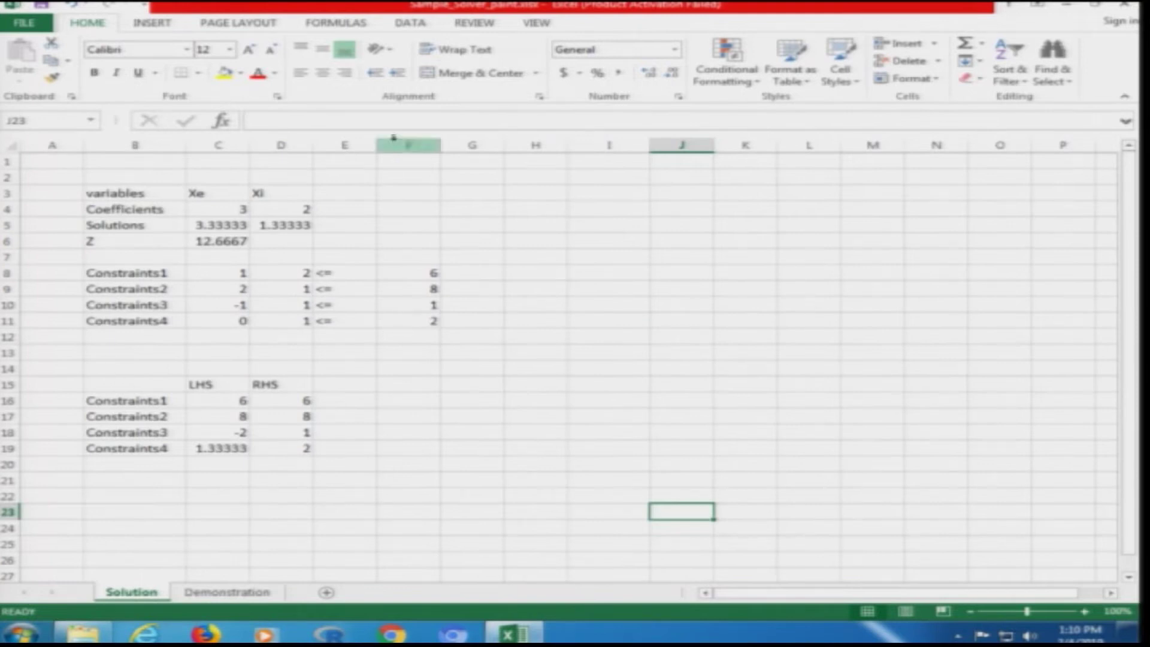
- Compare the Solution sheet with the Demonstration sheet, ending on the Demonstration sheet
click(225, 593)
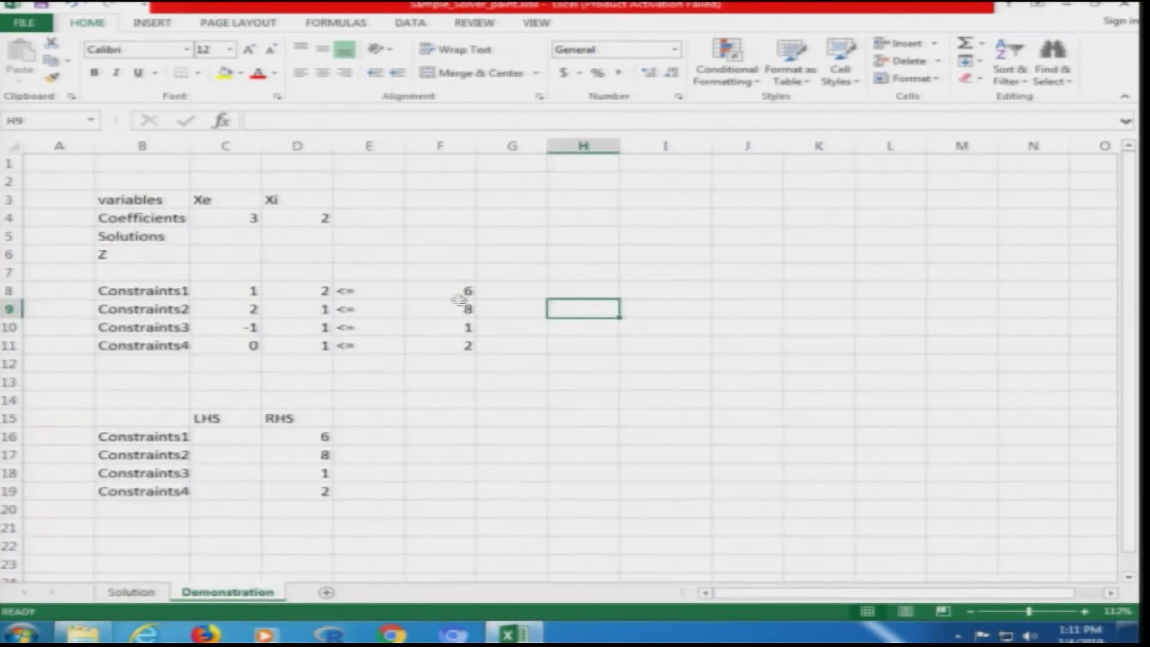
click(133, 593)
click(218, 591)
click(132, 592)
click(209, 591)
click(132, 592)
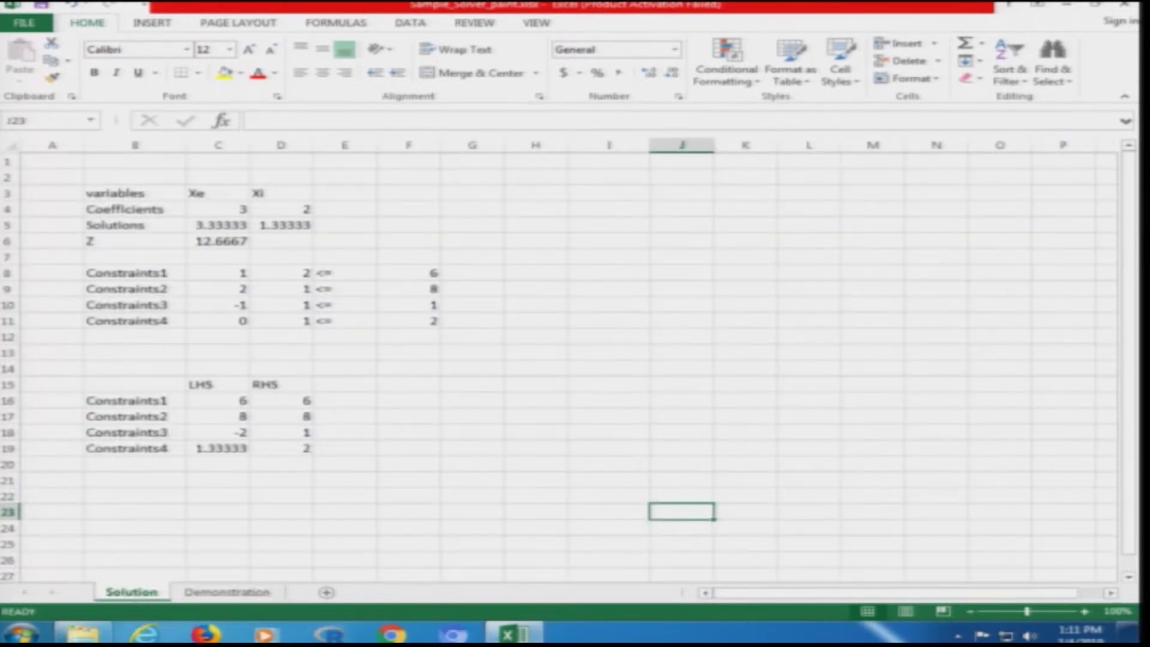
click(222, 593)
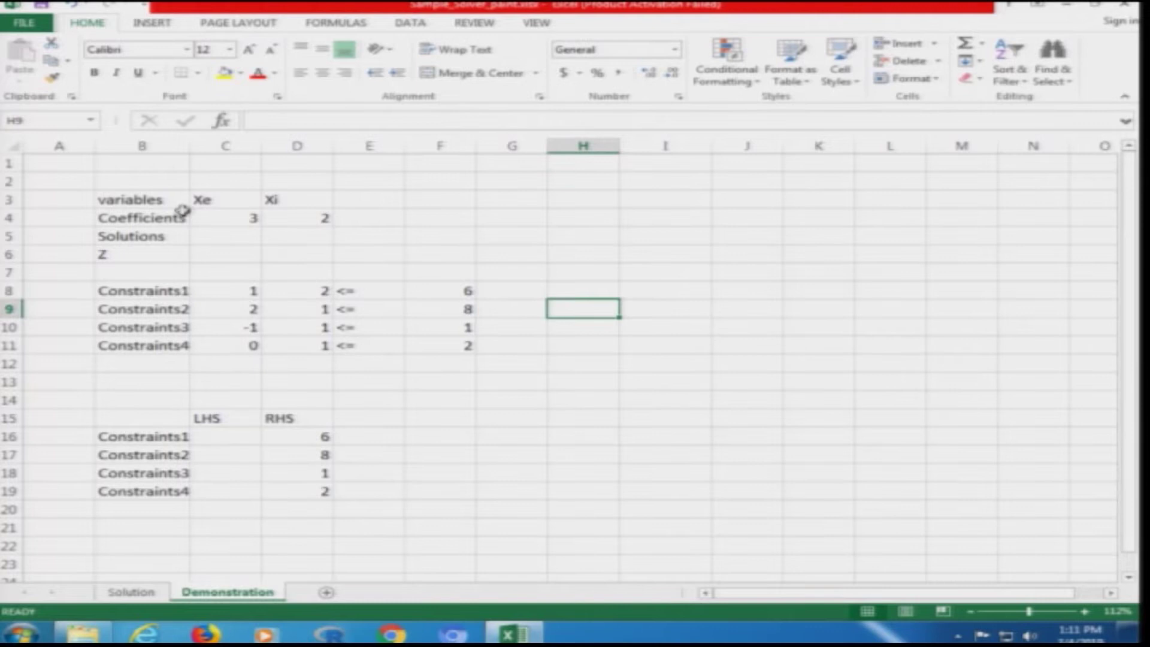
- Examine the variables label and the Xe and Xi headings in row 3 of the Demonstration sheet
click(208, 200)
click(271, 197)
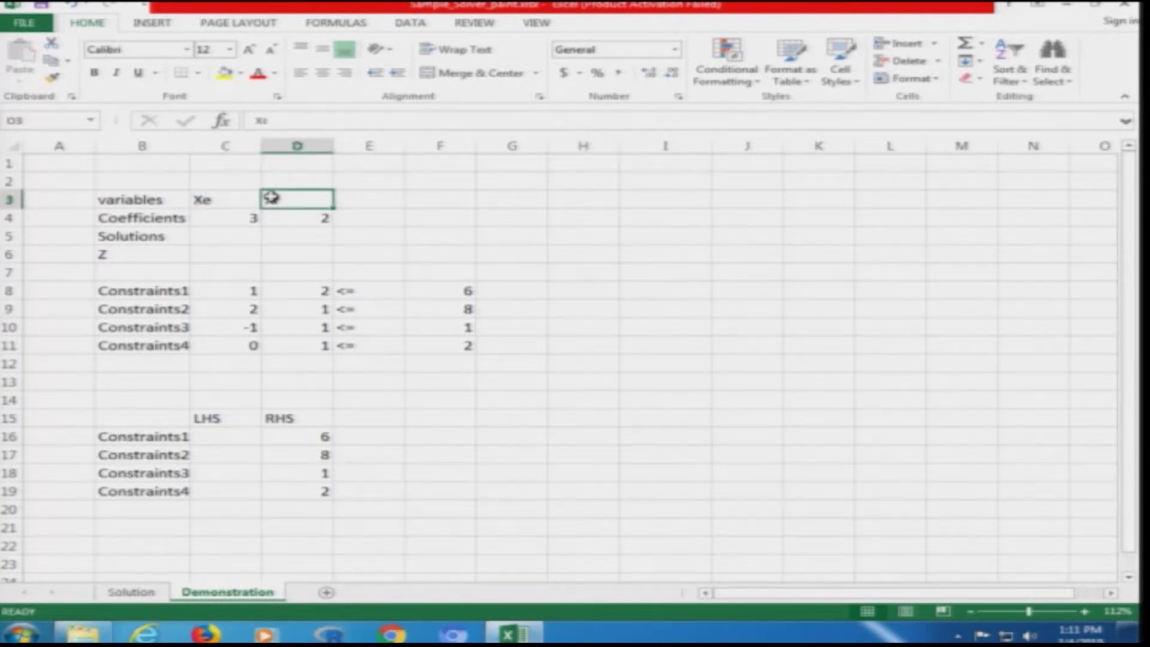
key(Left)
key(Right)
key(Left)
key(Left)
key(Left)
key(Right)
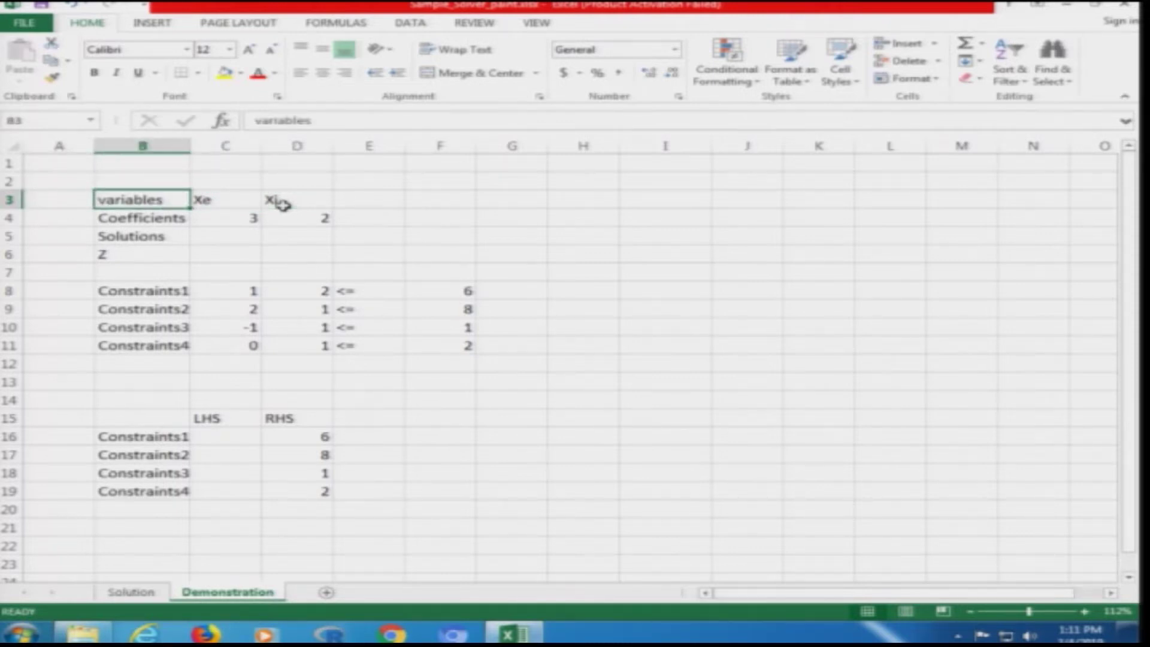
key(Right)
key(Right)
key(Left)
key(Right)
- Examine the coefficients of Xe and Xi in row 4 and the solution cells C5 and D5
key(Down)
key(Left)
key(Left)
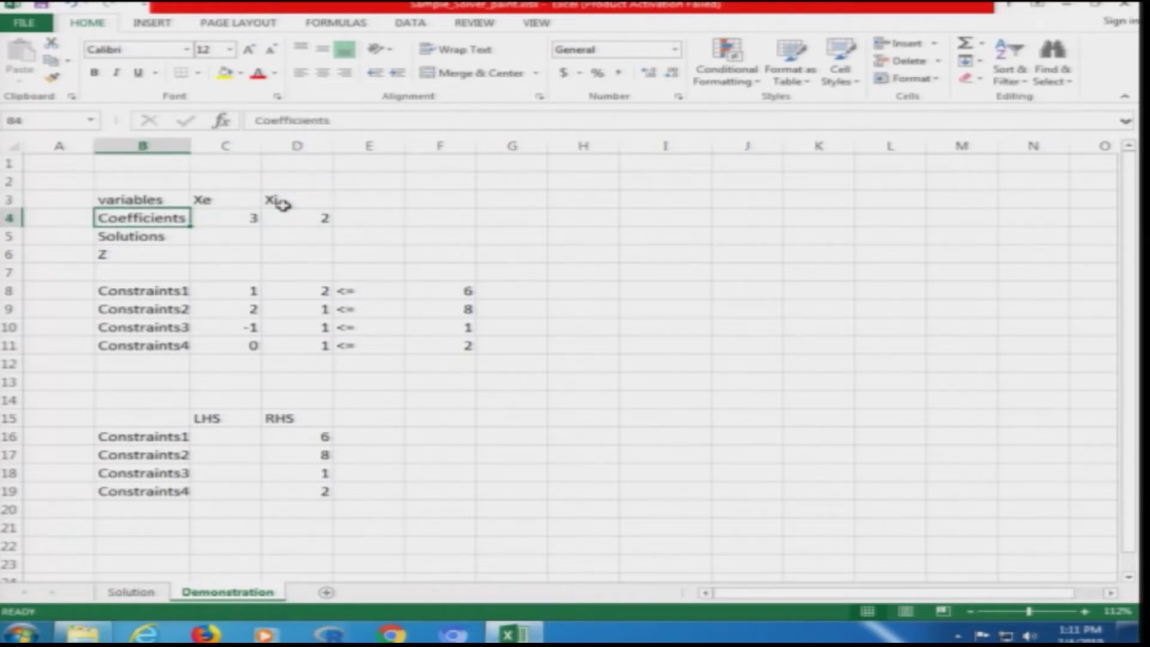
key(Right)
key(Right)
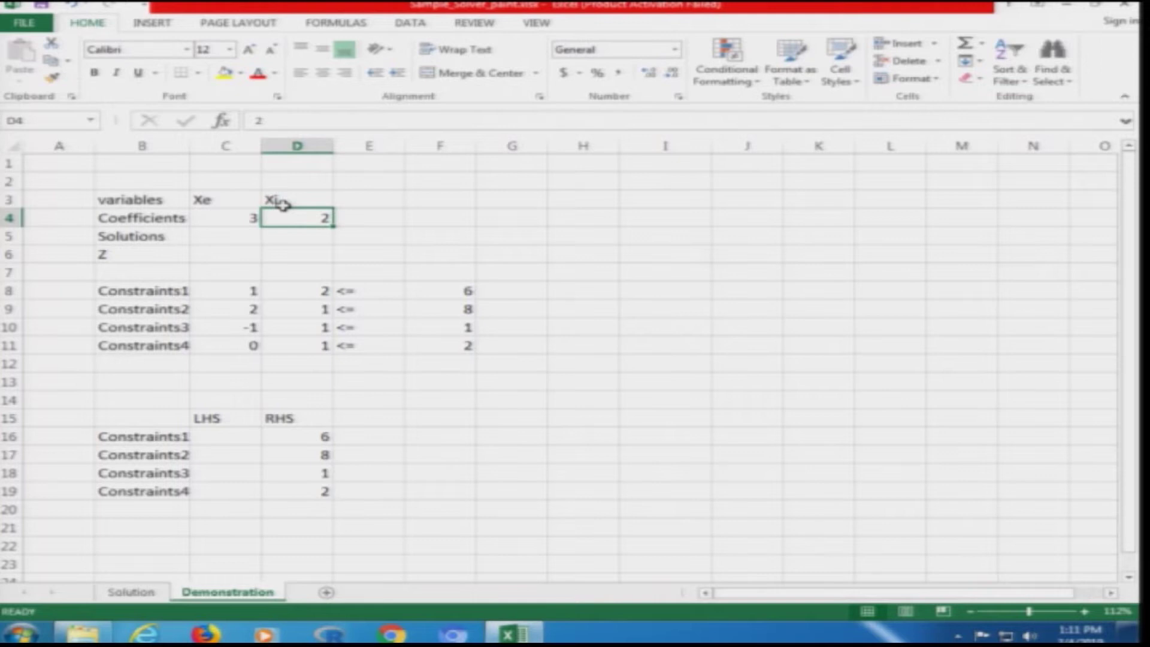
key(Left)
key(Left)
key(Down)
key(Right)
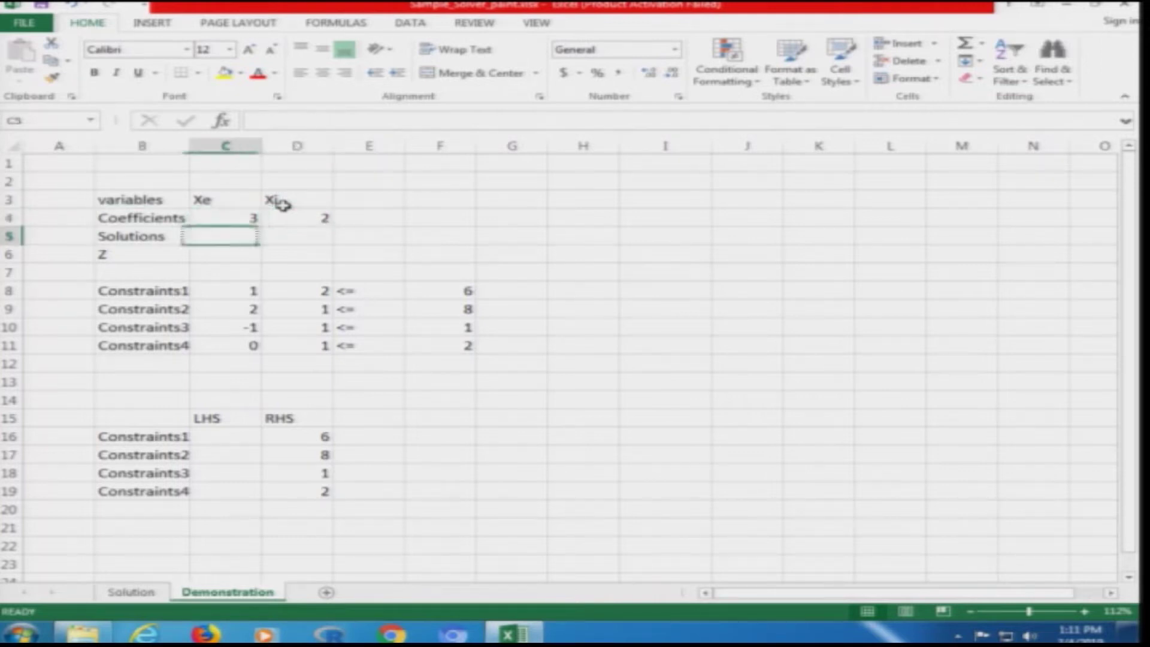
key(Right)
key(Left)
key(Right)
key(Left)
- Enter the note "These values will be calculated by Excel while satisfying the constraints" in F5, beside the Solutions row
key(Right)
key(Right)
key(Right)
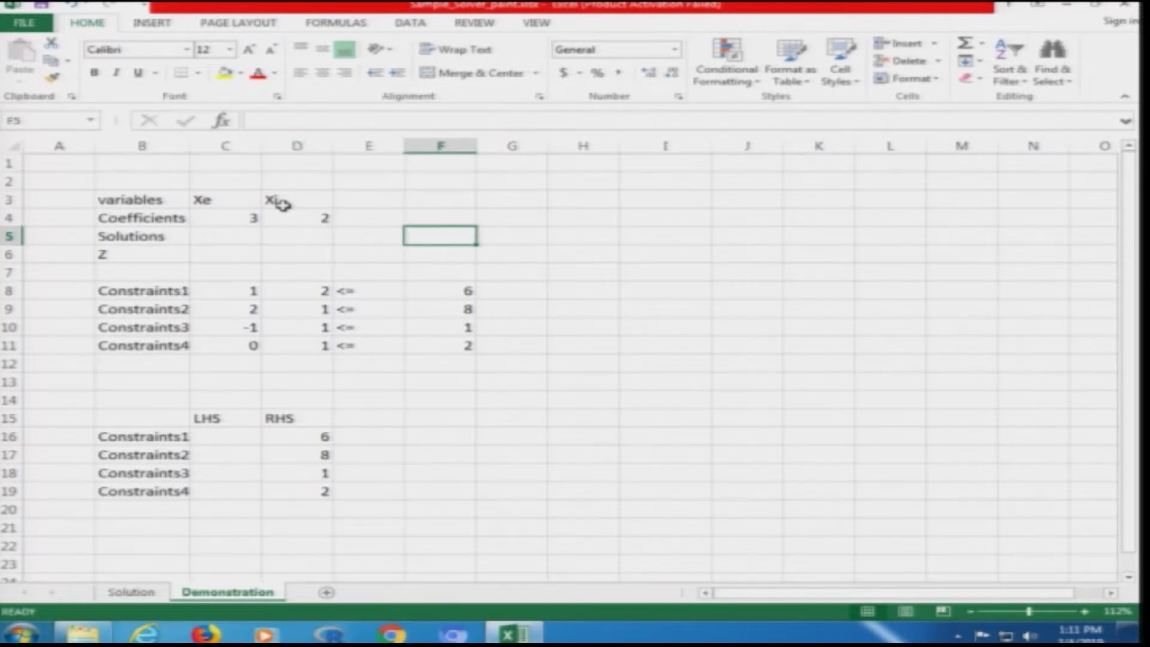
text(These valu)
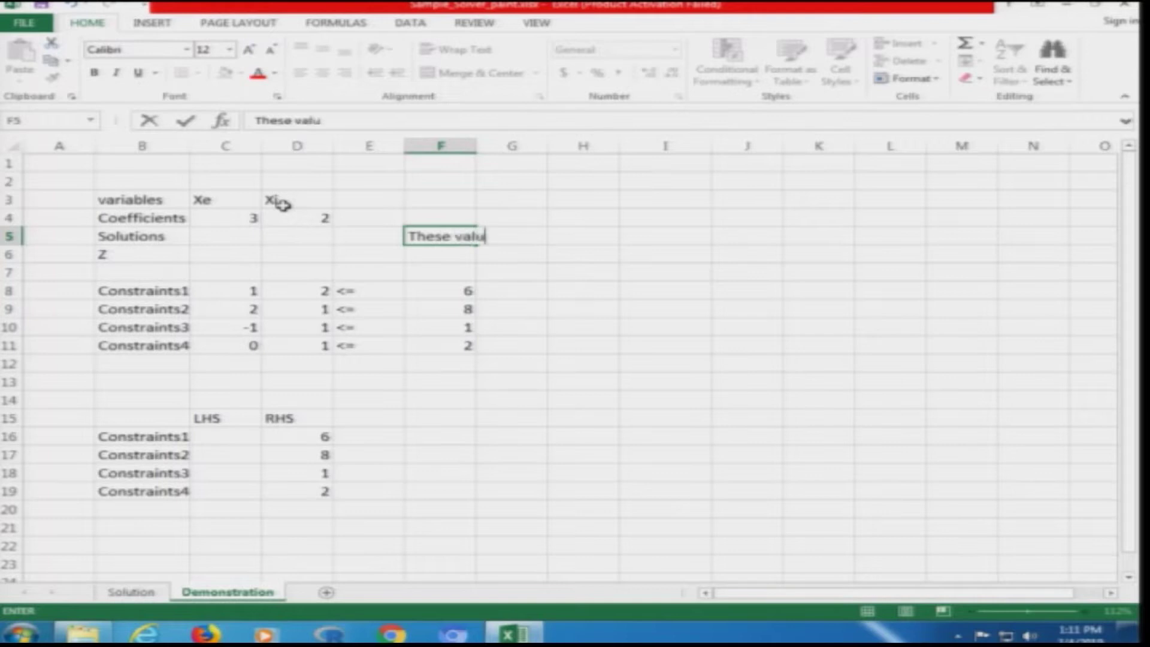
text(es will be )
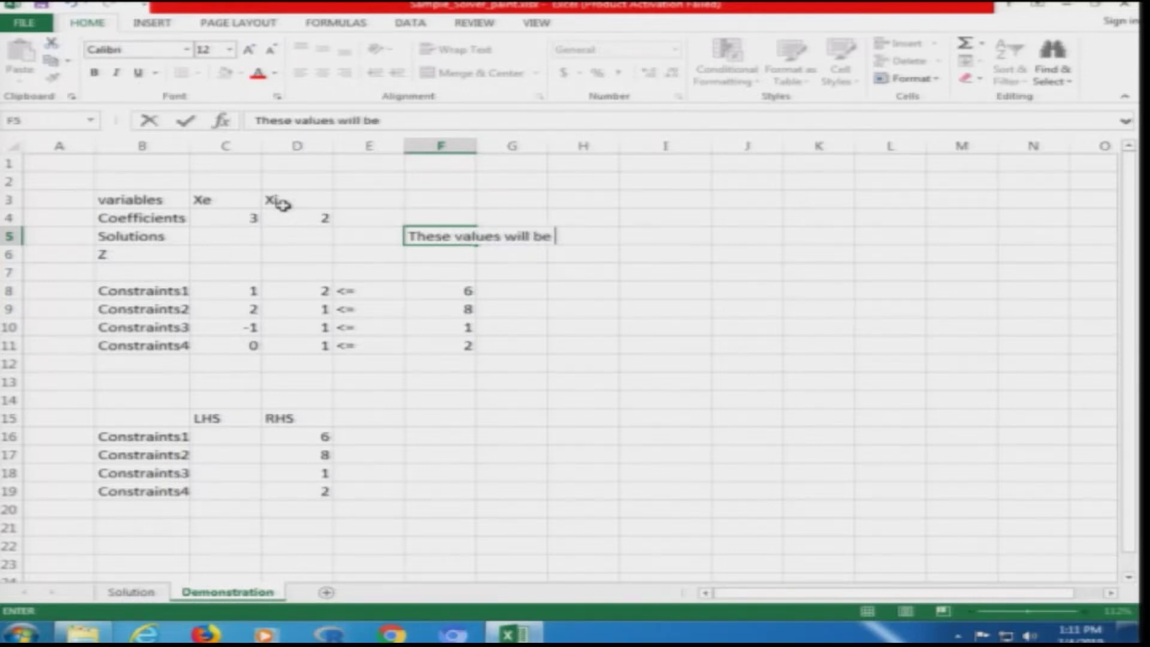
text(calcul)
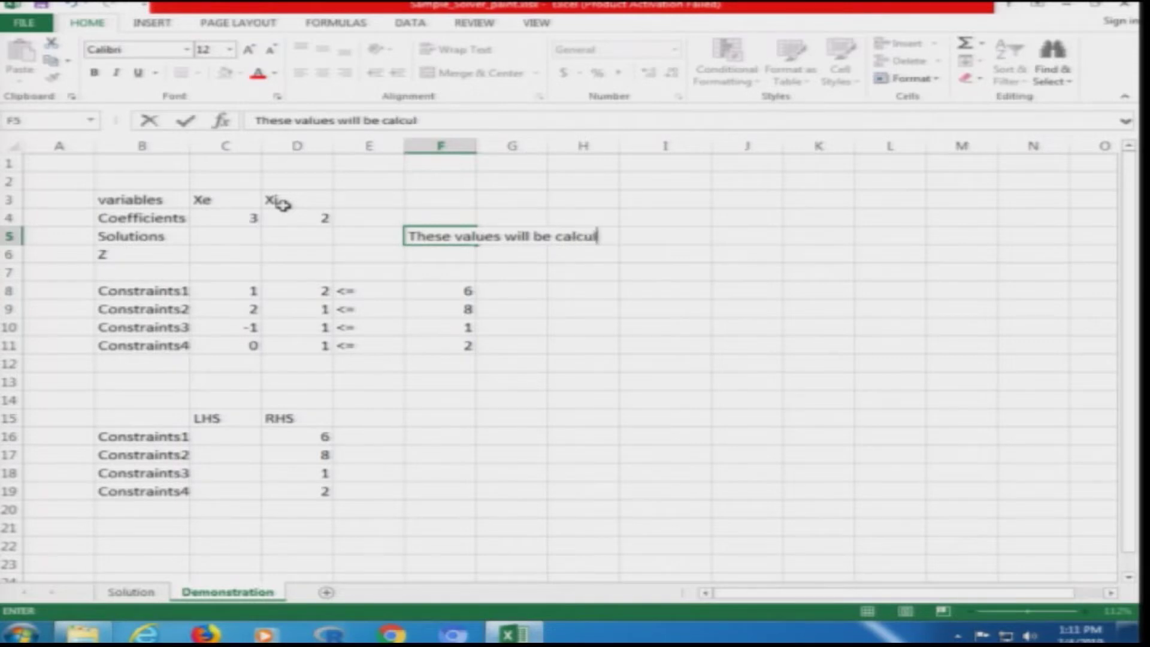
text(ated by)
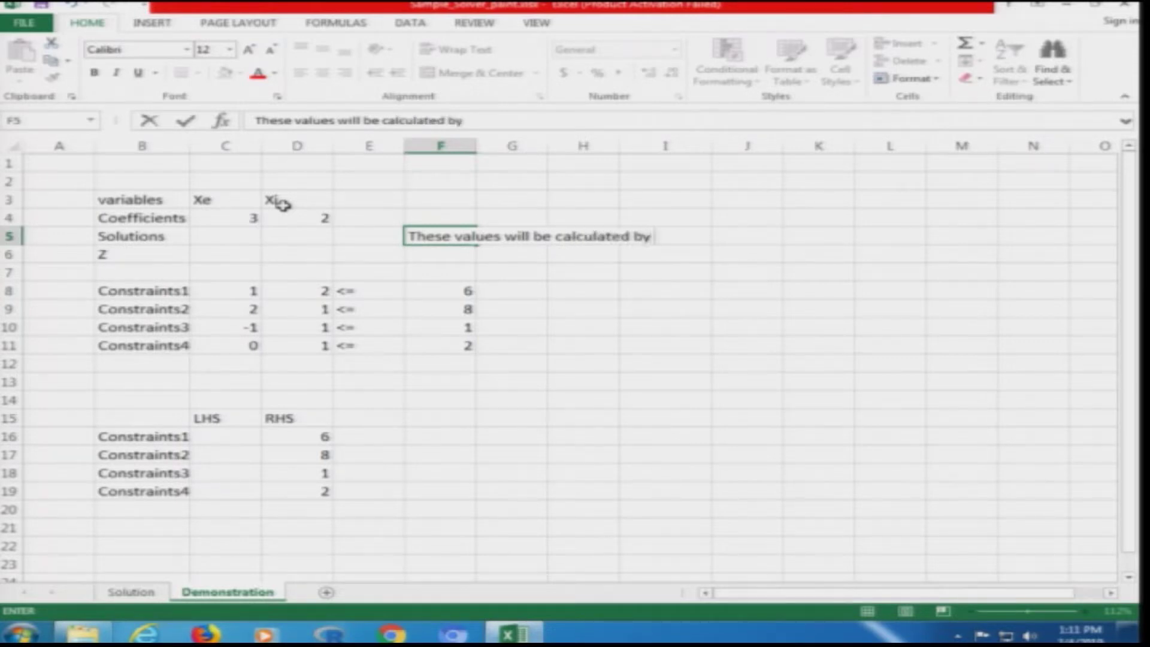
text( Excel)
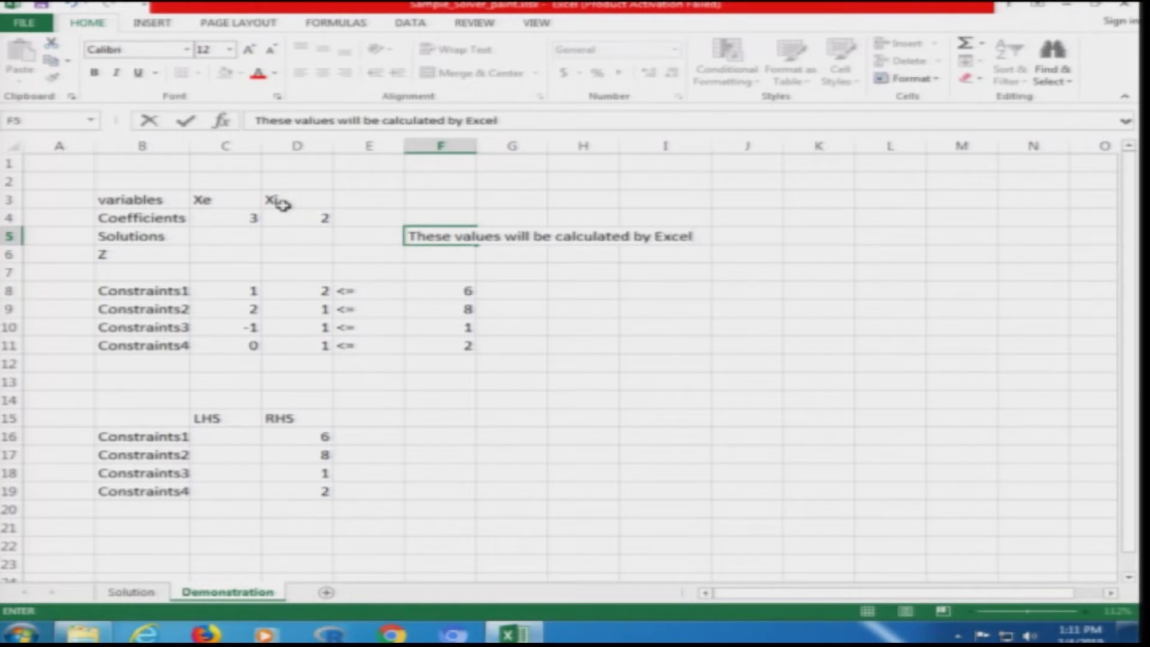
text( while satis)
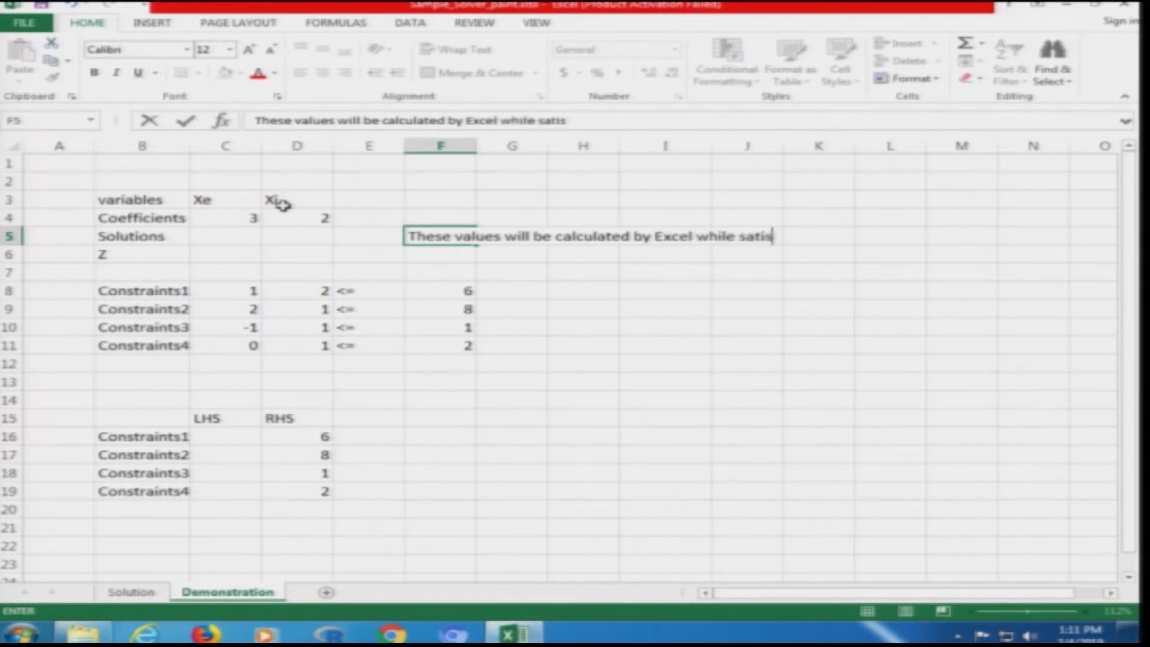
text(fying th)
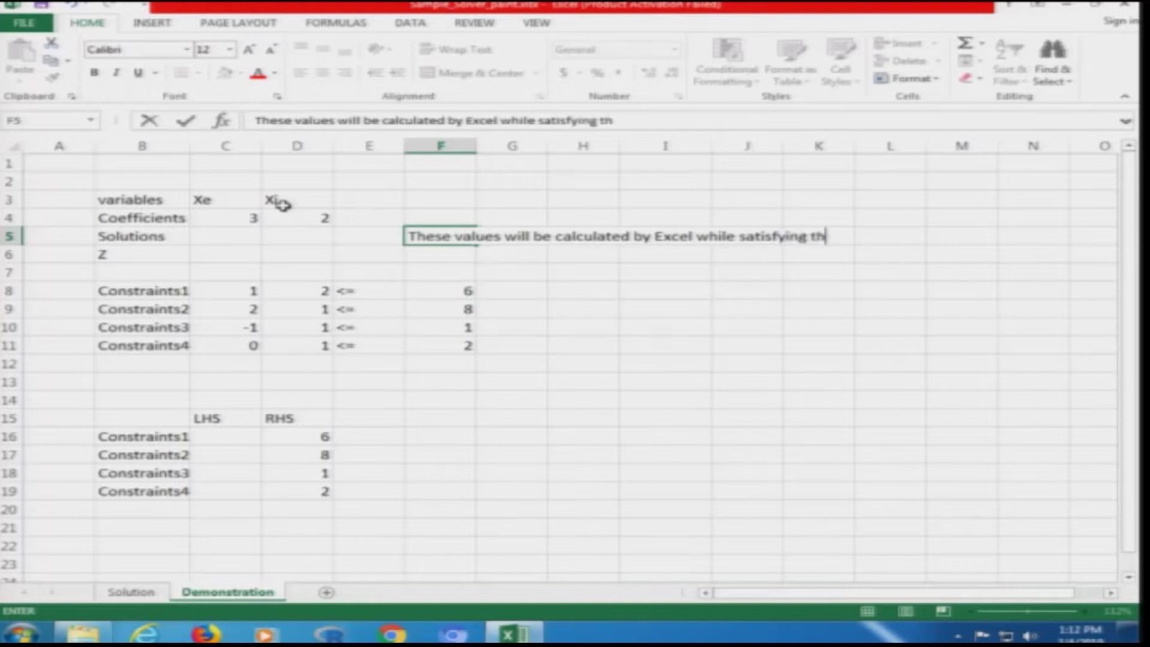
text(e constrauin)
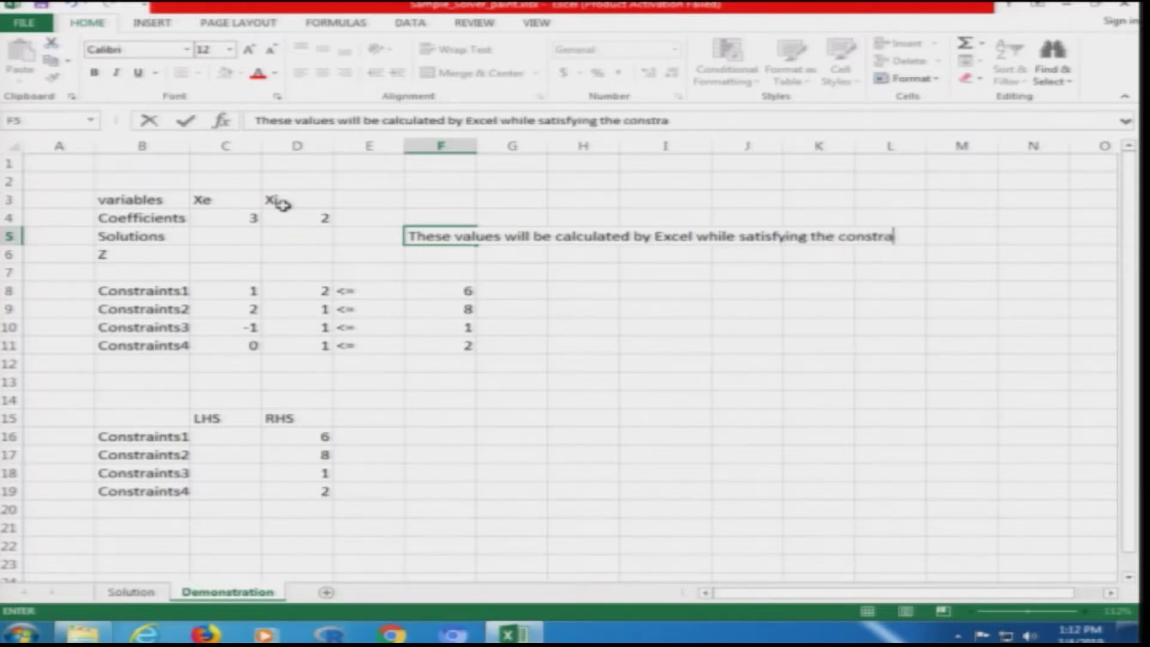
key(BackSpace)
key(BackSpace)
text(ints)
- Enter "The objective function value will be calculated by Excel using the constraints & Min/Max criteria" in F6, beside the Z row
click(441, 255)
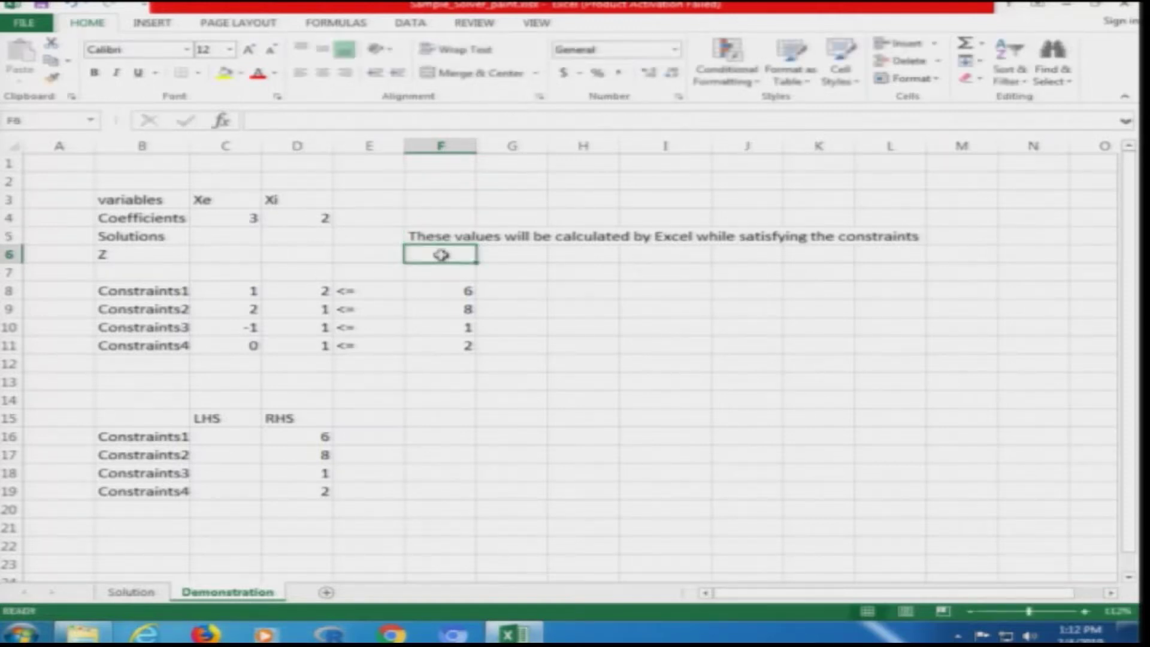
text(These)
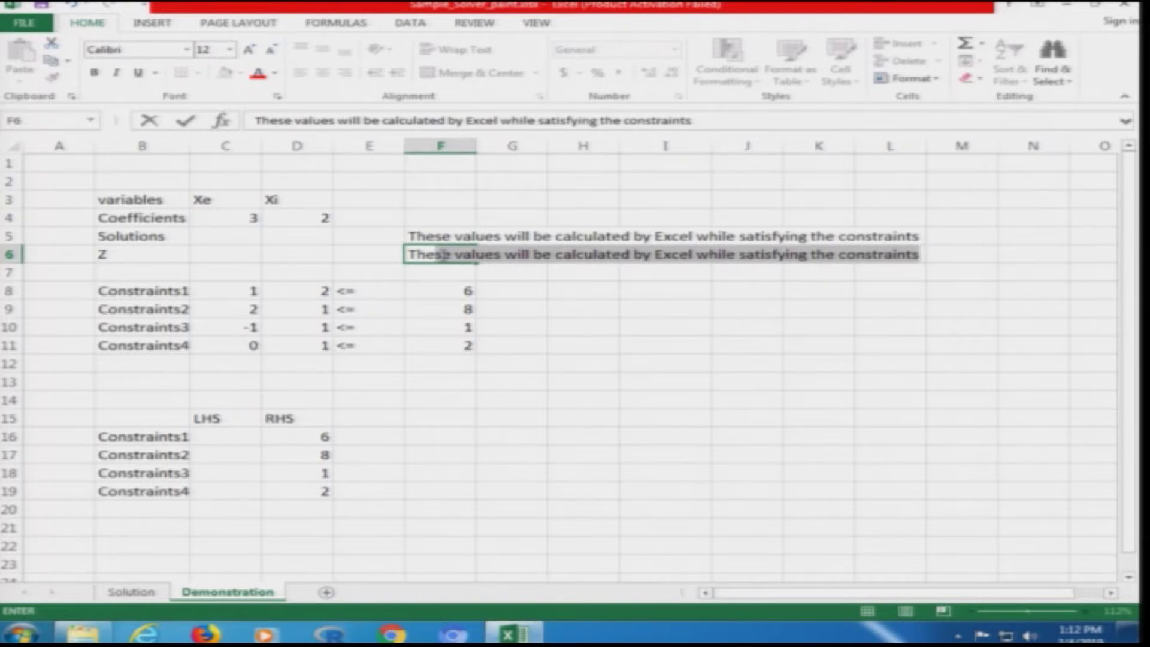
key(BackSpace)
key(BackSpace)
key(BackSpace)
text(objwec)
key(BackSpace)
key(BackSpace)
key(BackSpace)
text(ective function value will be calculated by Excel)
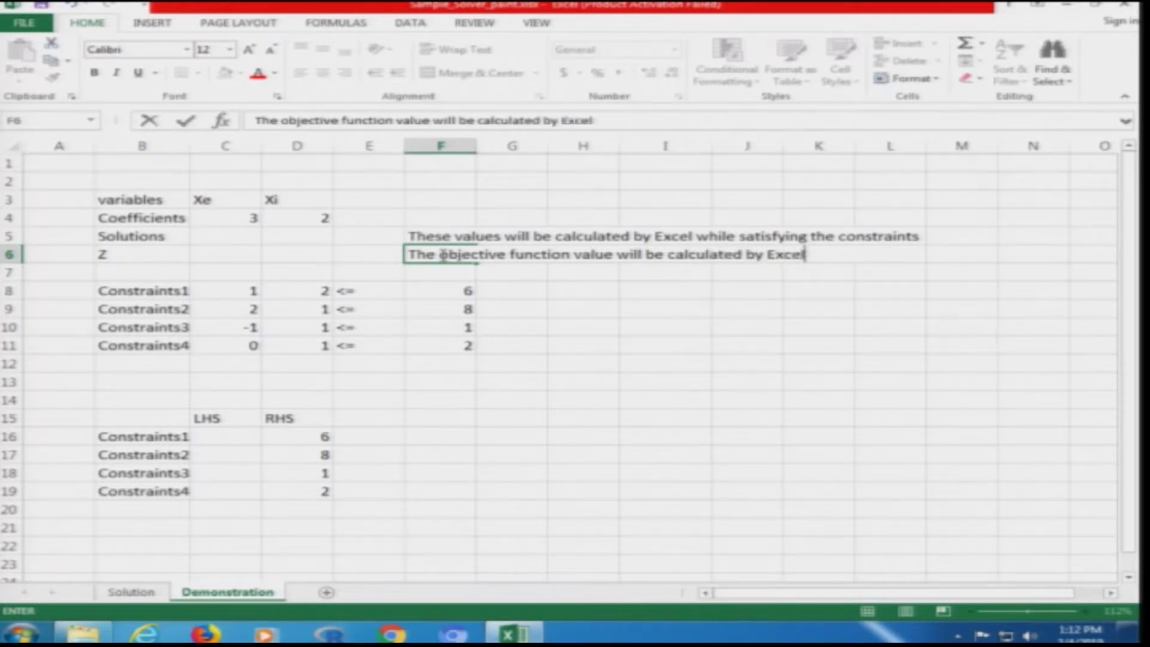
text( using the )
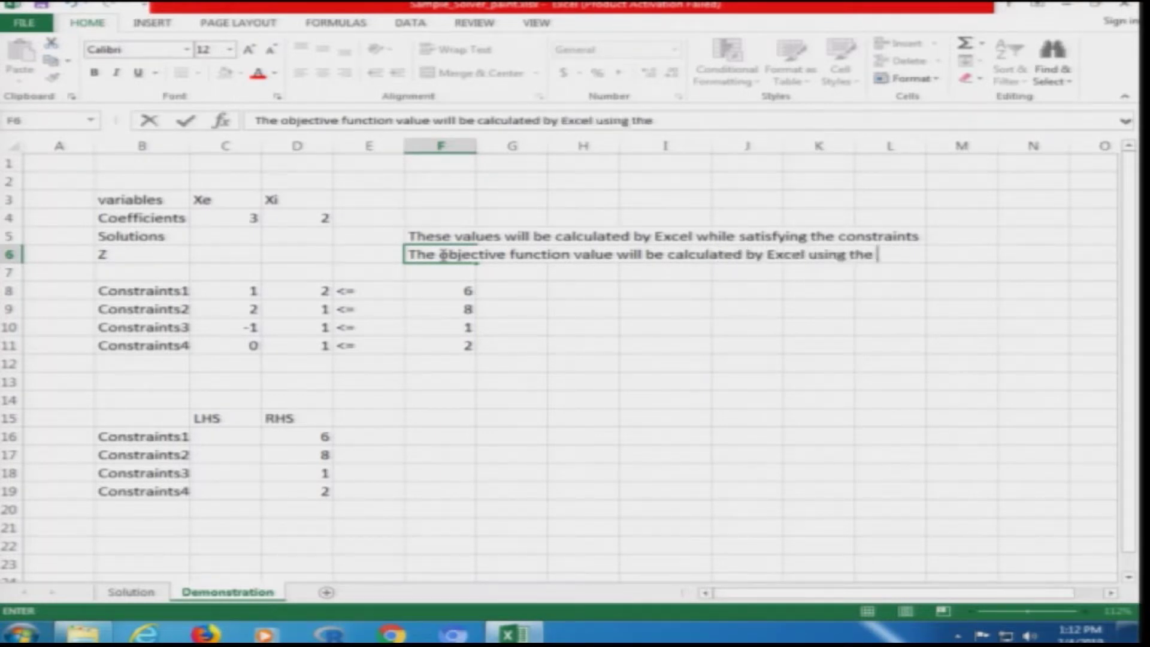
text(constraints)
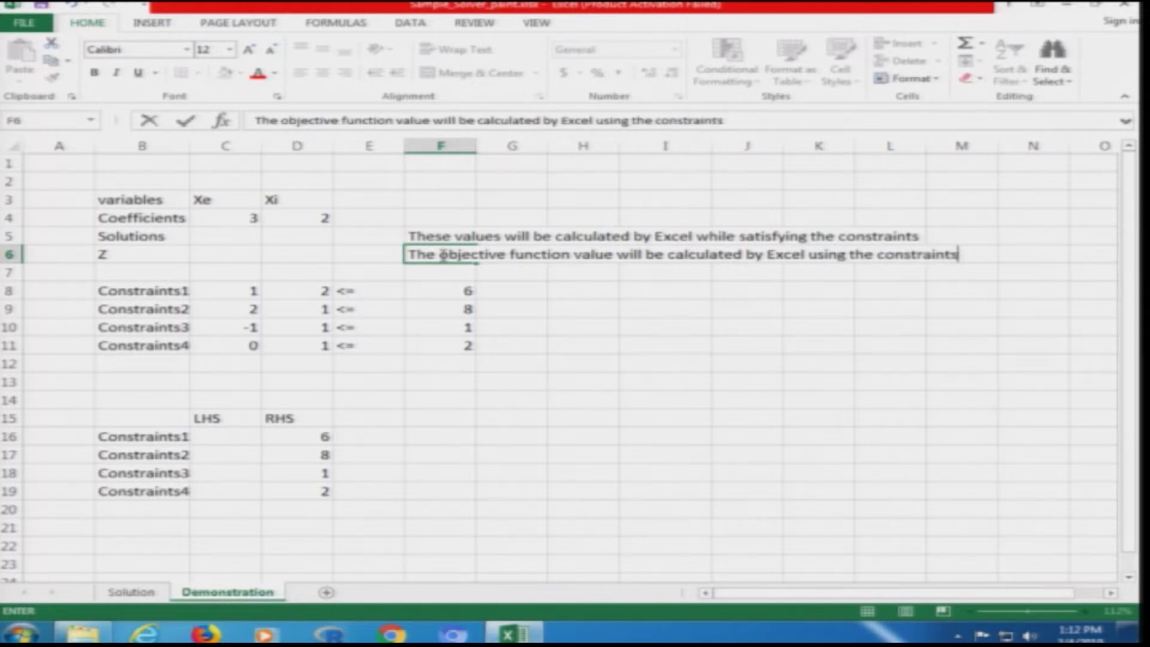
text( & Min/Ma)
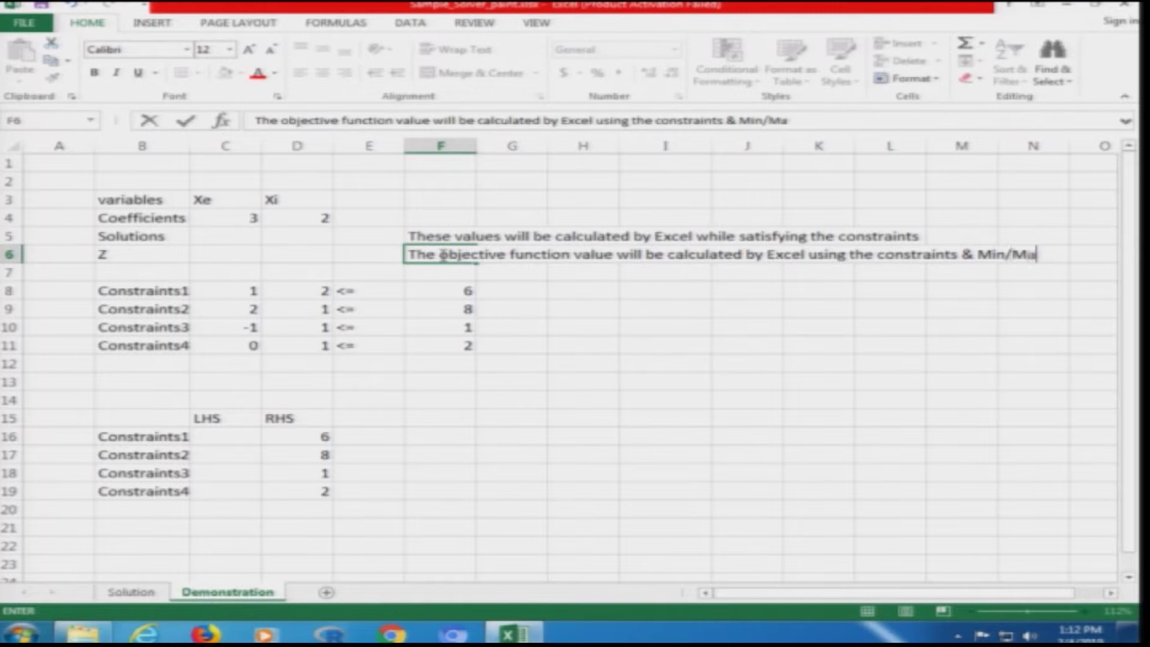
text(x criteria)
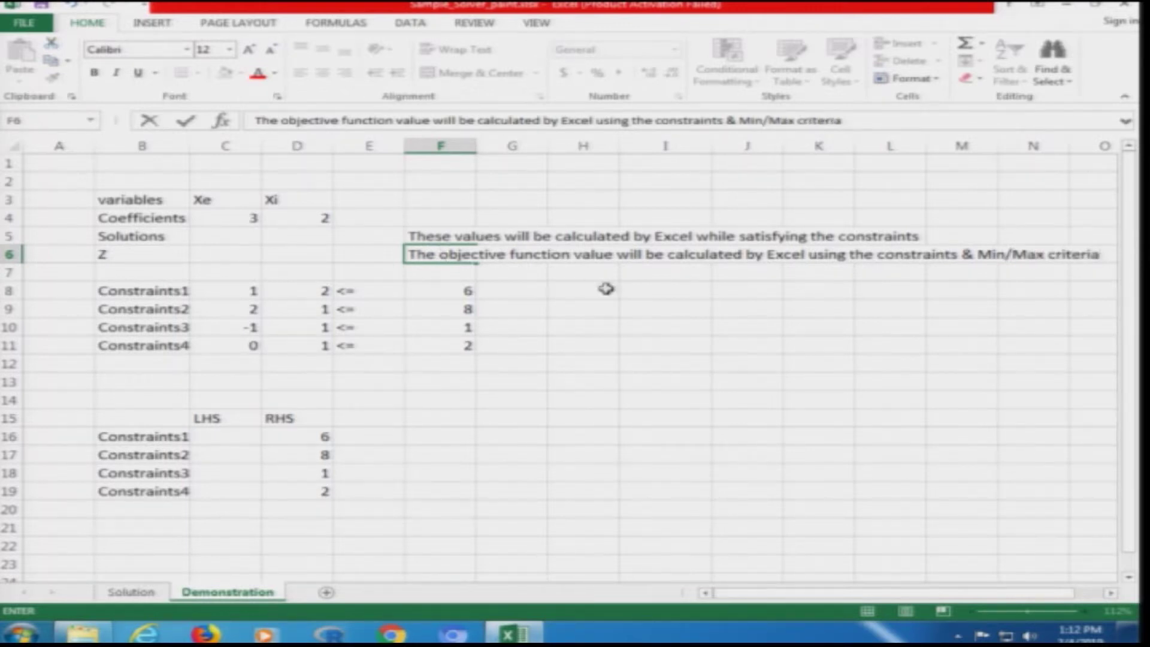
click(217, 256)
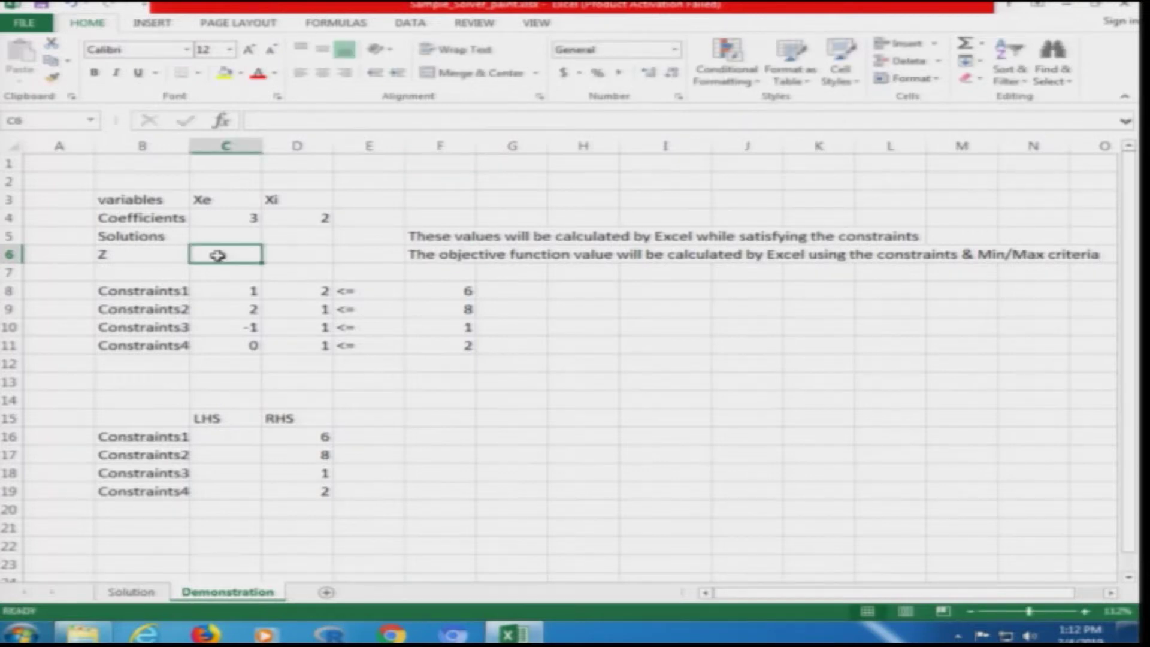
- Check the Z formula in C6 of the Solution sheet, and return to the Z cell on the Demonstration sheet
click(130, 591)
click(204, 241)
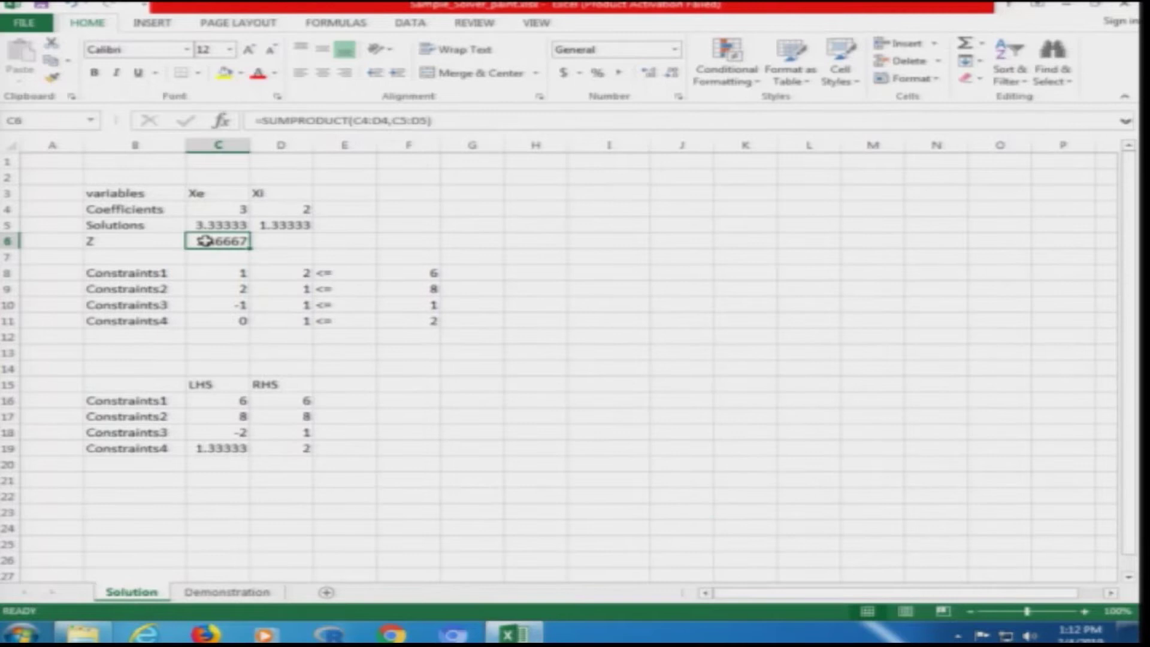
click(227, 591)
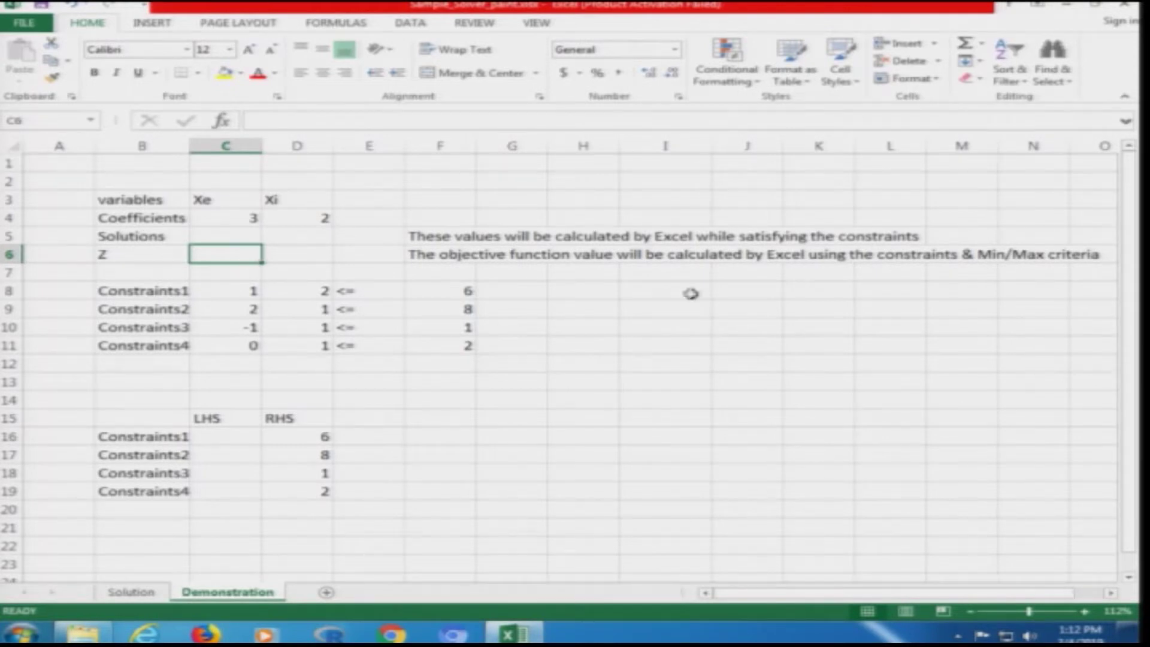
click(717, 258)
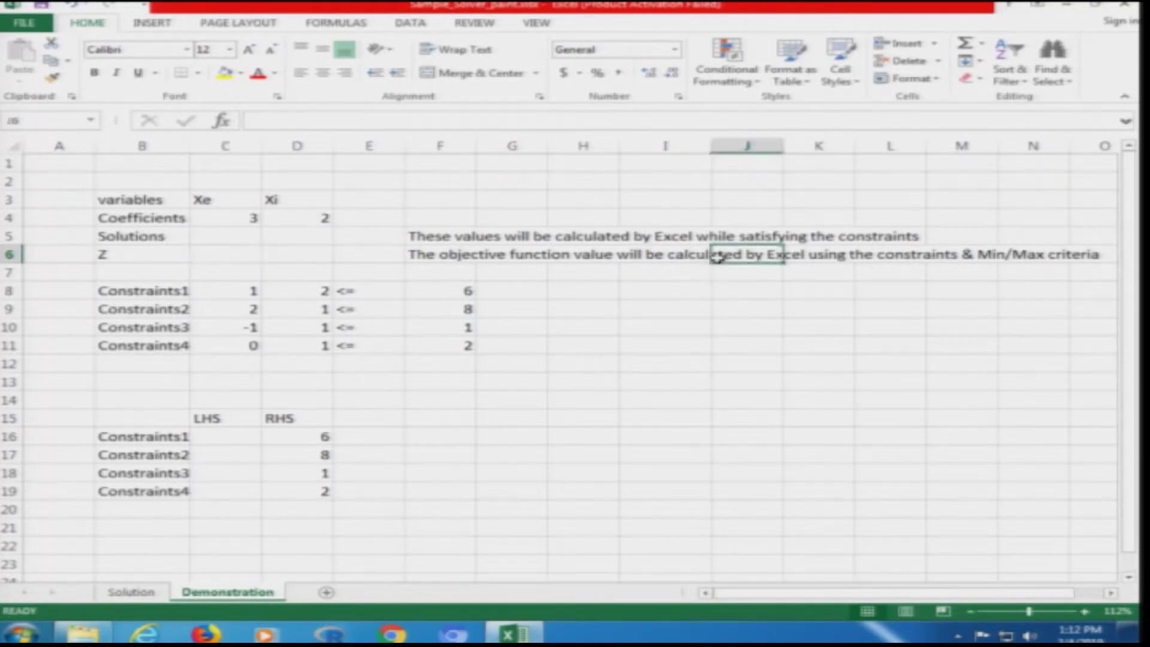
click(226, 246)
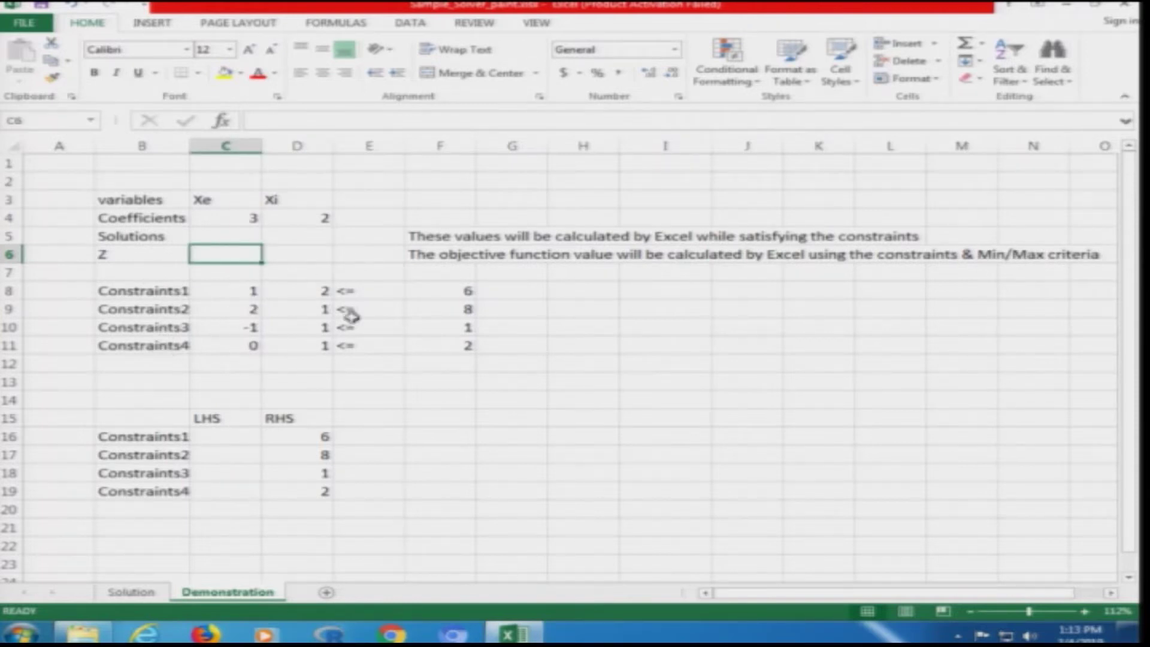
- Examine the Xe and Xi coefficients and the inequality signs of Constraints1 and Constraints2 in rows 8 and 9
click(249, 294)
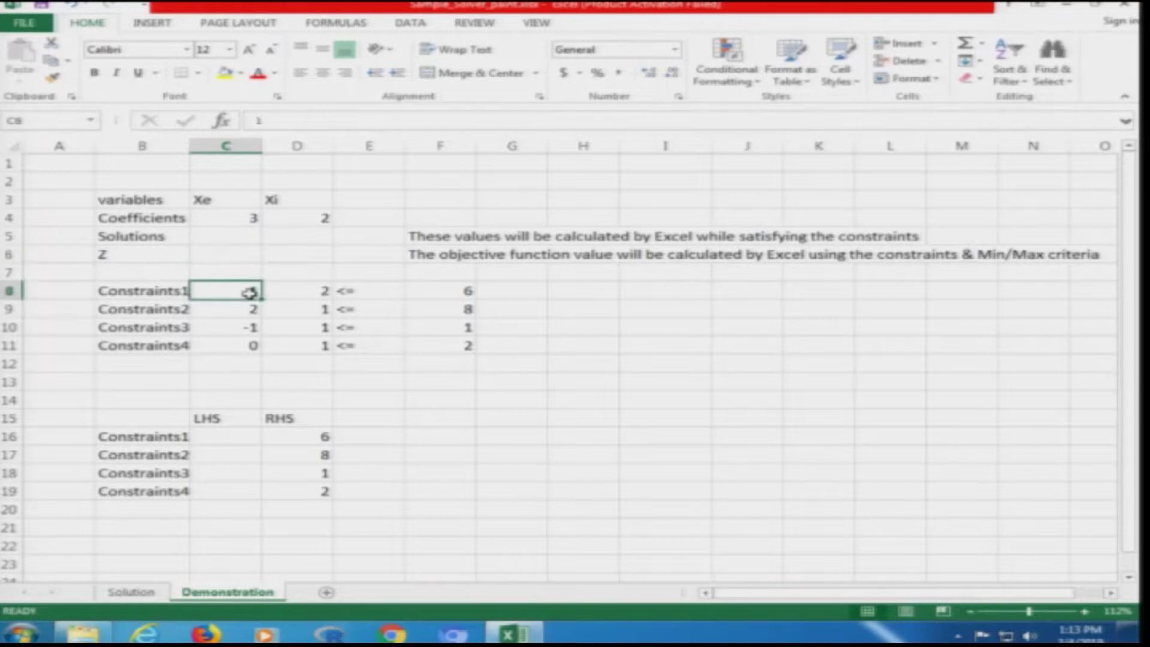
click(313, 292)
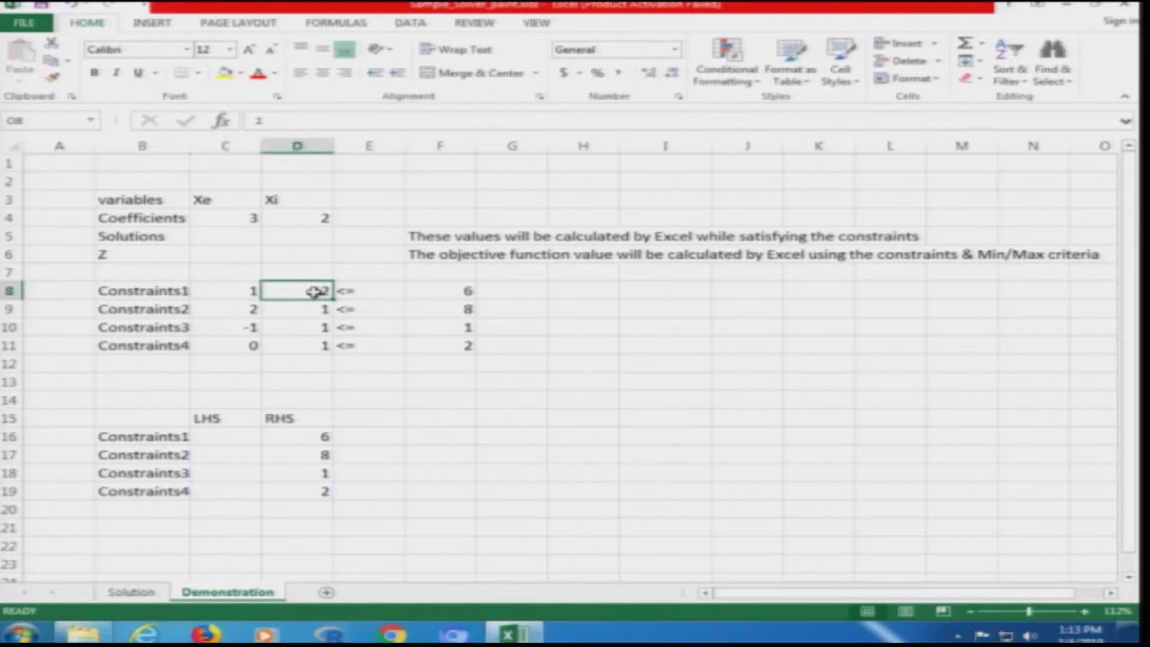
key(Right)
key(Left)
key(Left)
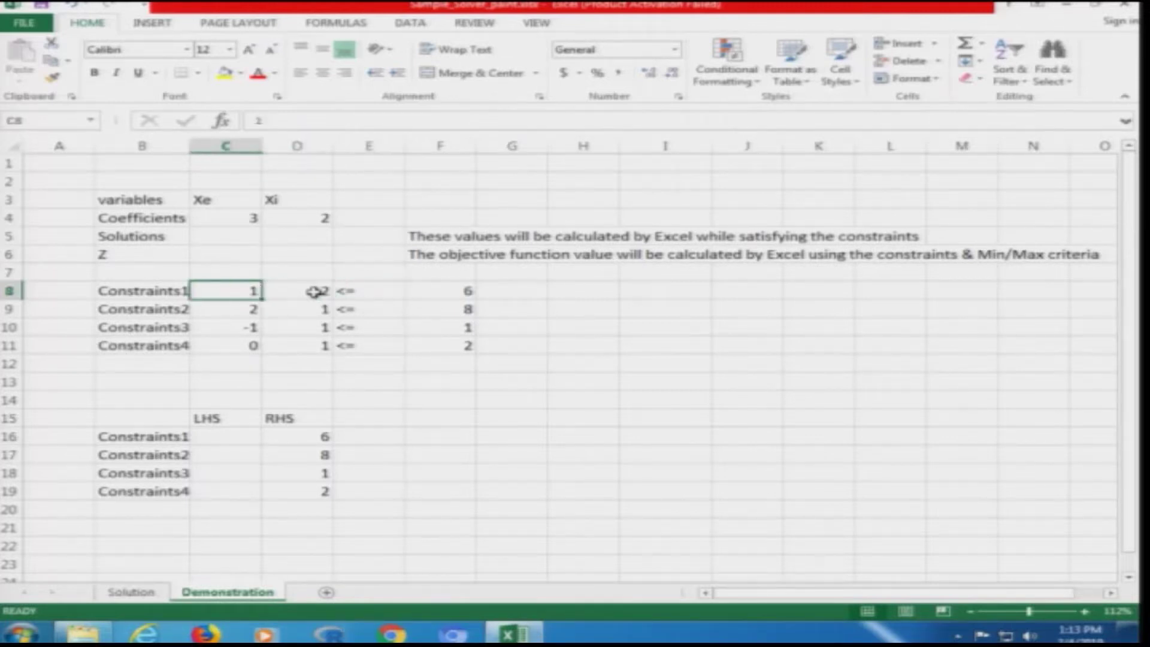
key(Down)
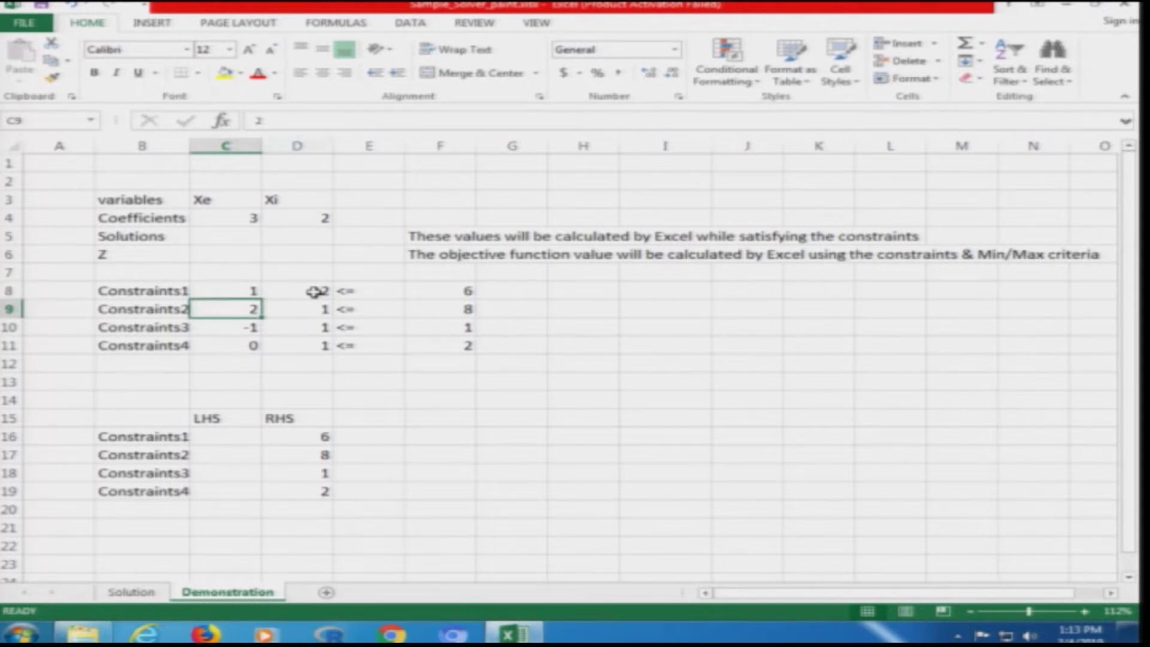
key(Right)
key(Right)
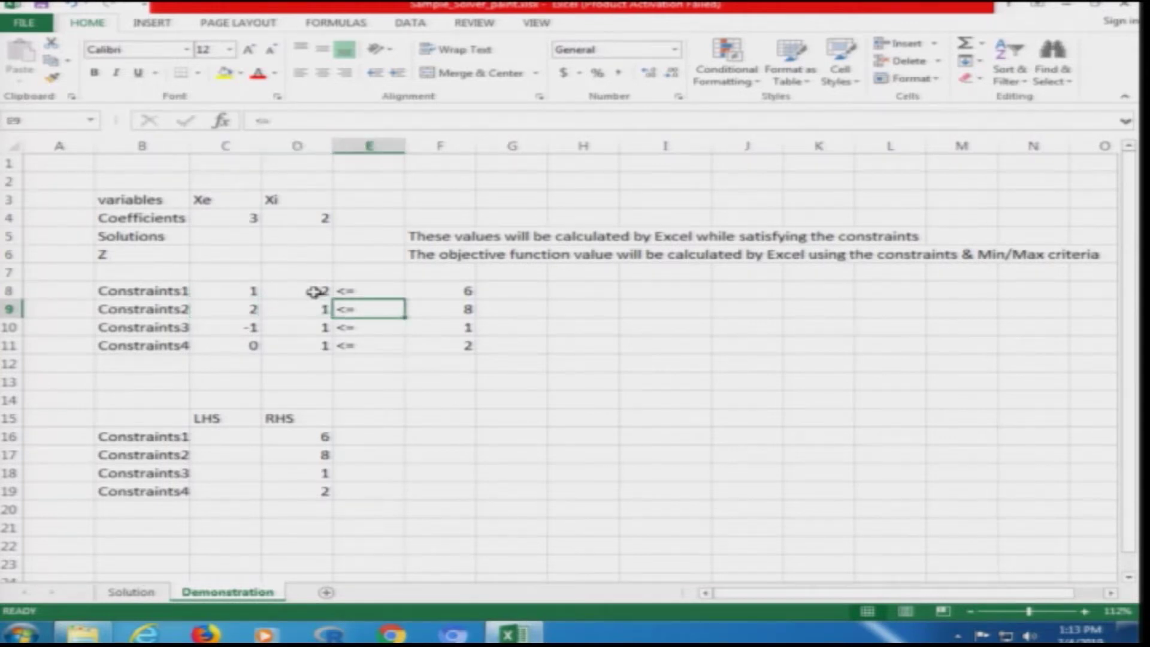
key(Left)
key(Left)
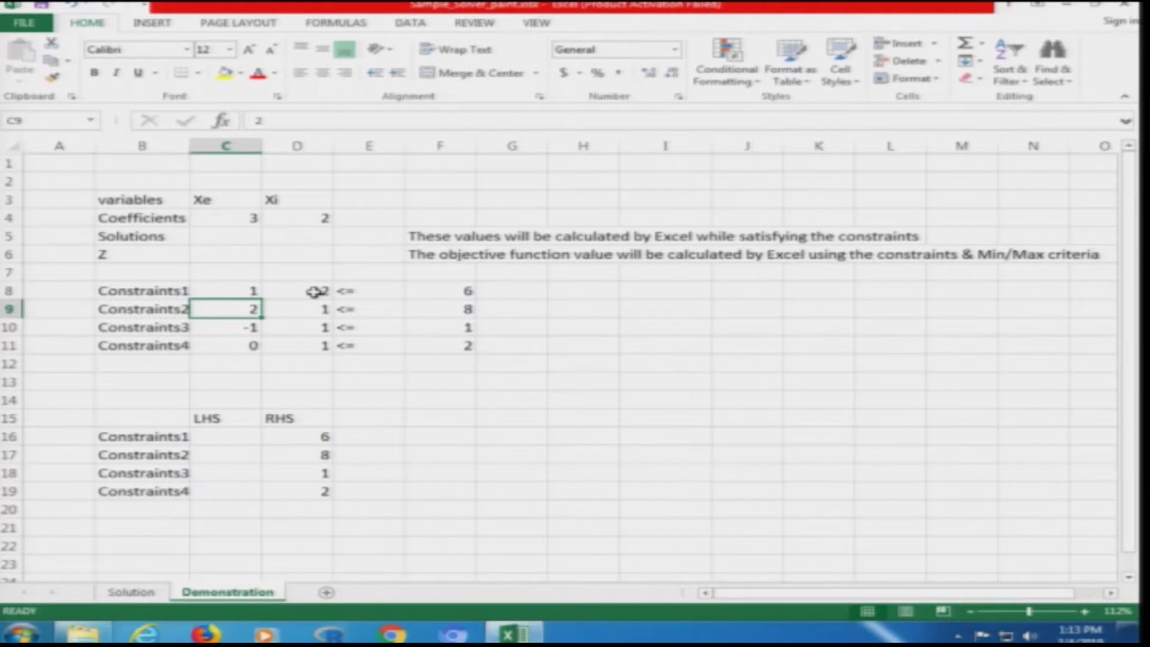
- Enter the note "Raw material constraint 1" in H8, beside the Constraints1 row
click(594, 291)
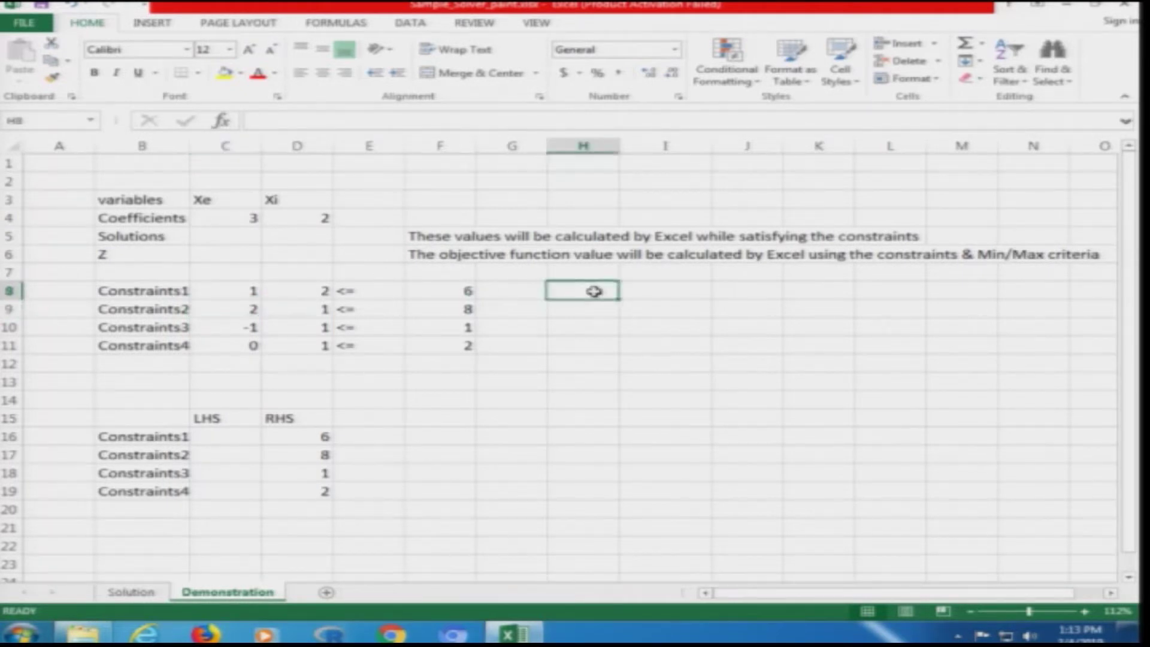
text(Raw)
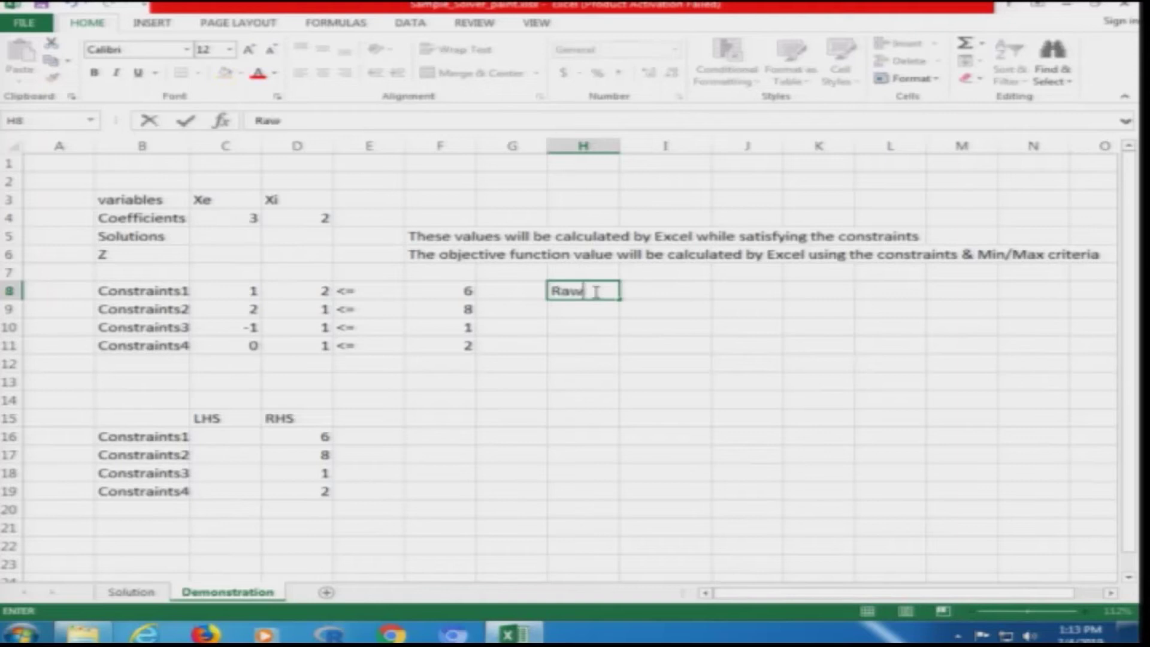
text( material)
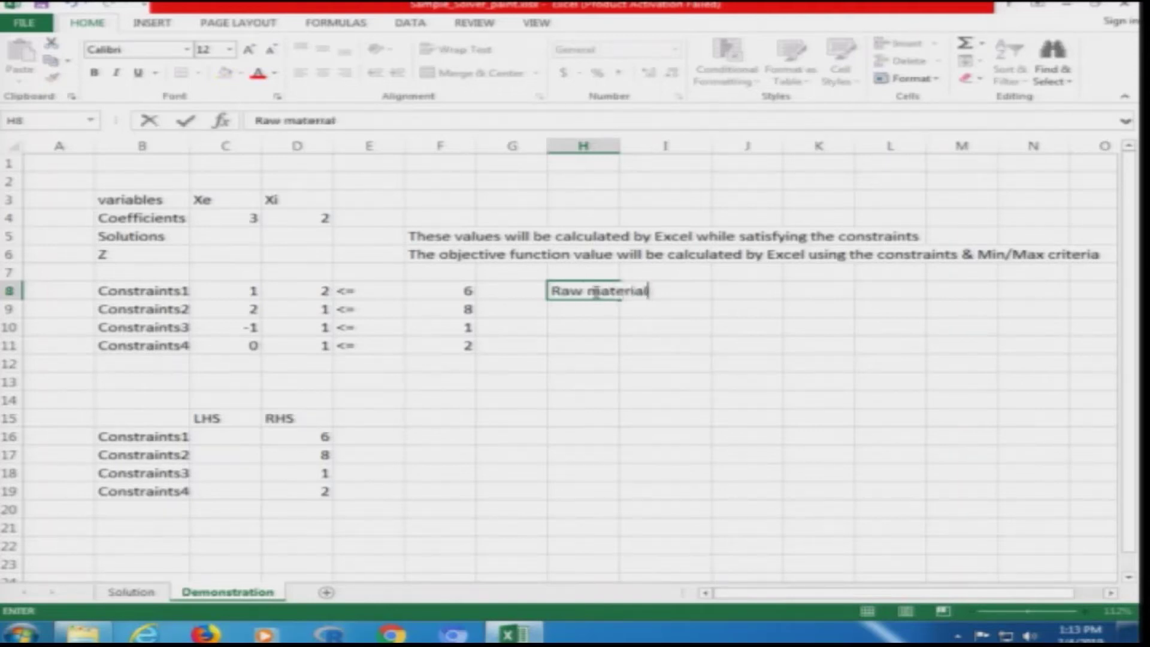
text( constraint 1)
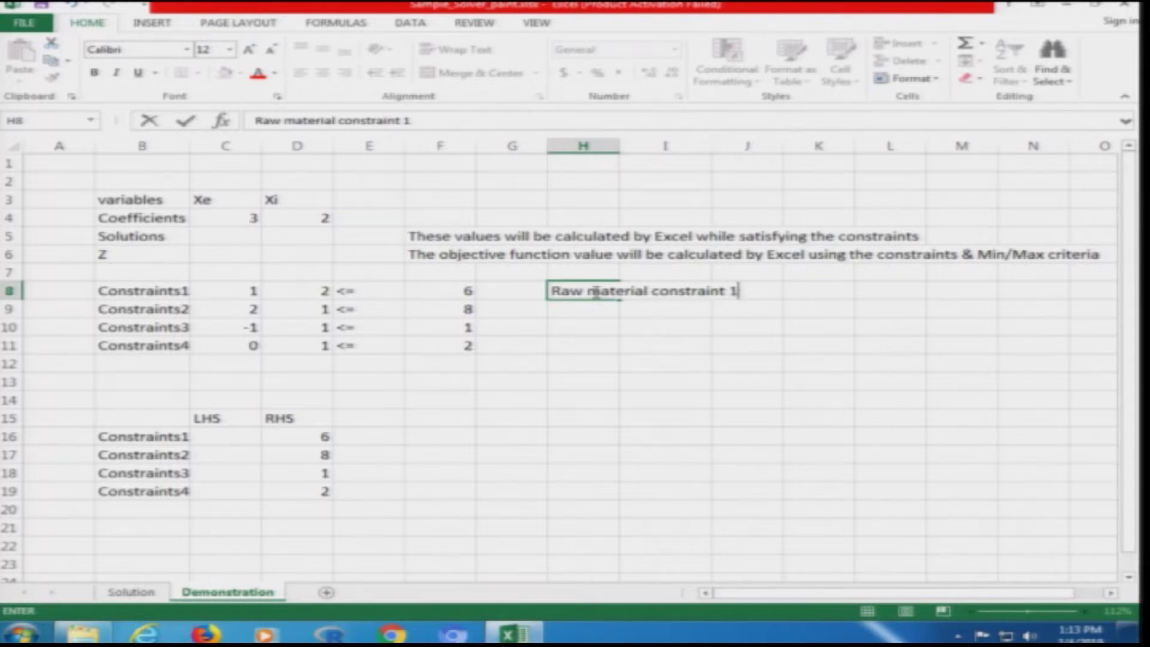
- Enter the note "Raw material constraint 2" in H9, beside the Constraints2 row
click(573, 310)
text(Raw)
key(BackSpace)
key(BackSpace)
key(BackSpace)
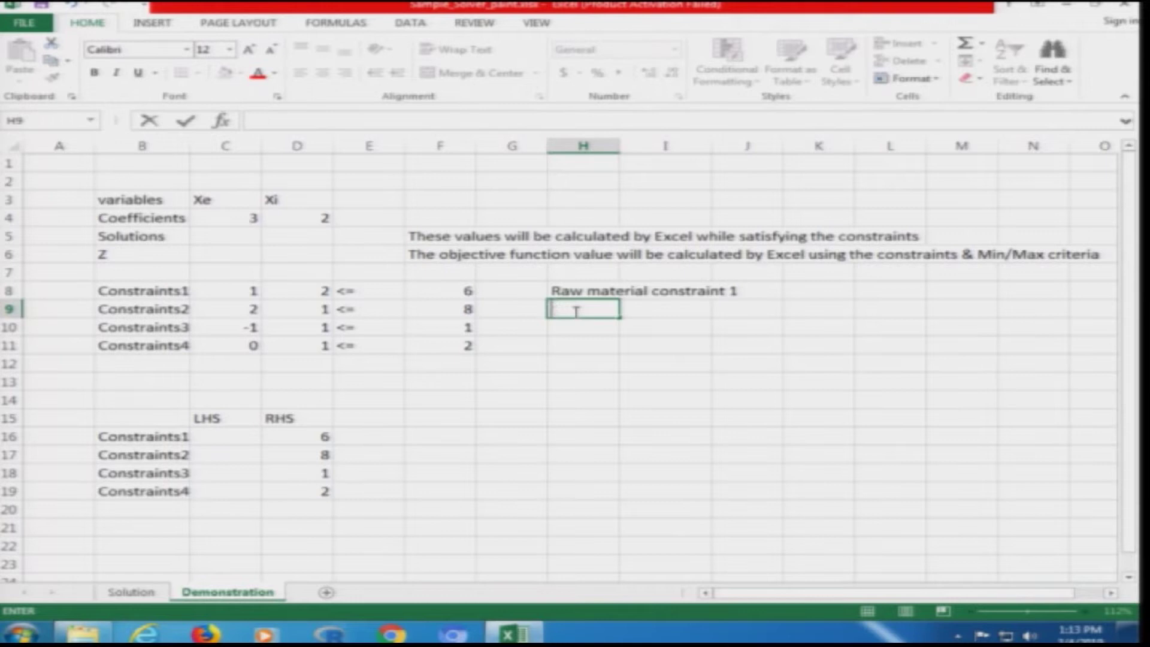
text(Raw mater)
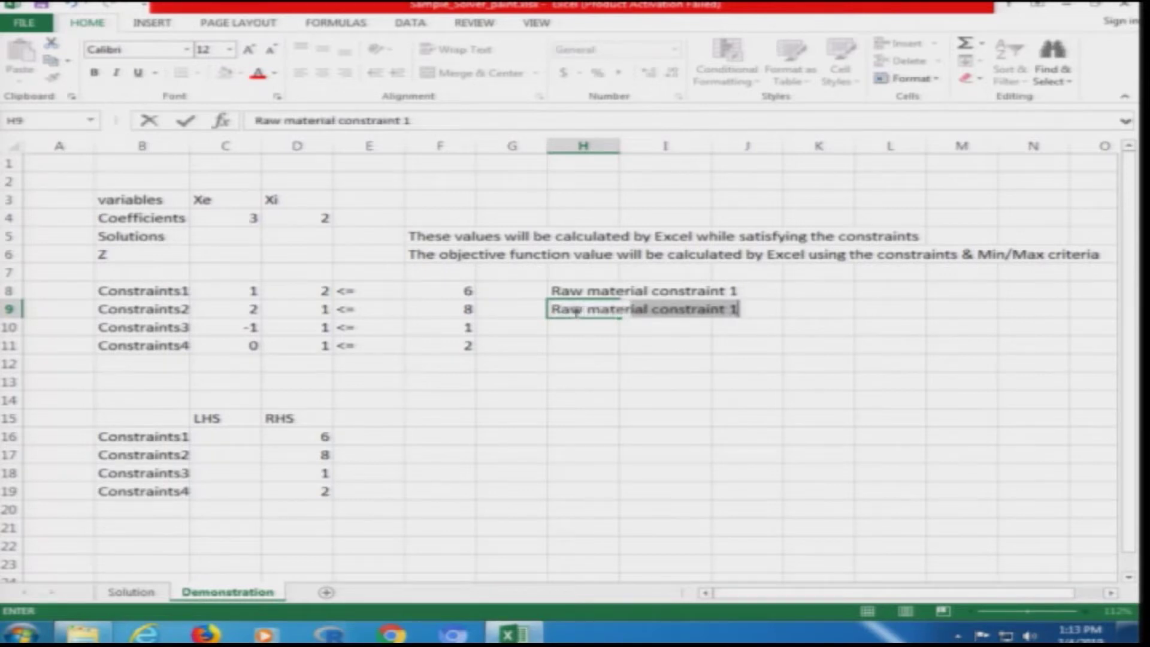
text(ails)
key(BackSpace)
key(BackSpace)
key(BackSpace)
key(BackSpace)
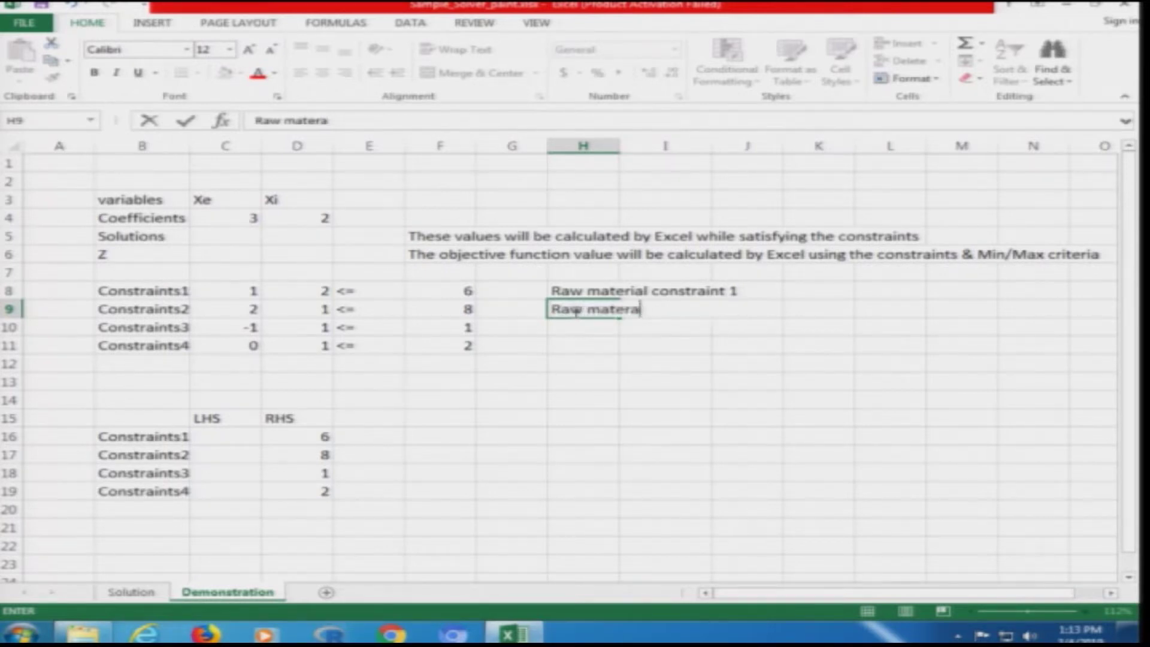
text(ial co)
key(Tab)
key(Tab)
click(574, 310)
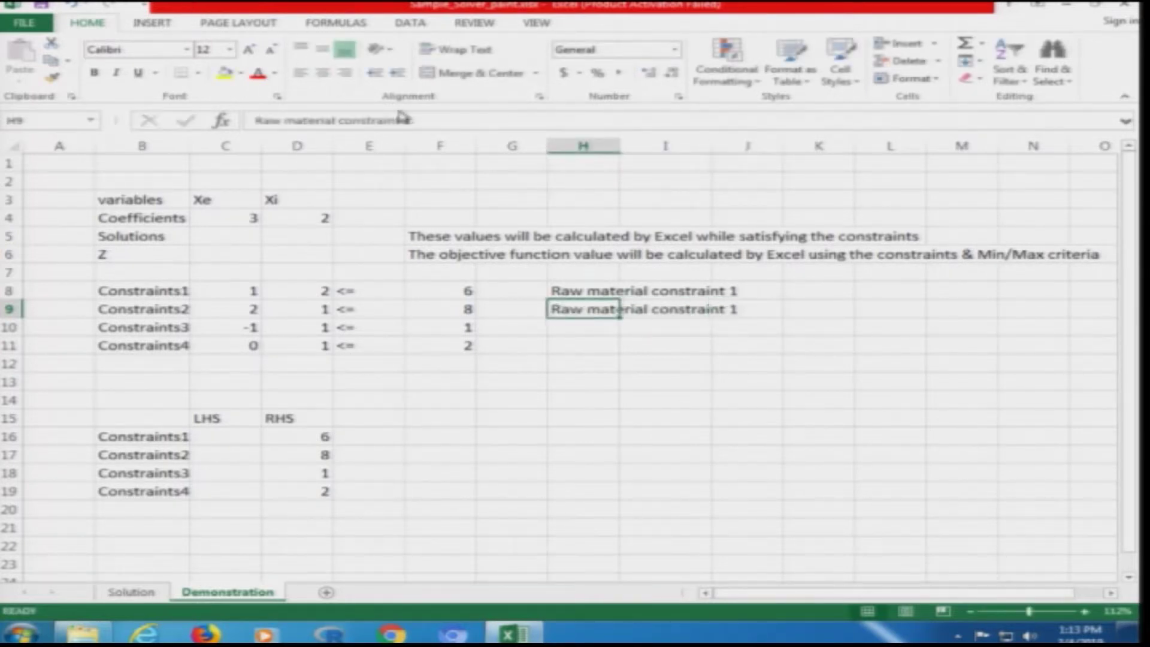
click(424, 119)
key(BackSpace)
text(2)
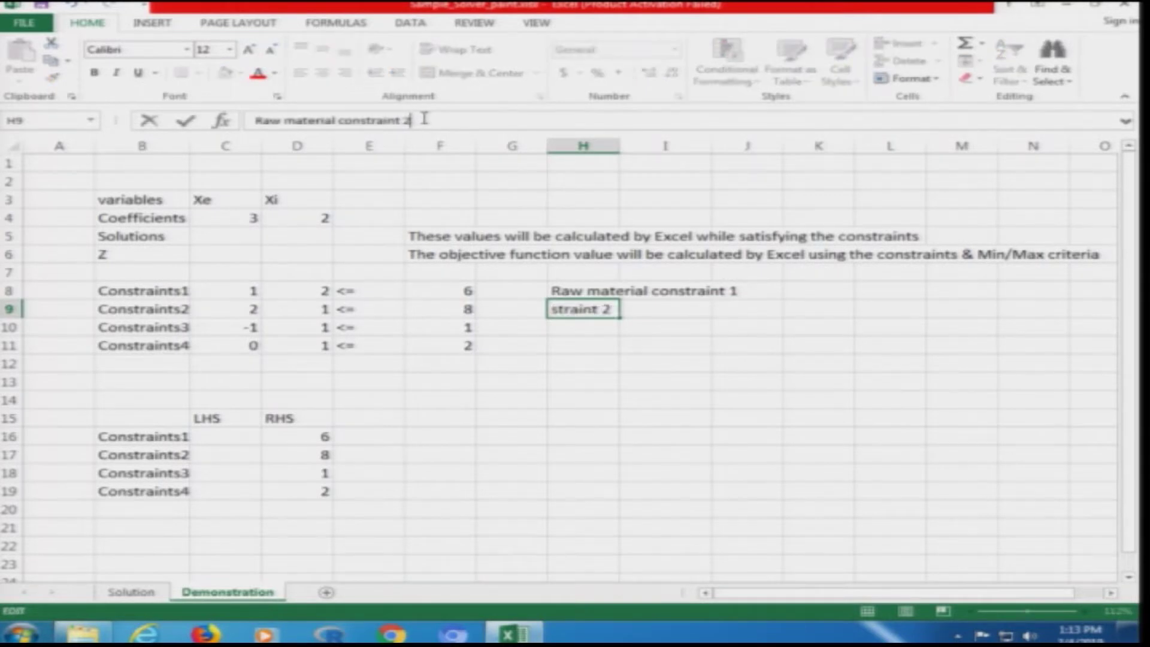
click(606, 361)
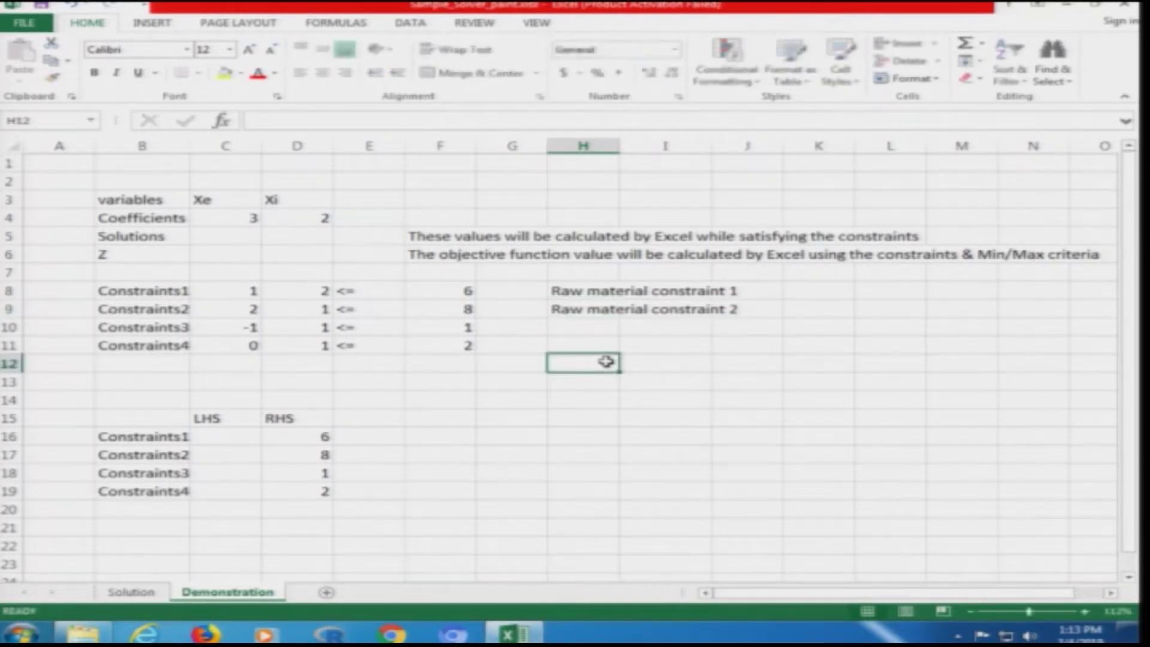
- Review the Constraints3 coefficients in row 10 and enter the note "Demand constraint 1" beside them in H10
click(575, 331)
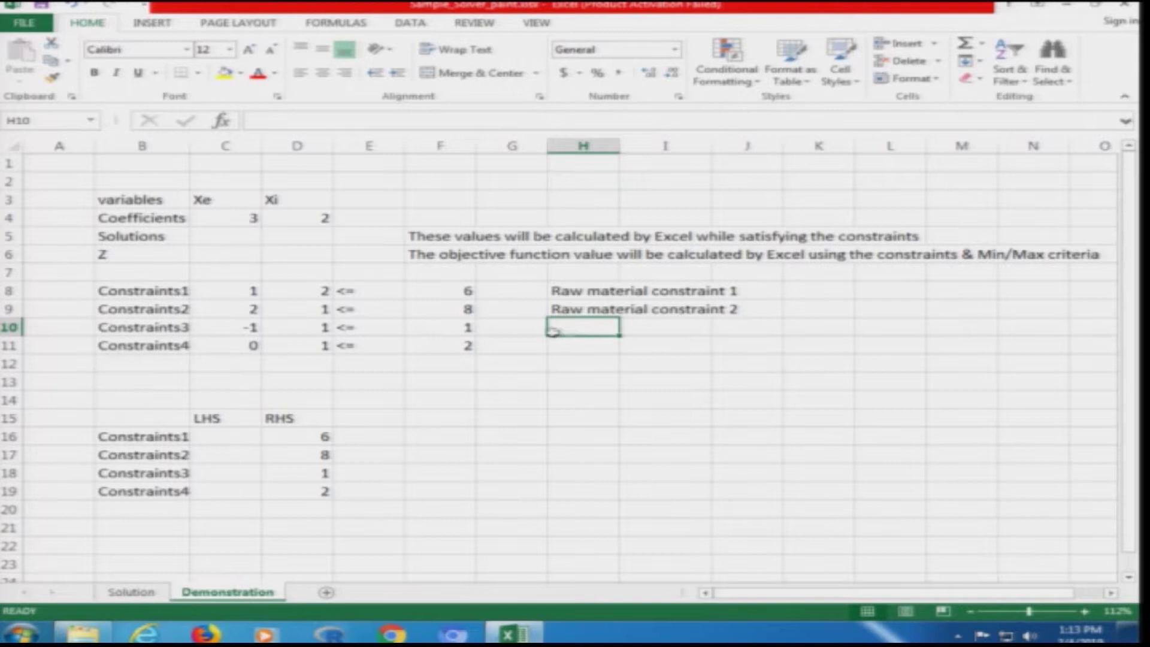
click(259, 327)
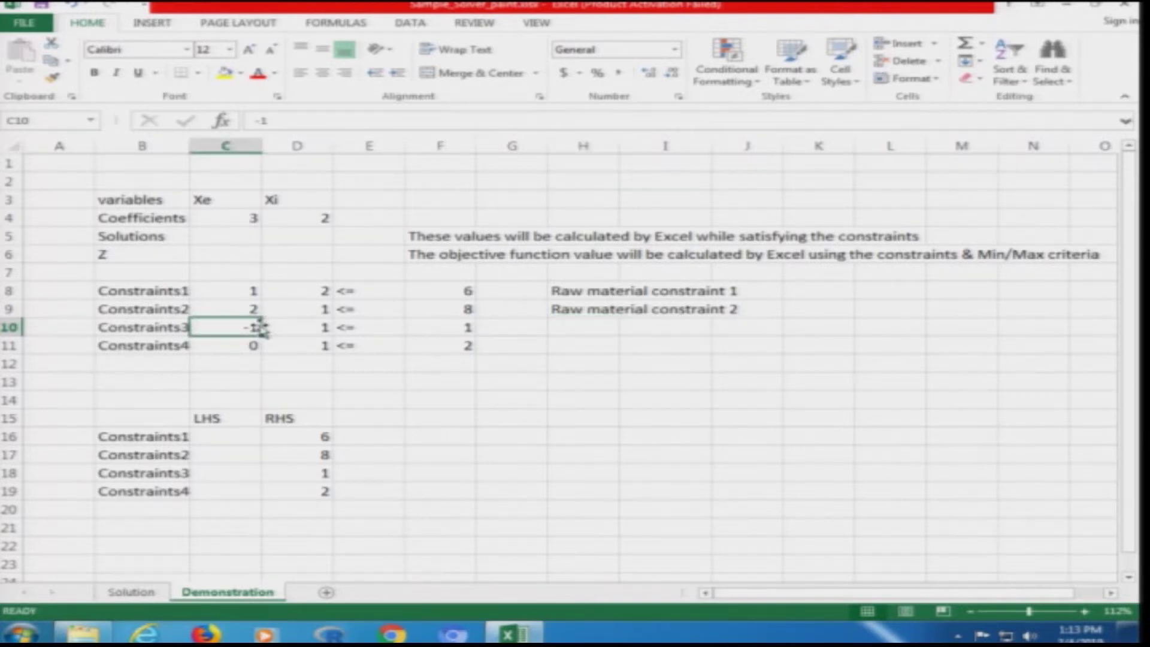
key(Right)
key(Right)
key(Left)
key(Left)
key(Right)
key(Right)
key(Right)
key(Right)
key(Right)
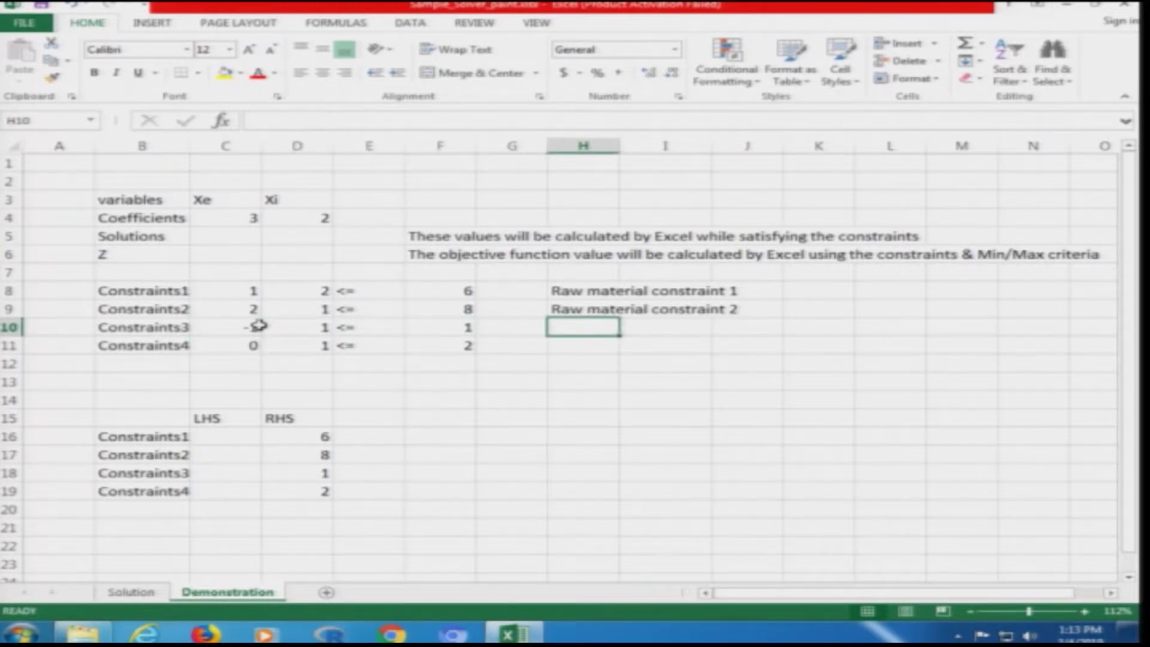
text(Demand constrau)
key(BackSpace)
key(BackSpace)
text(int 1)
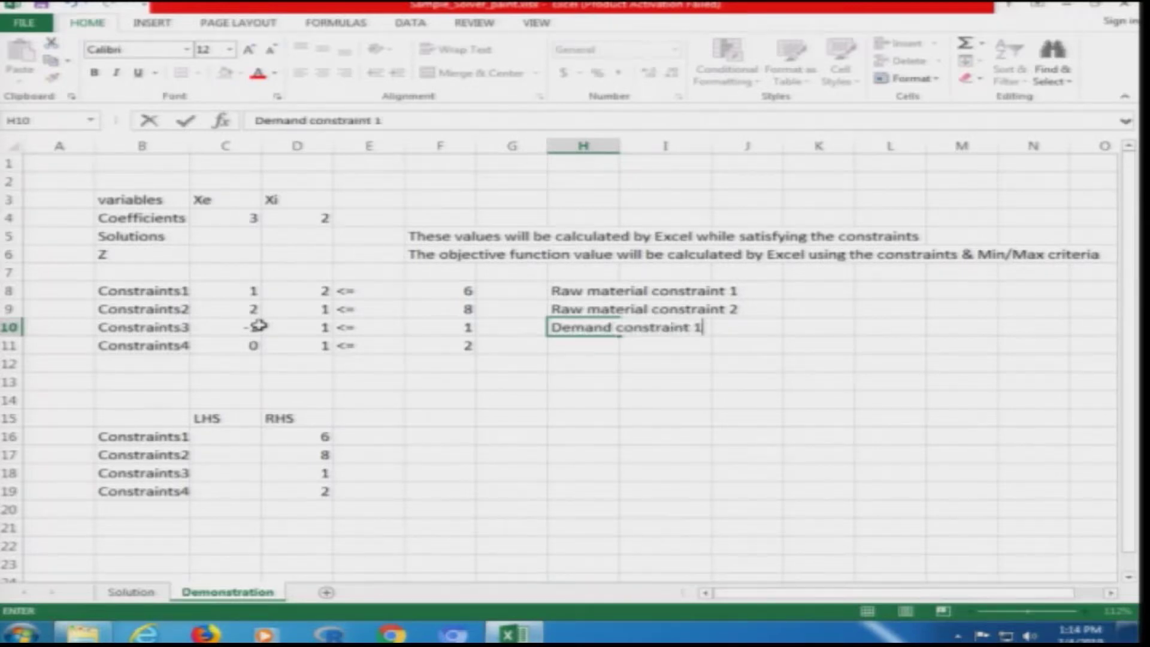
- Enter the note "demand constraint 2" in H11 and review the coefficients and limit of Constraints4 in row 11
click(581, 347)
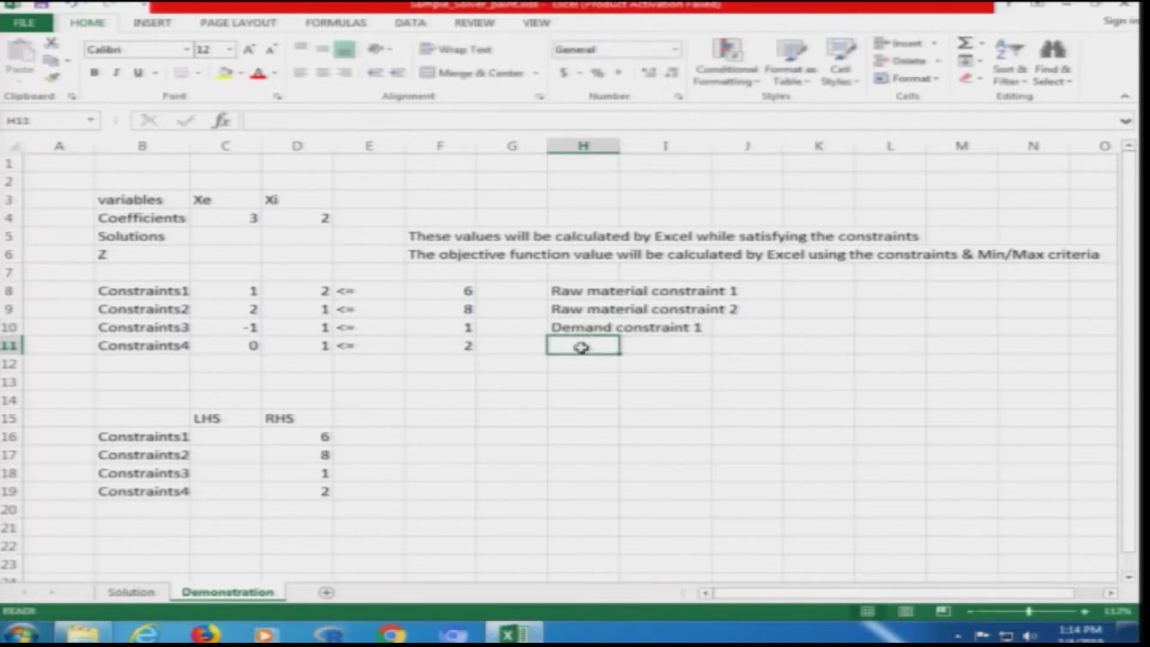
text(demand constraint 2)
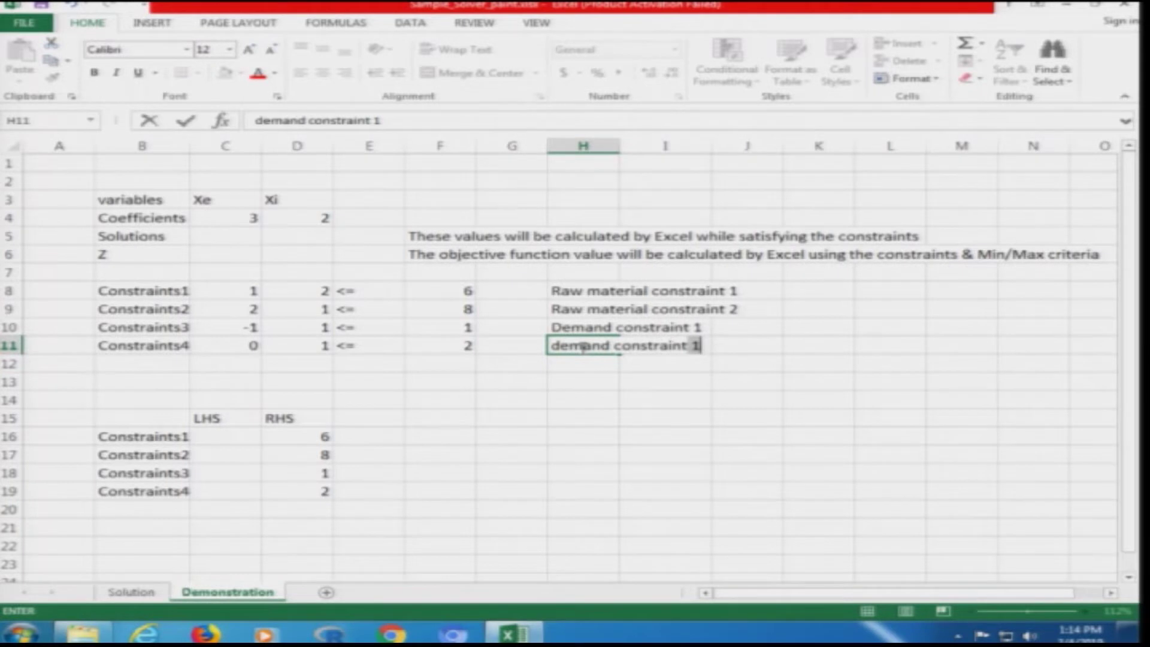
click(567, 414)
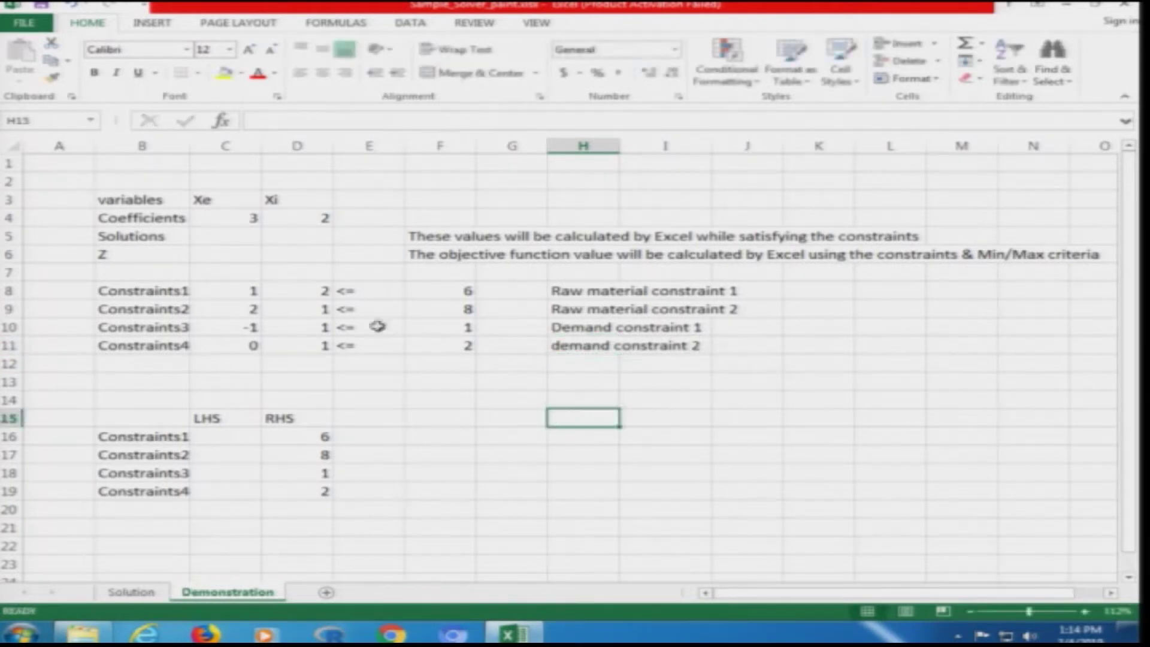
click(249, 344)
click(300, 344)
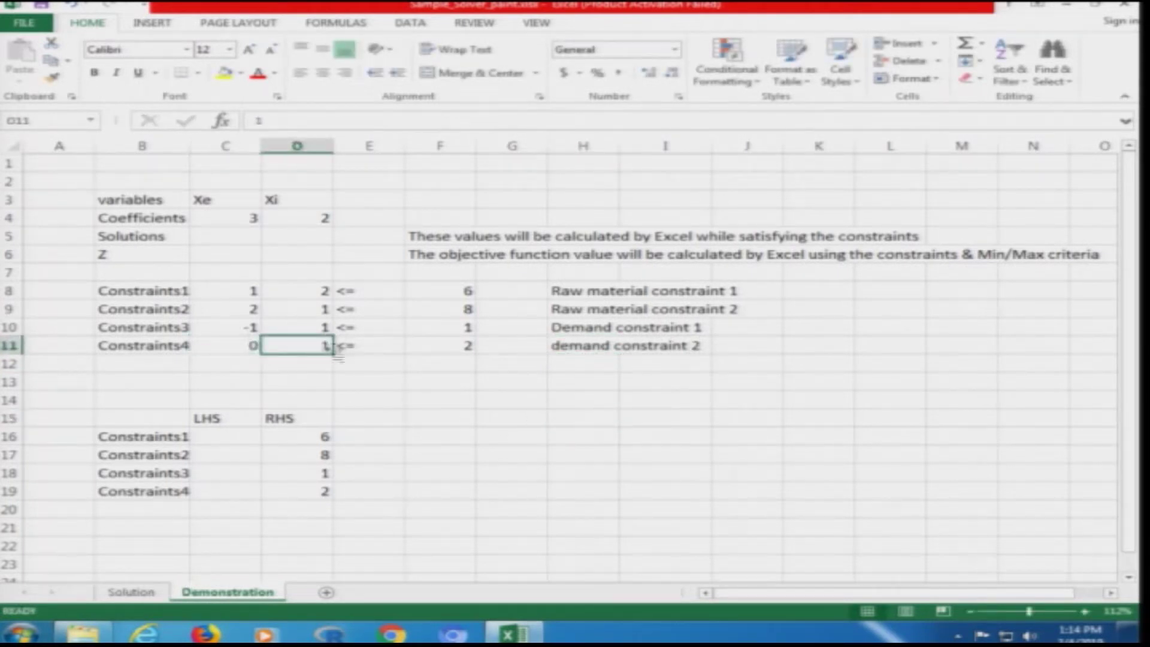
click(463, 346)
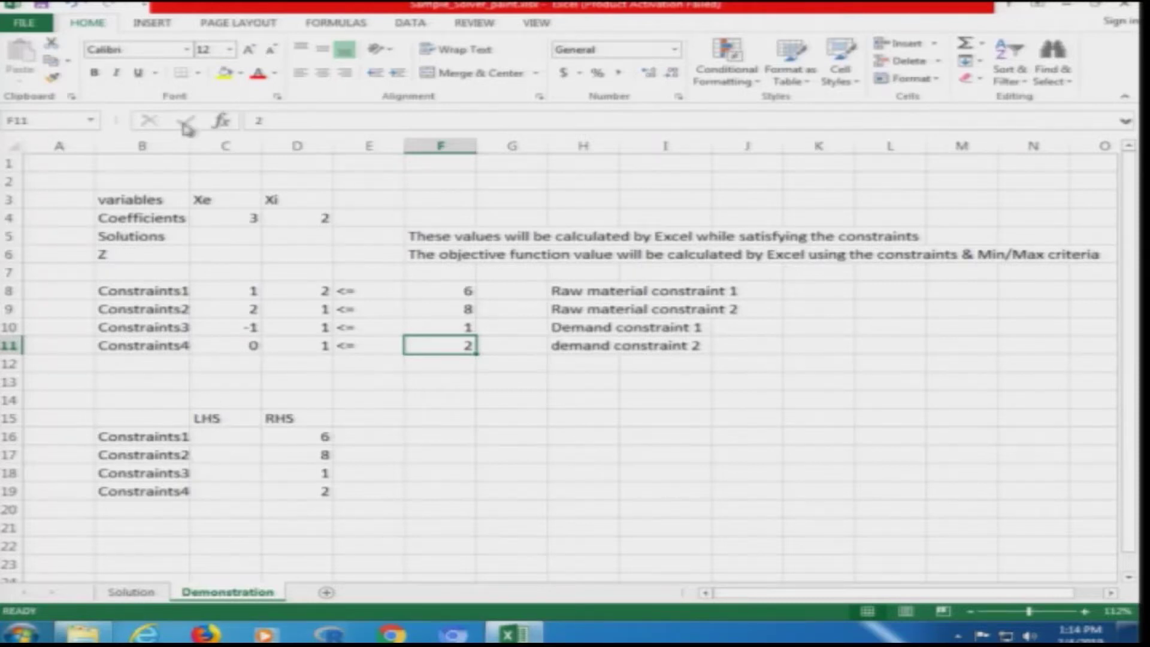
- Widen column B so that the constraint labels fit with some spare room
double_click(190, 146)
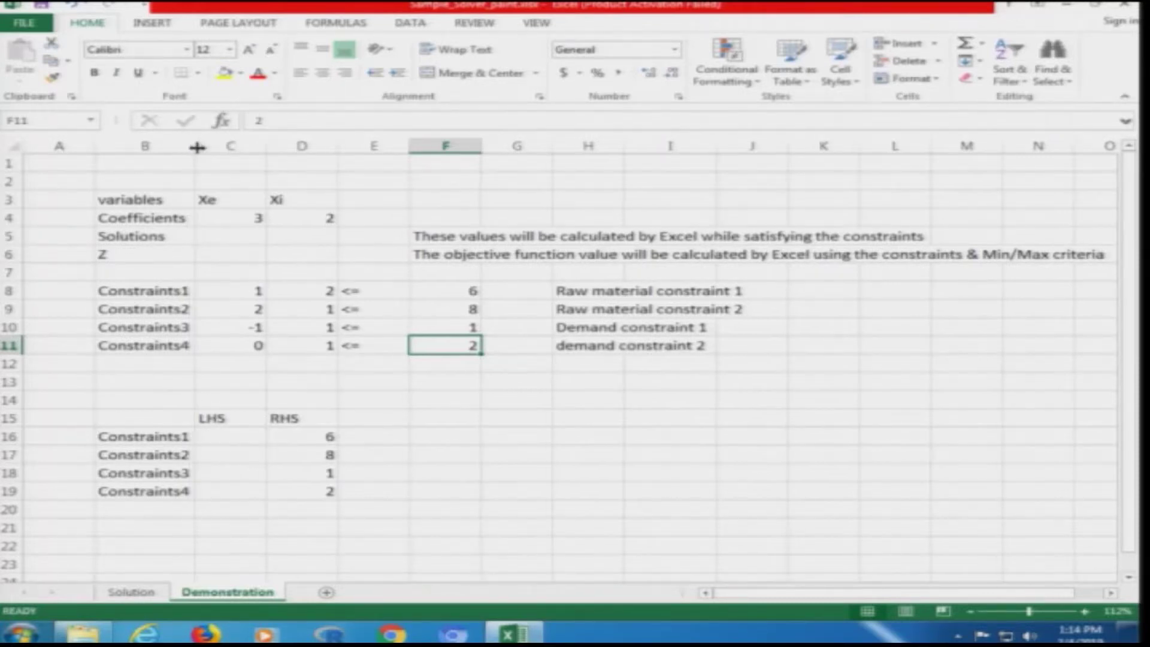
click(198, 146)
drag(195, 143, 207, 144)
click(190, 334)
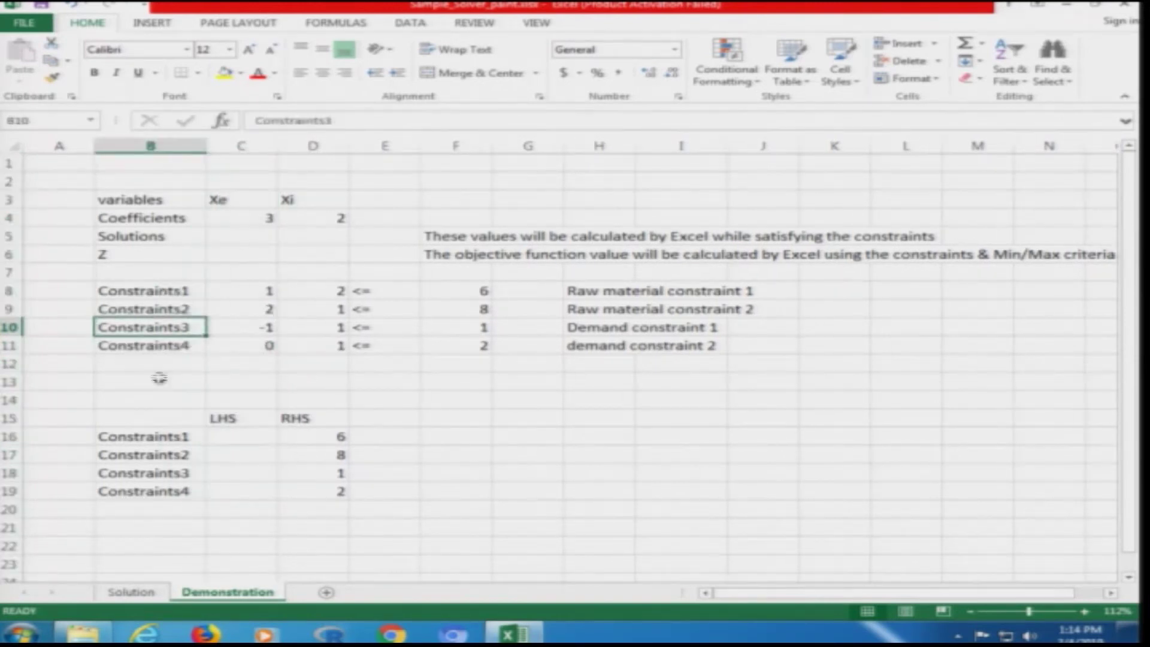
- Select the Constraints1 LHS cell C16 and look through the available Data commands
click(189, 436)
click(229, 431)
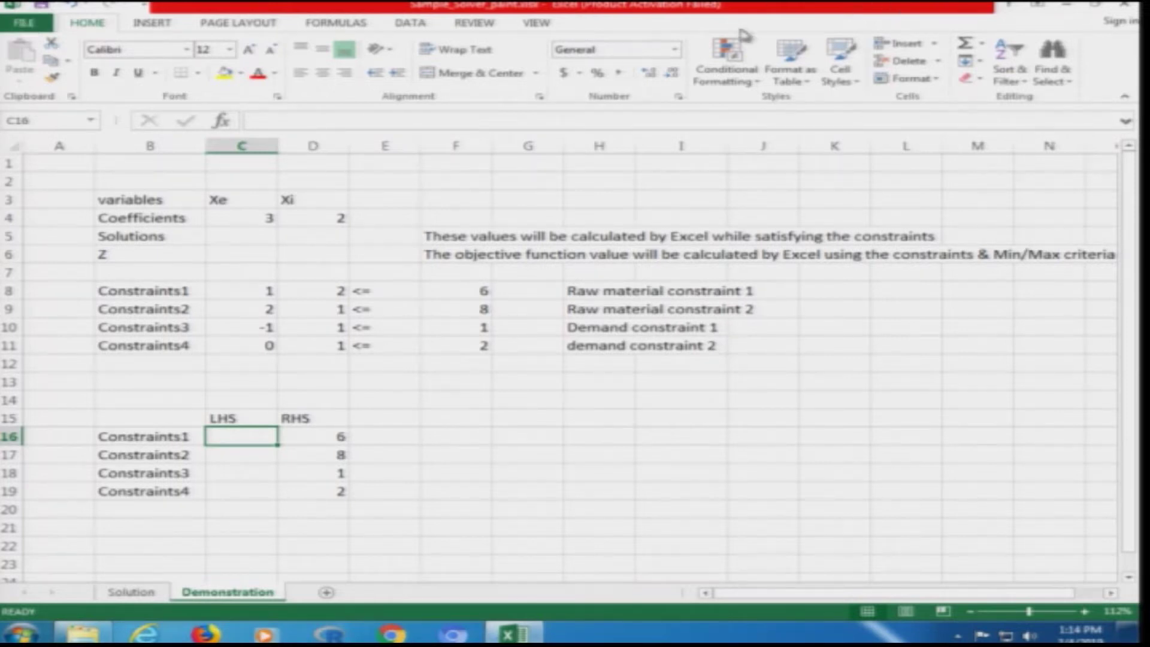
click(407, 30)
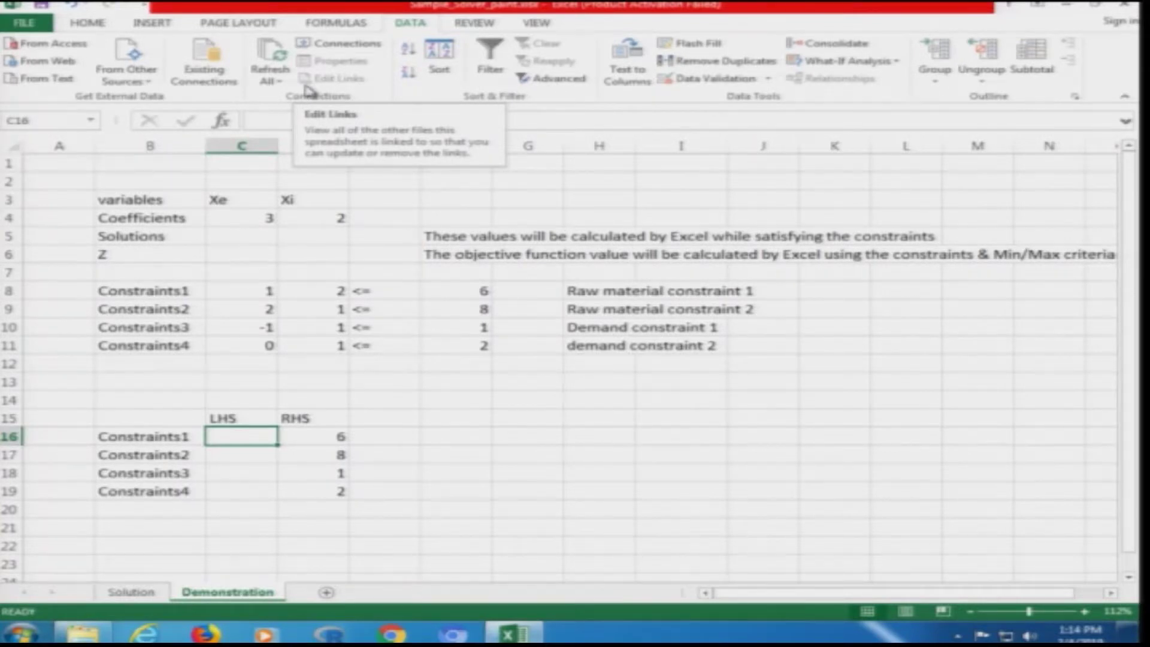
- Open the Excel options and go through the settings categories to the Add-ins list
click(86, 24)
click(24, 23)
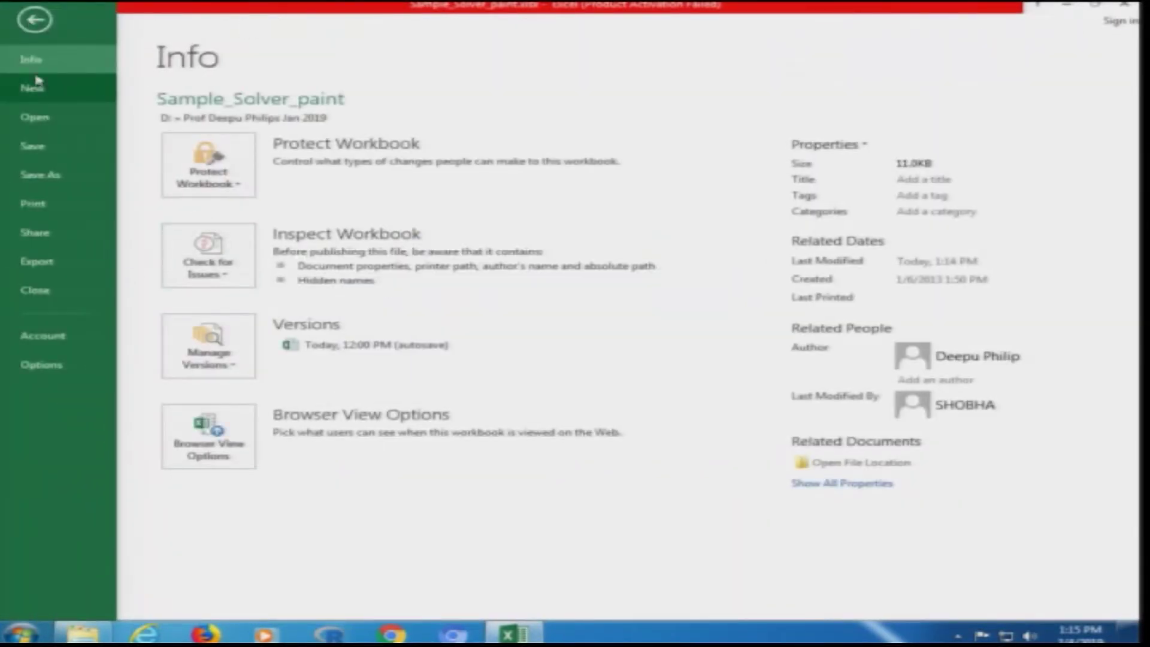
click(46, 365)
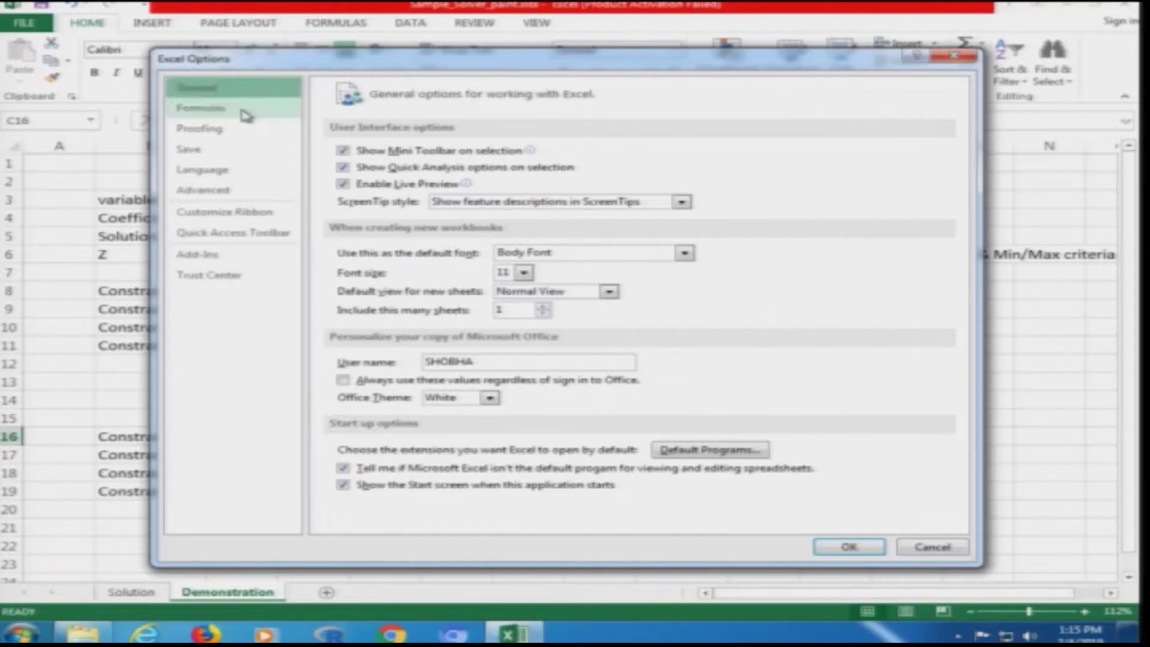
key(Down)
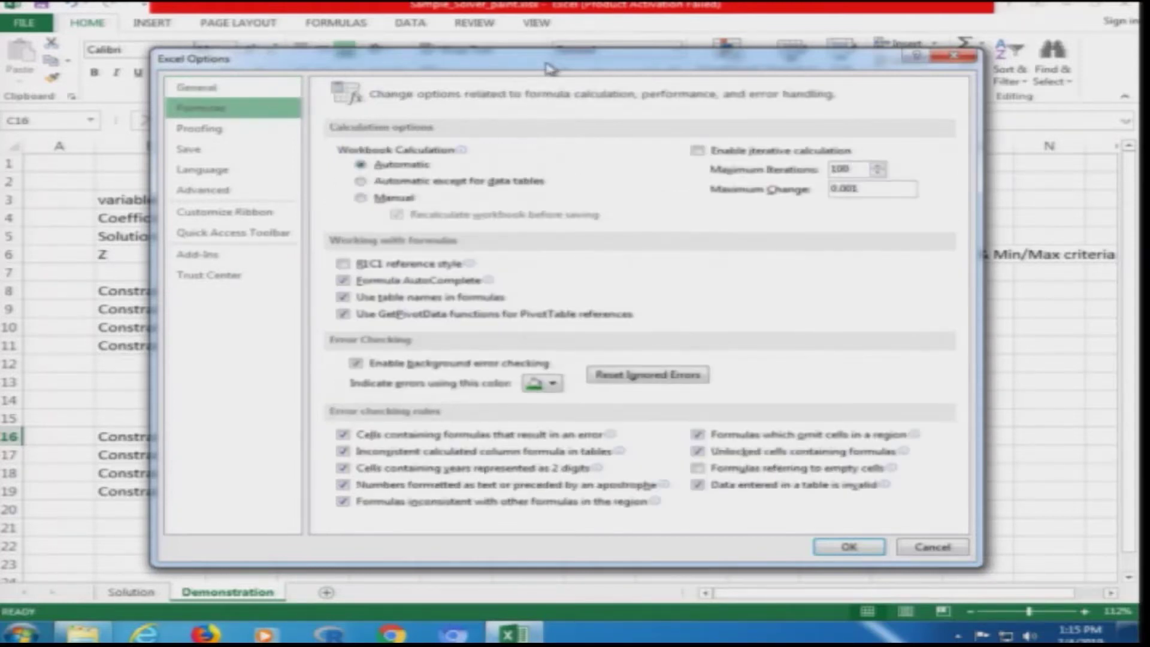
key(Down)
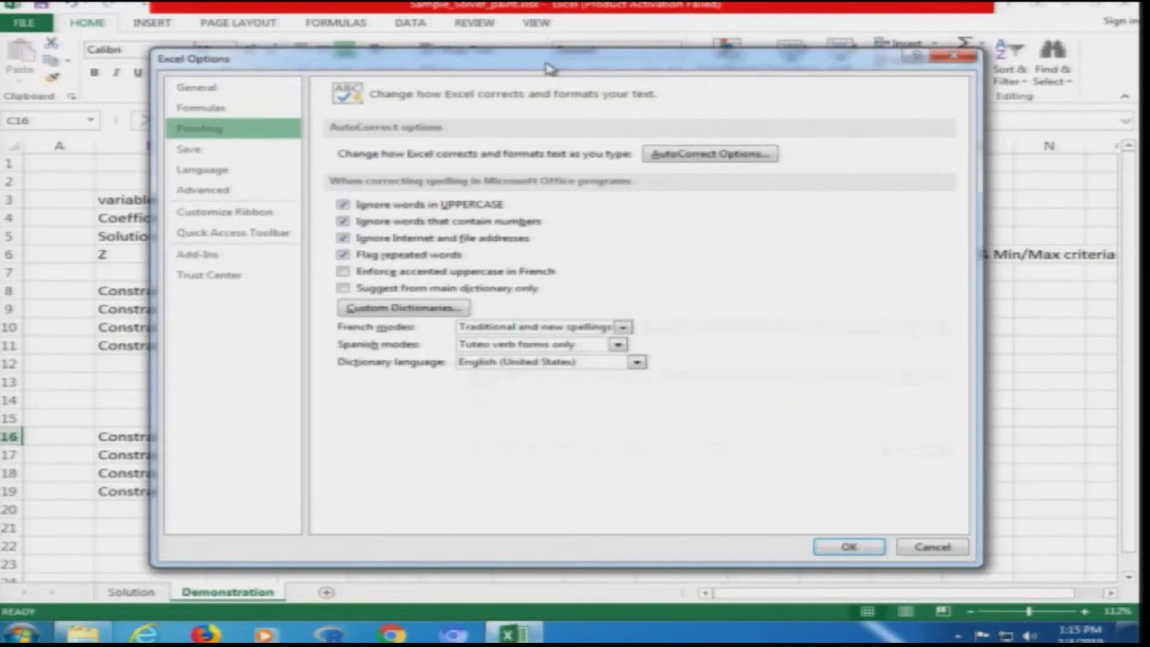
key(Down)
key(Down)
key(Down)
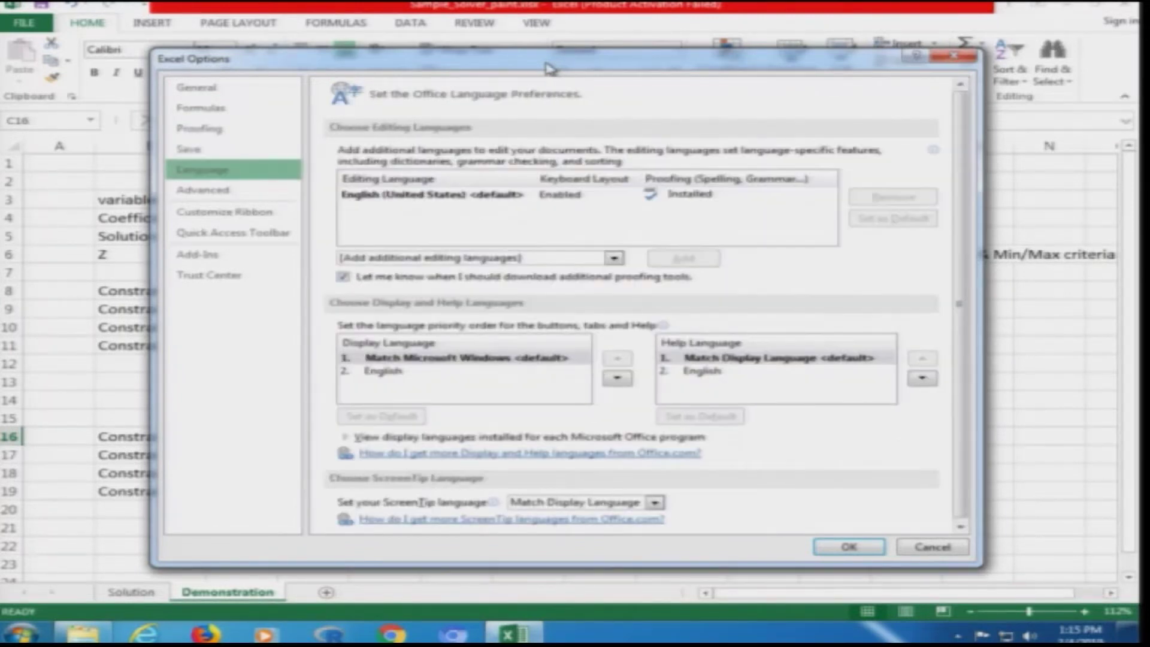
key(Down)
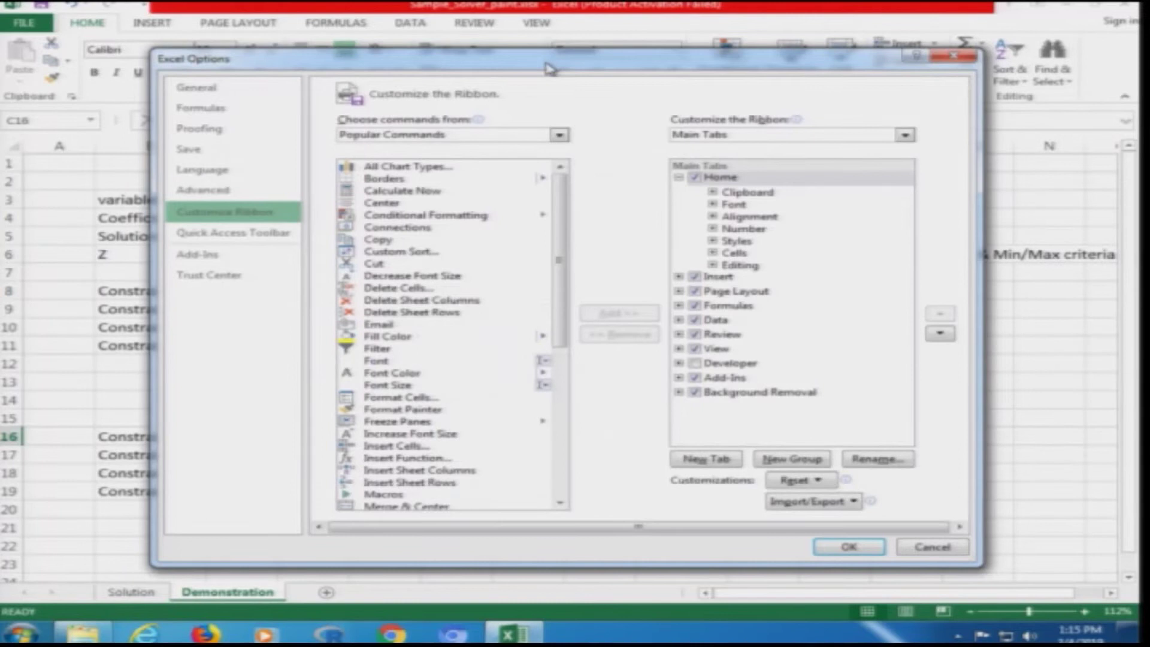
key(Down)
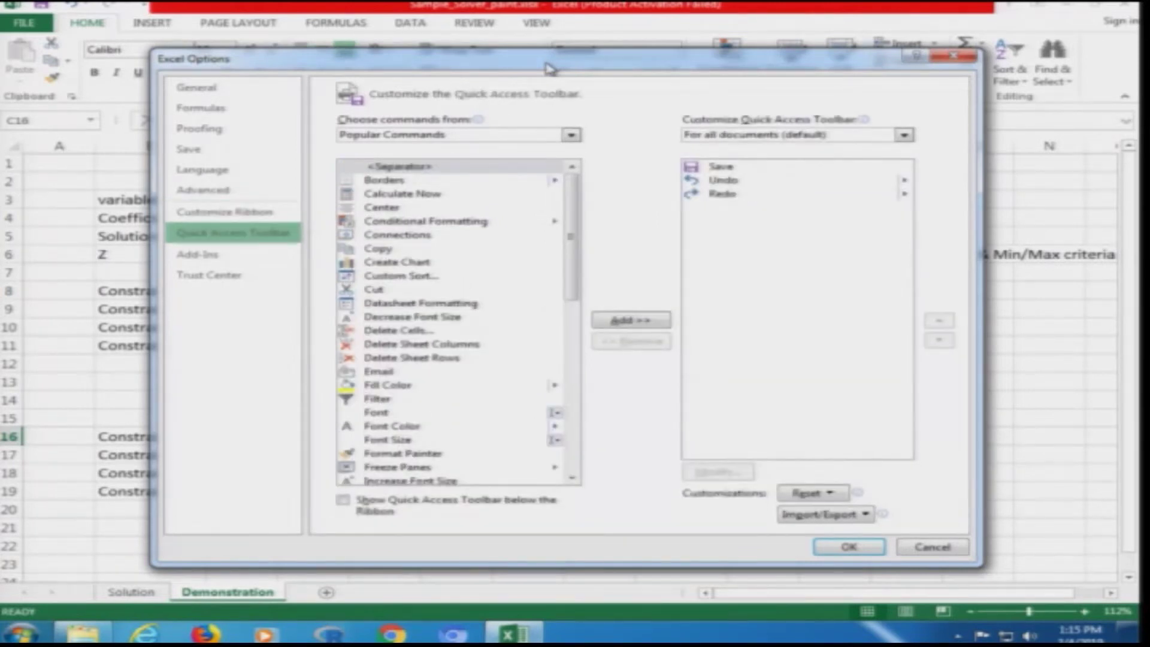
key(Down)
key(Down)
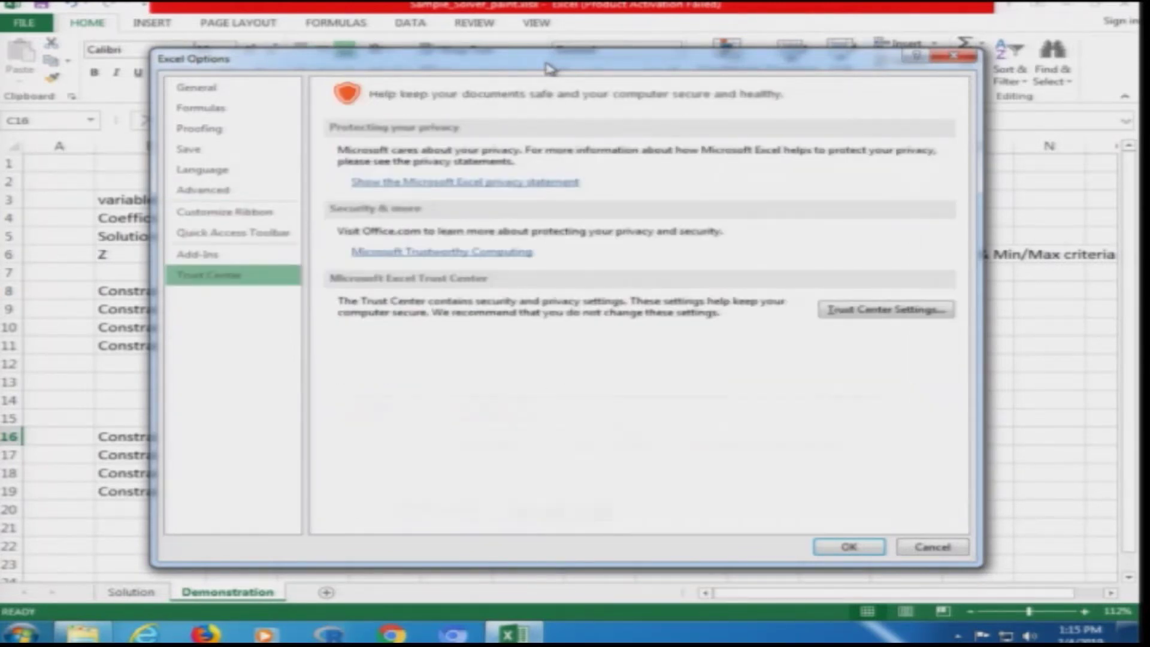
key(Up)
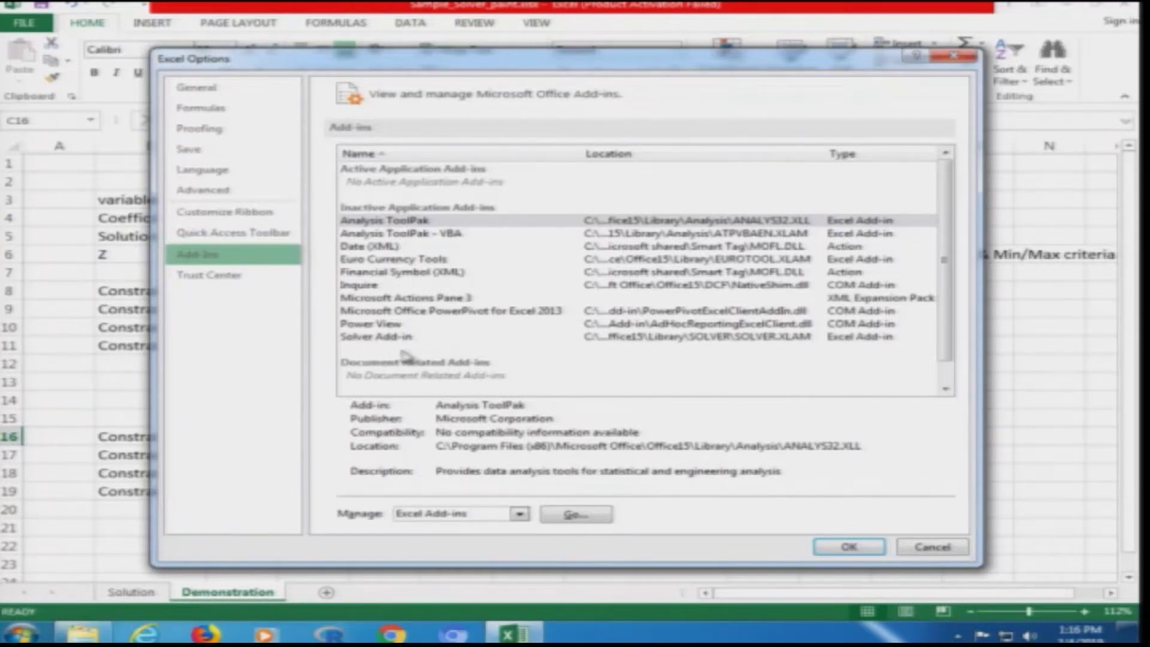
- Enable the Solver Add-in from the available Excel add-ins and locate Solver among the Data analysis commands
click(381, 338)
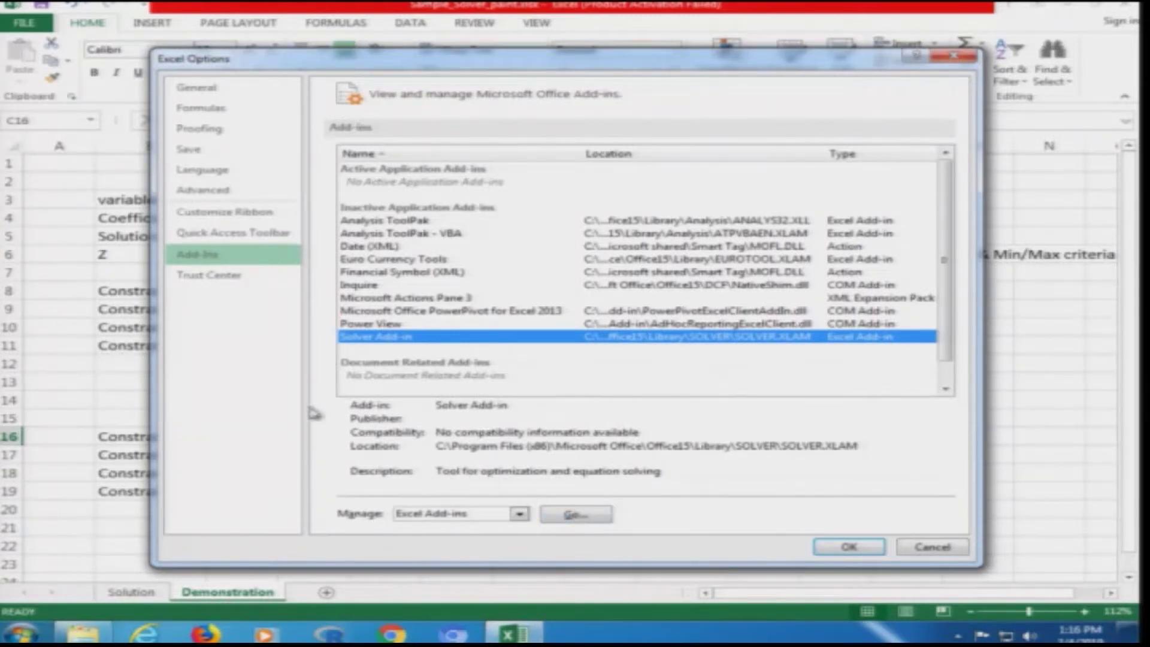
click(576, 515)
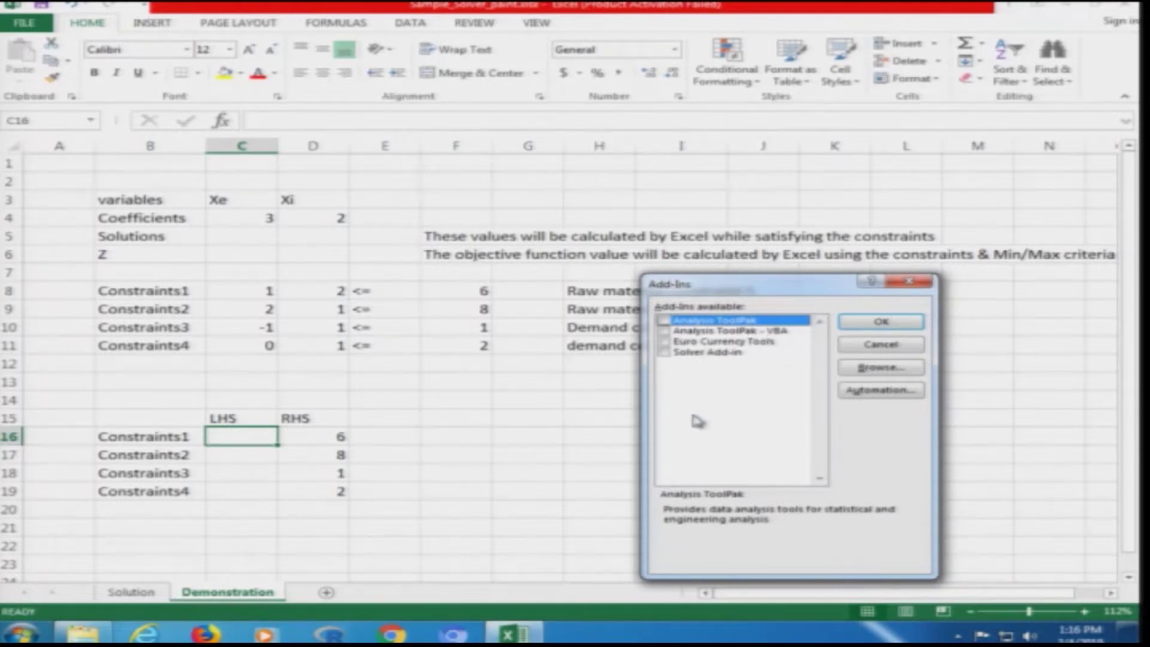
click(665, 352)
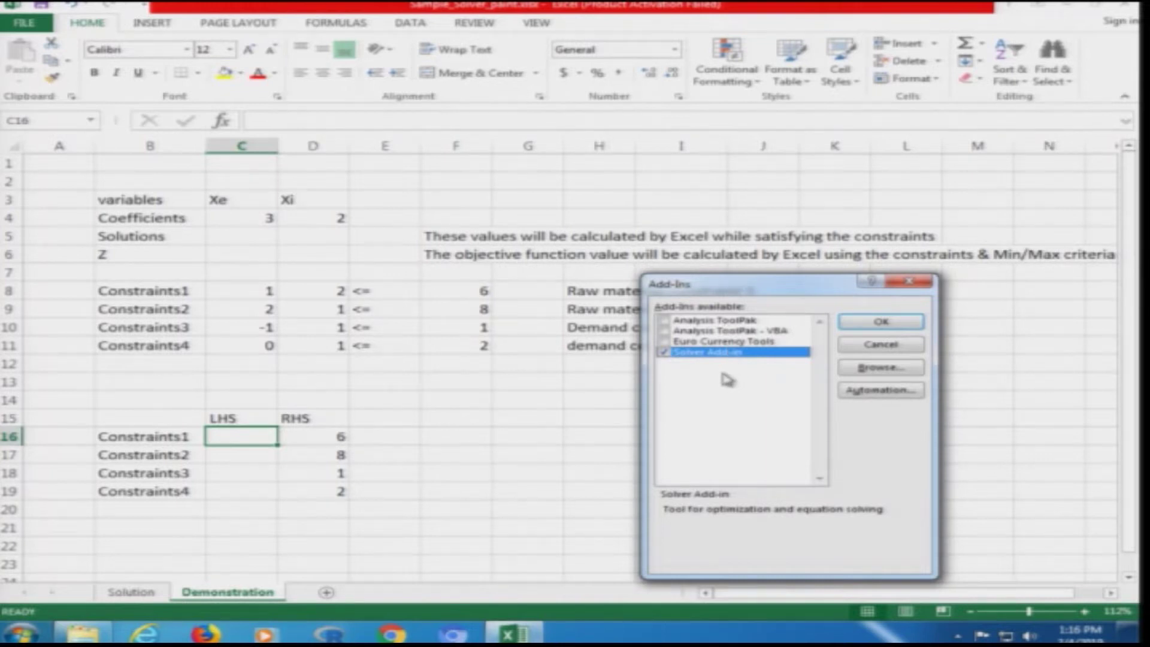
click(885, 323)
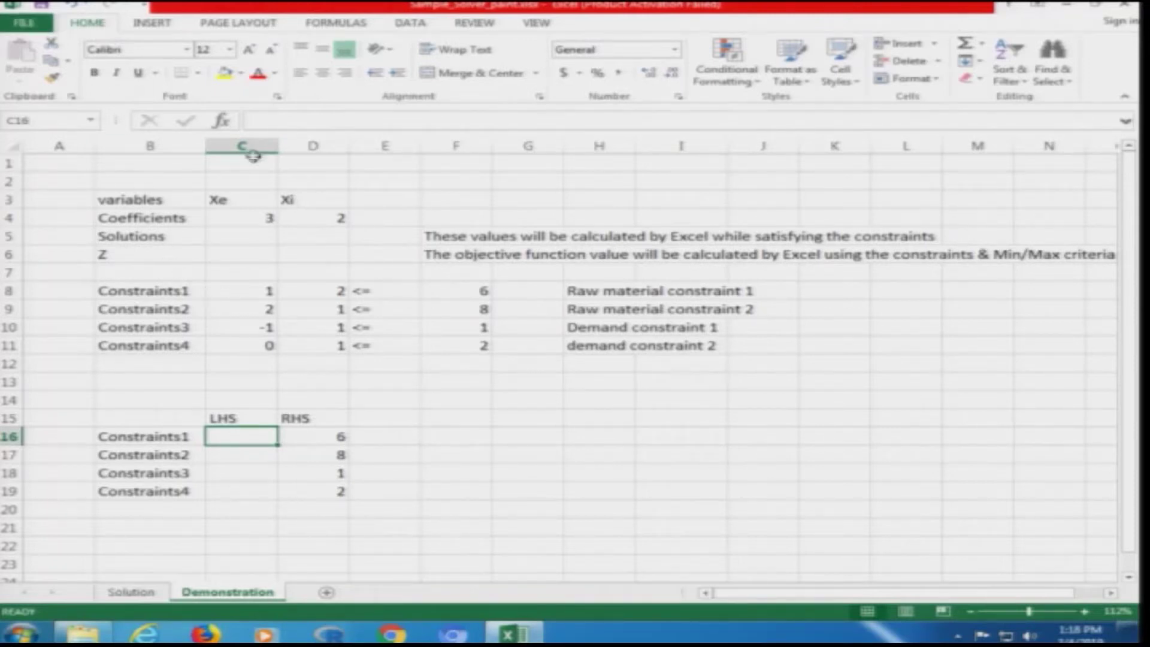
click(410, 25)
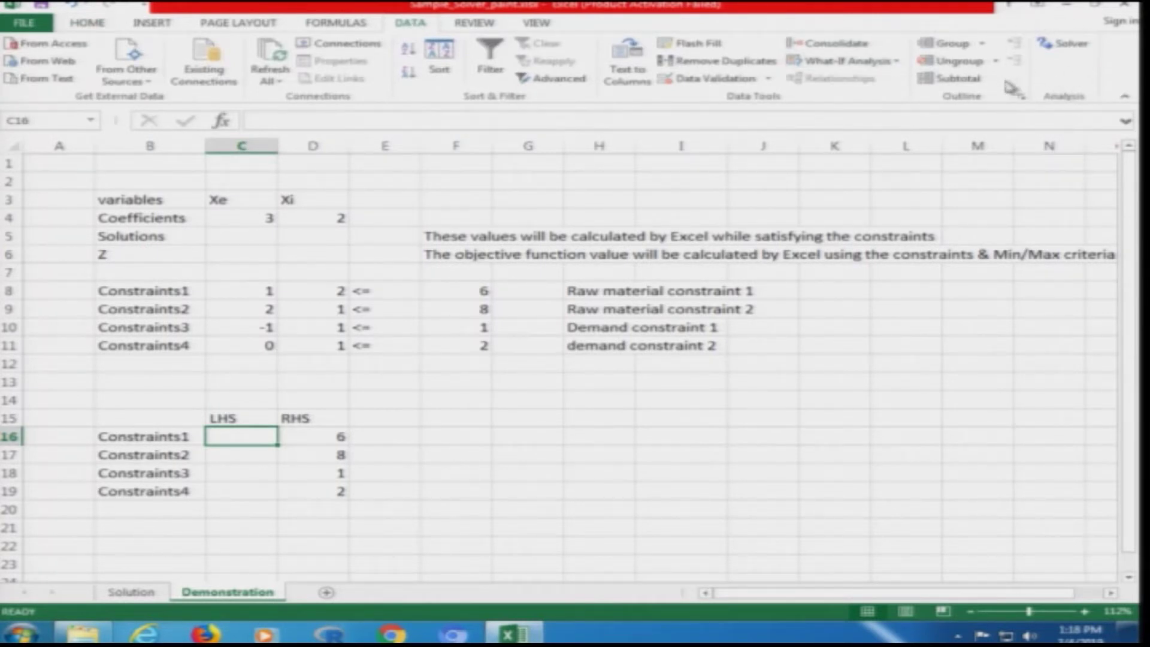
click(1071, 45)
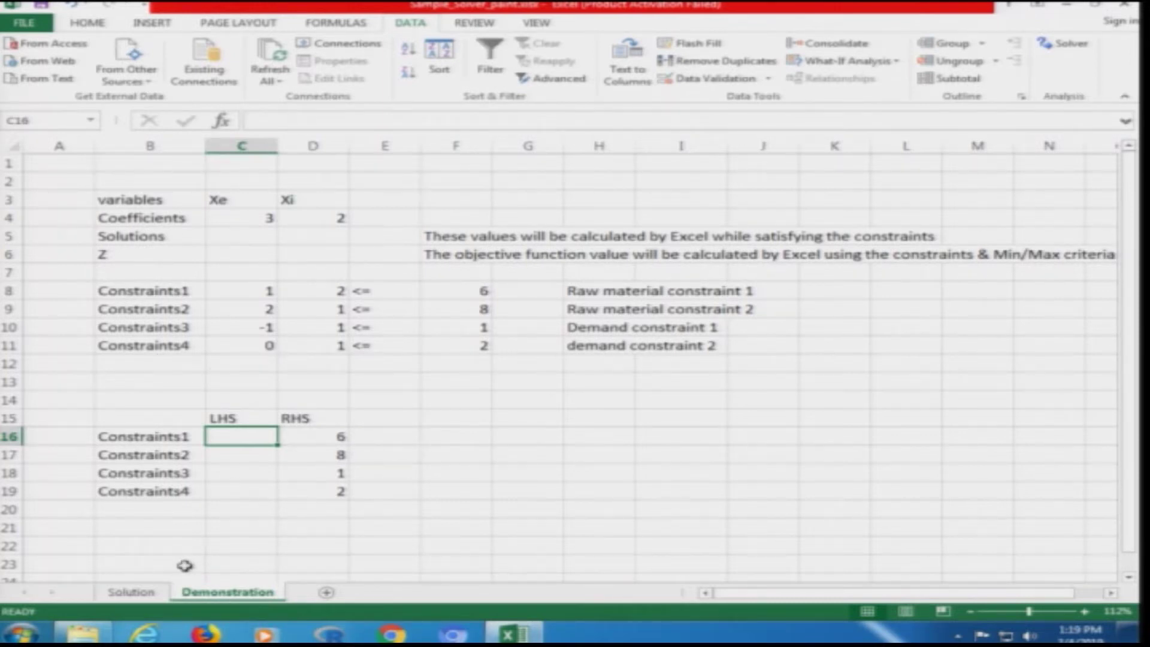
- Examine the solution values in C5 and D5 and the Z formula in C6 on the Solution sheet, comparing them with the Demonstration sheet
click(132, 591)
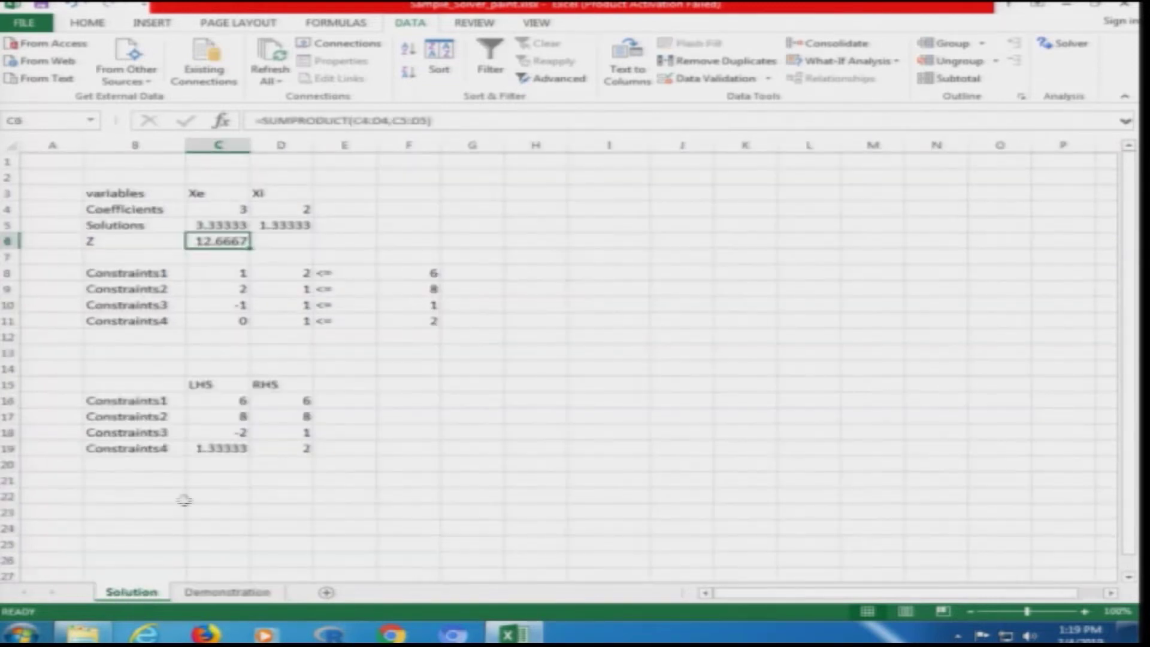
click(201, 225)
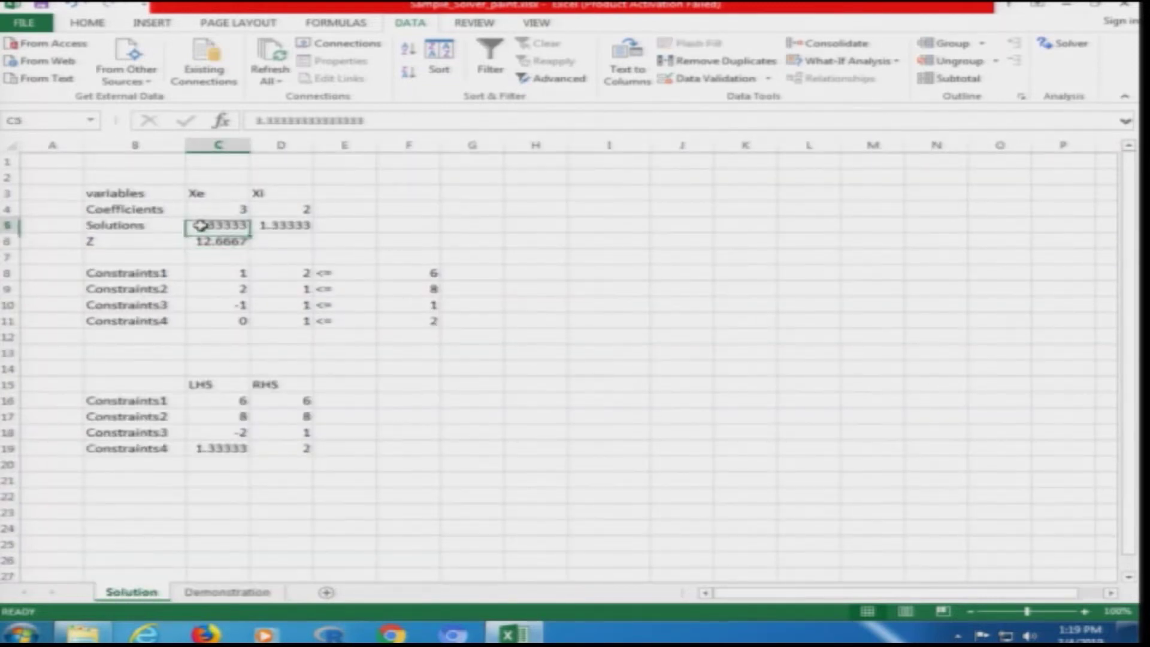
click(277, 225)
click(216, 231)
click(217, 240)
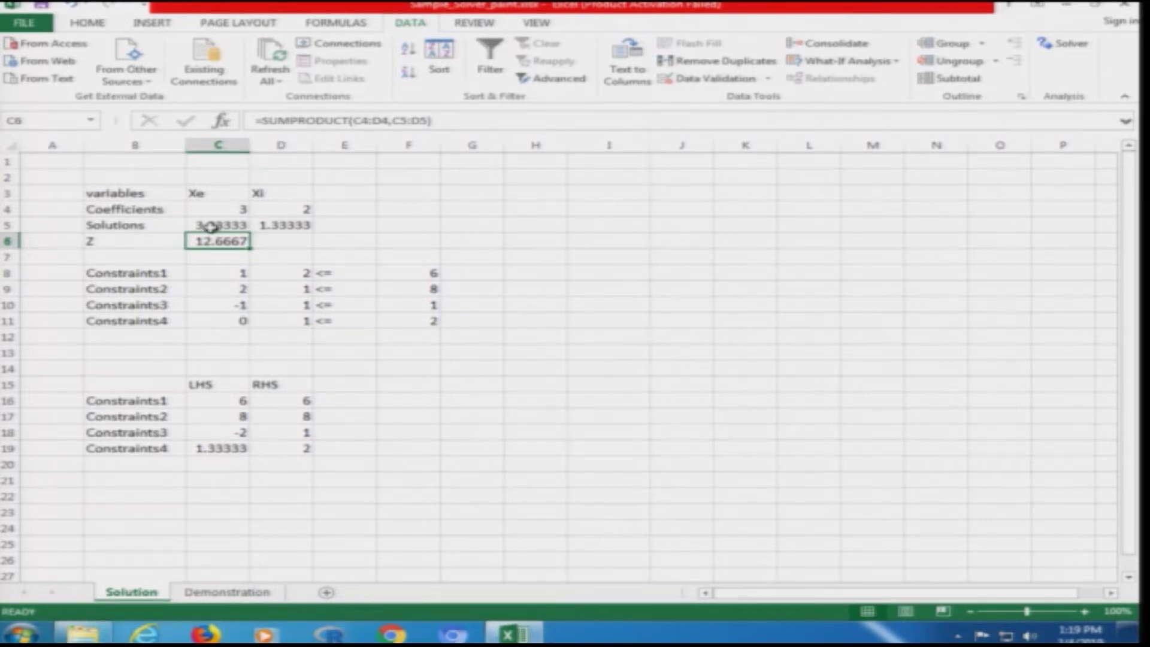
click(271, 593)
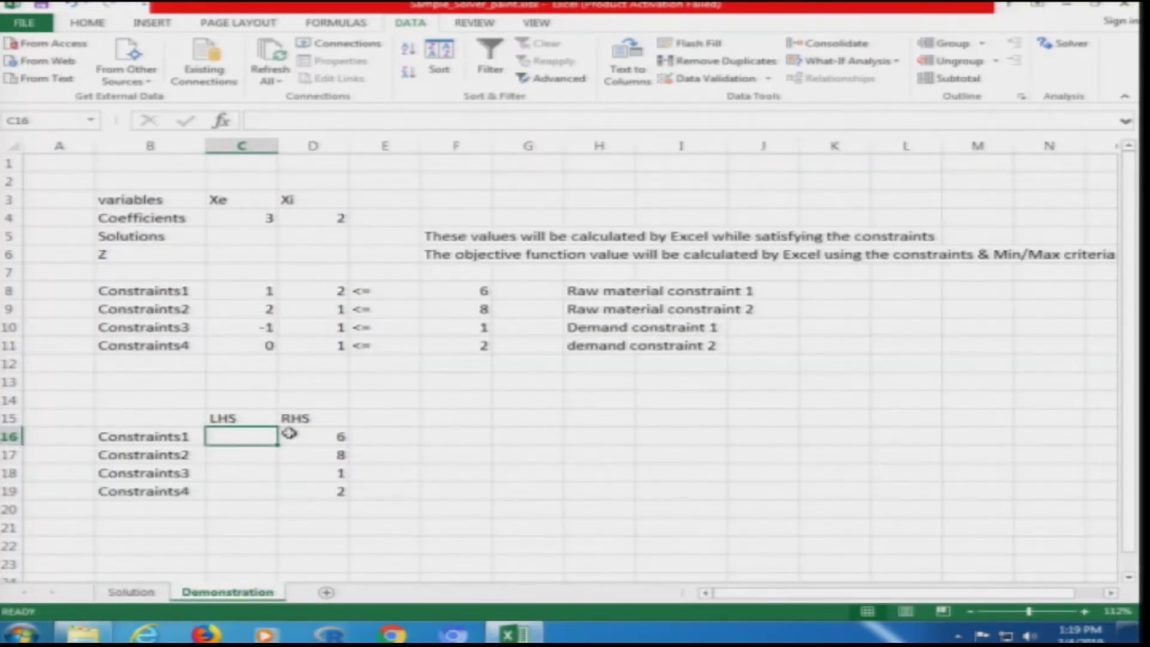
click(131, 593)
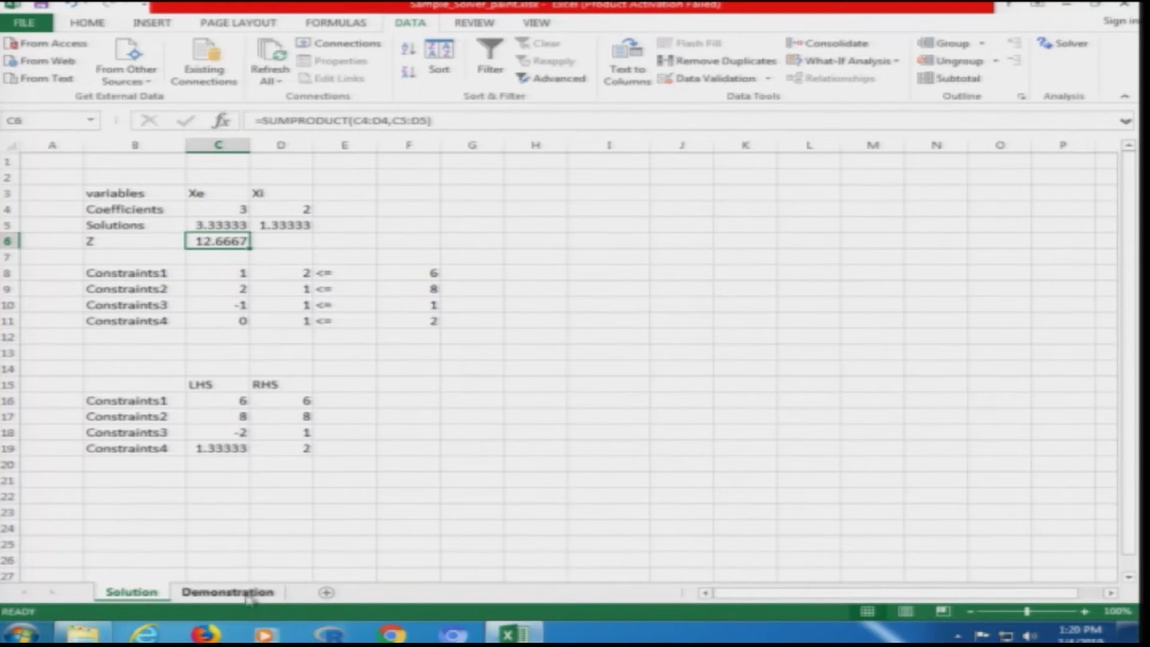
click(247, 595)
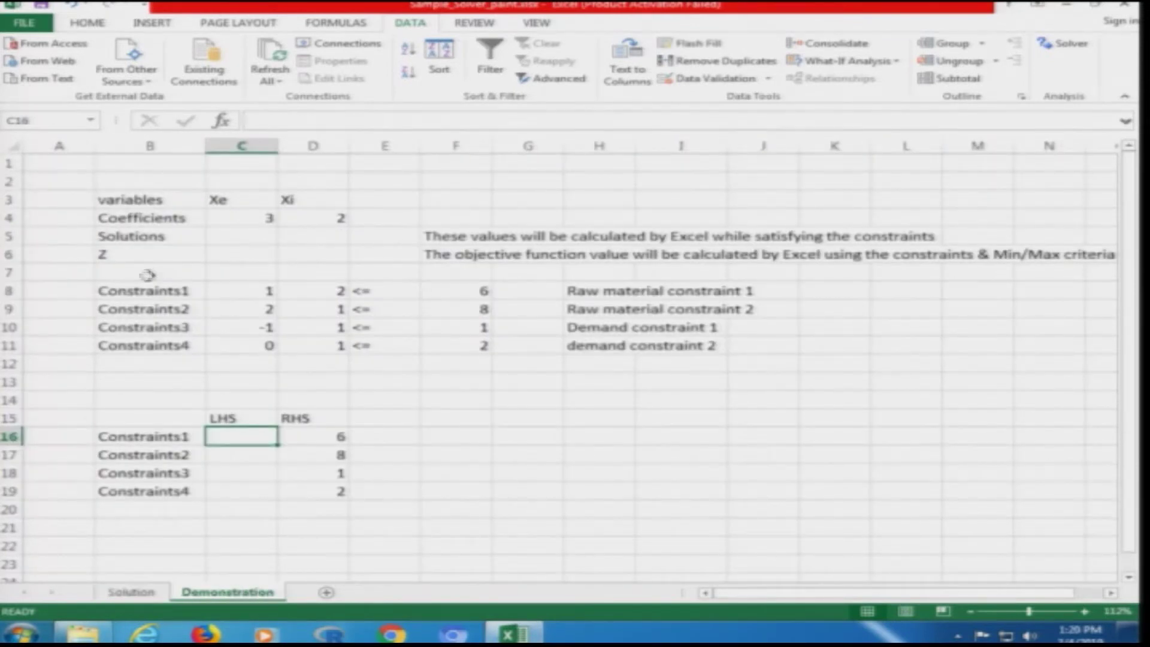
click(135, 593)
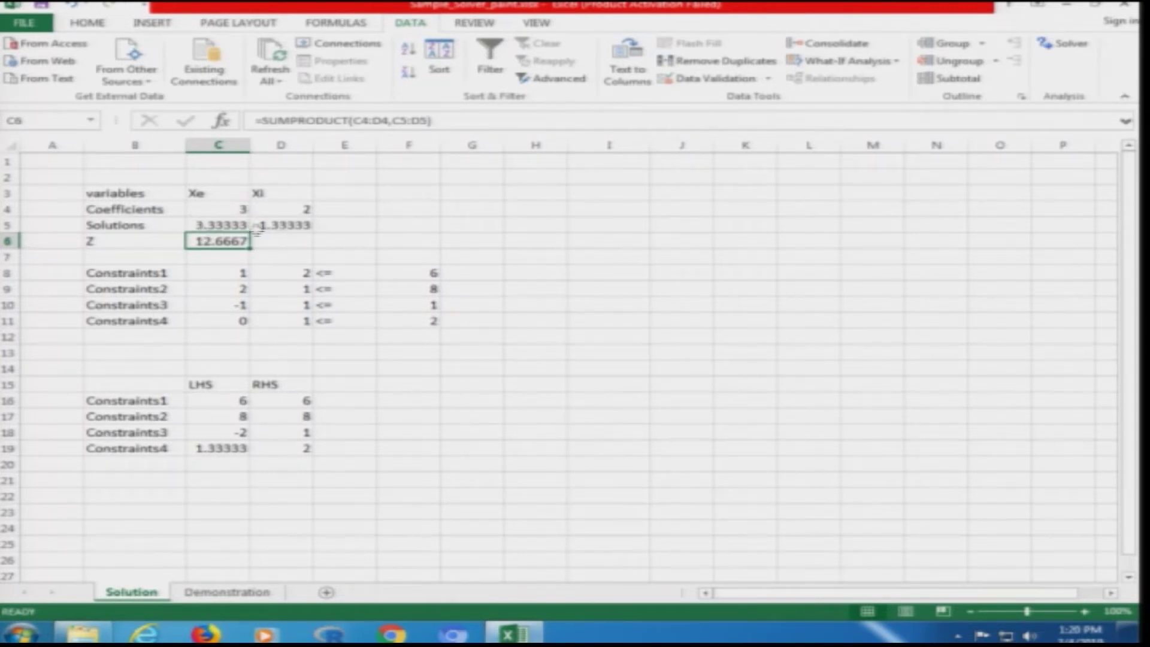
click(251, 592)
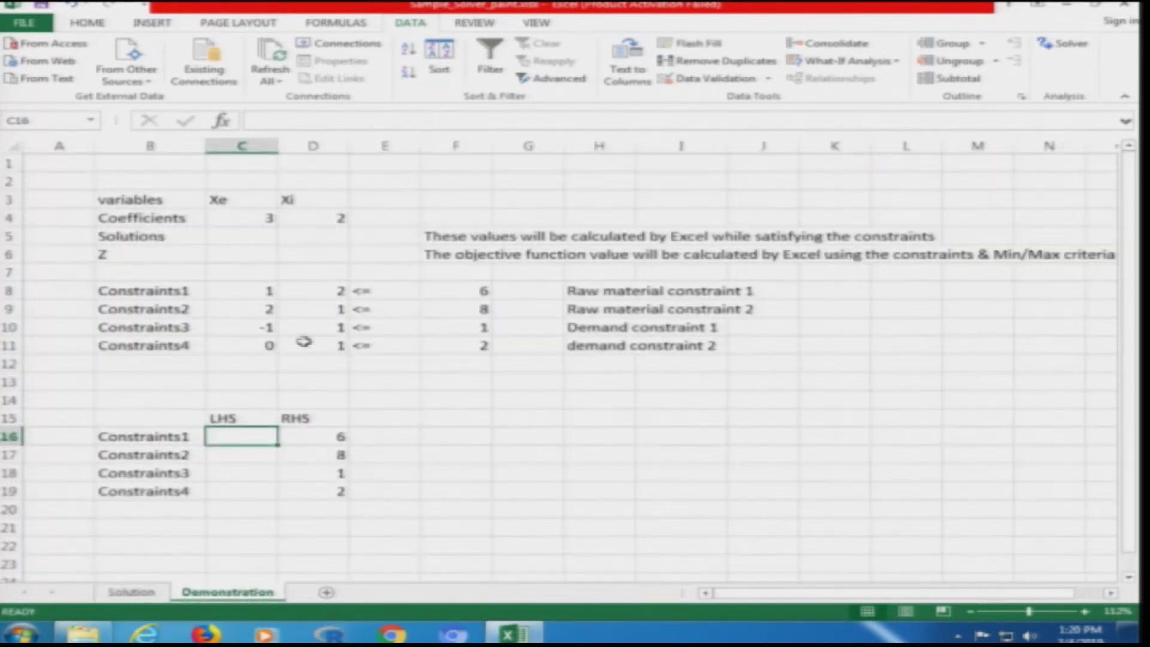
- Enter the objective function formula =SUMPRODUCT(C4:D4, C5:D5) in the Z cell C6 of the Demonstration sheet
click(238, 254)
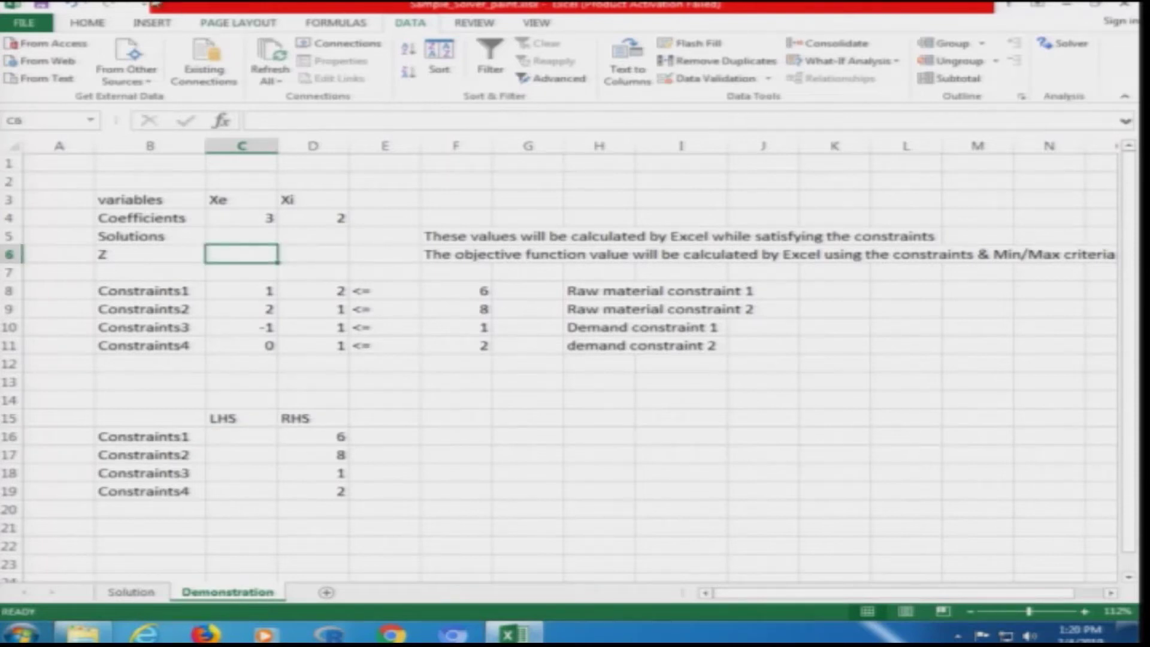
text(=sum)
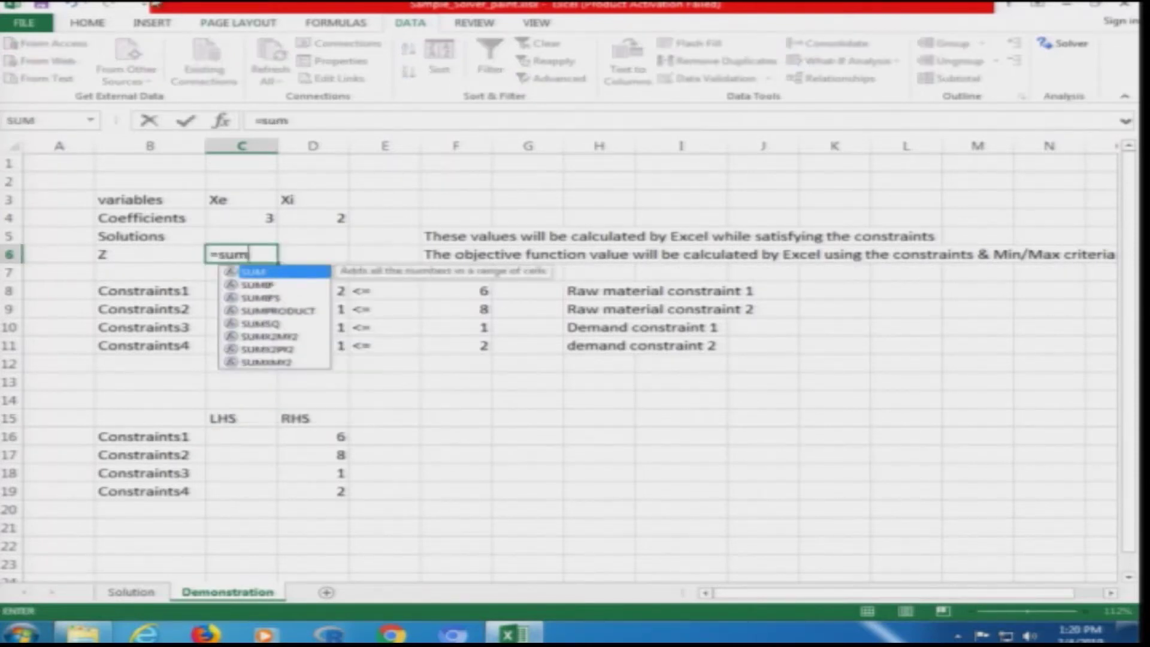
text(product)
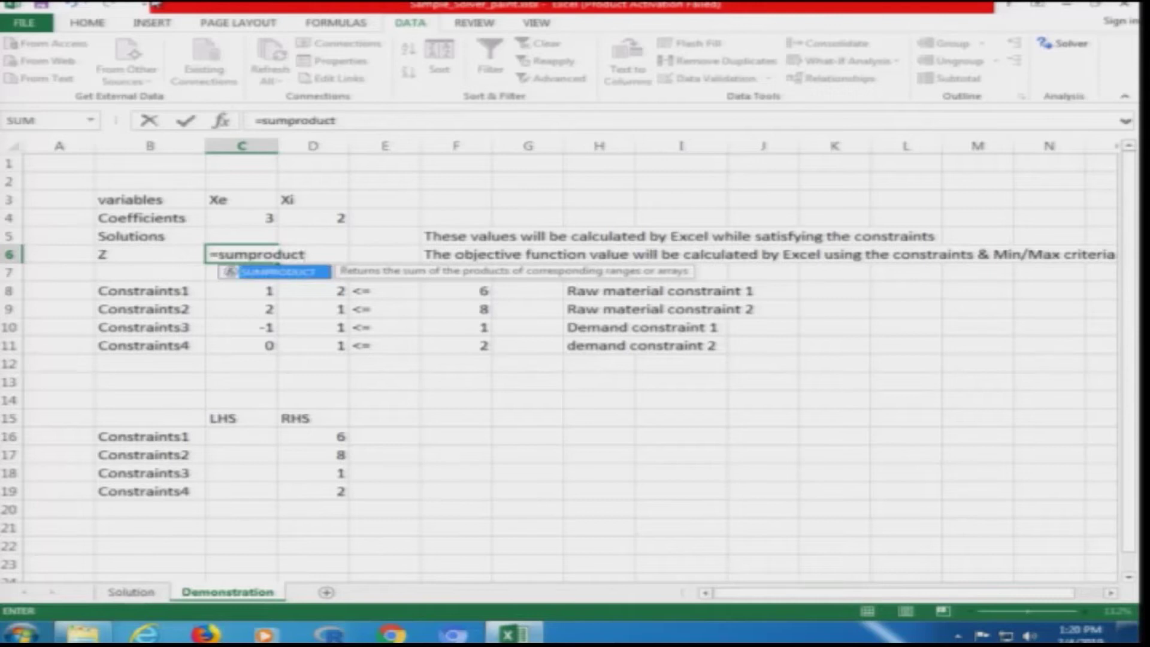
text(()
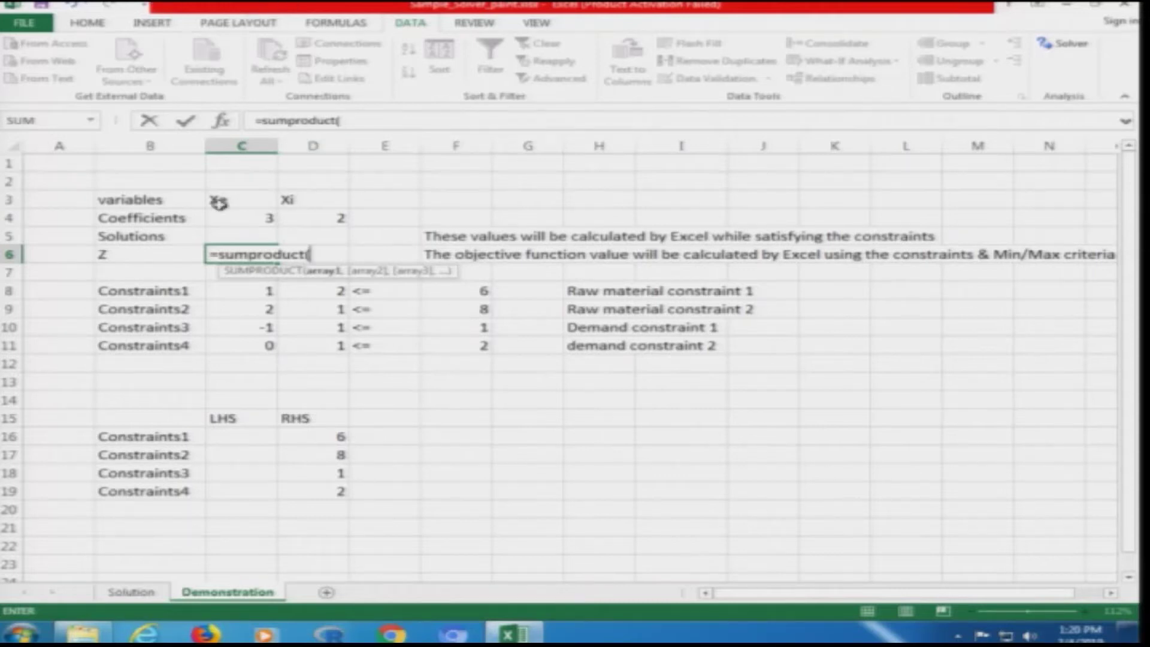
click(251, 219)
click(318, 219)
click(392, 117)
key(BackSpace)
key(BackSpace)
text(CT(C)
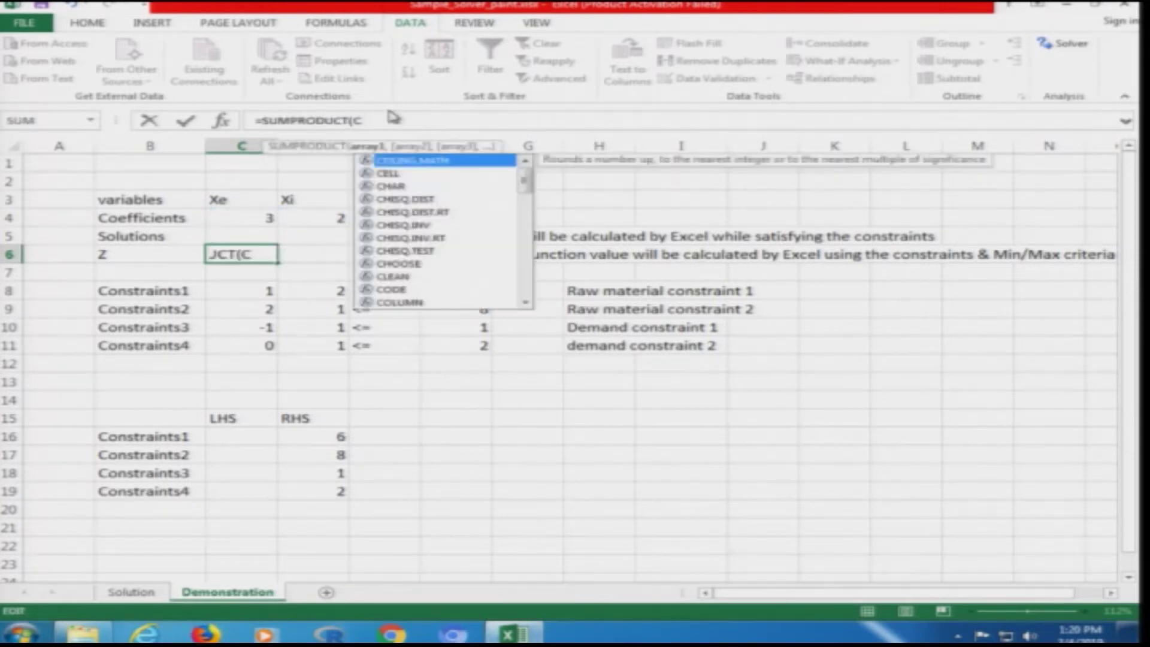
text(4:d)
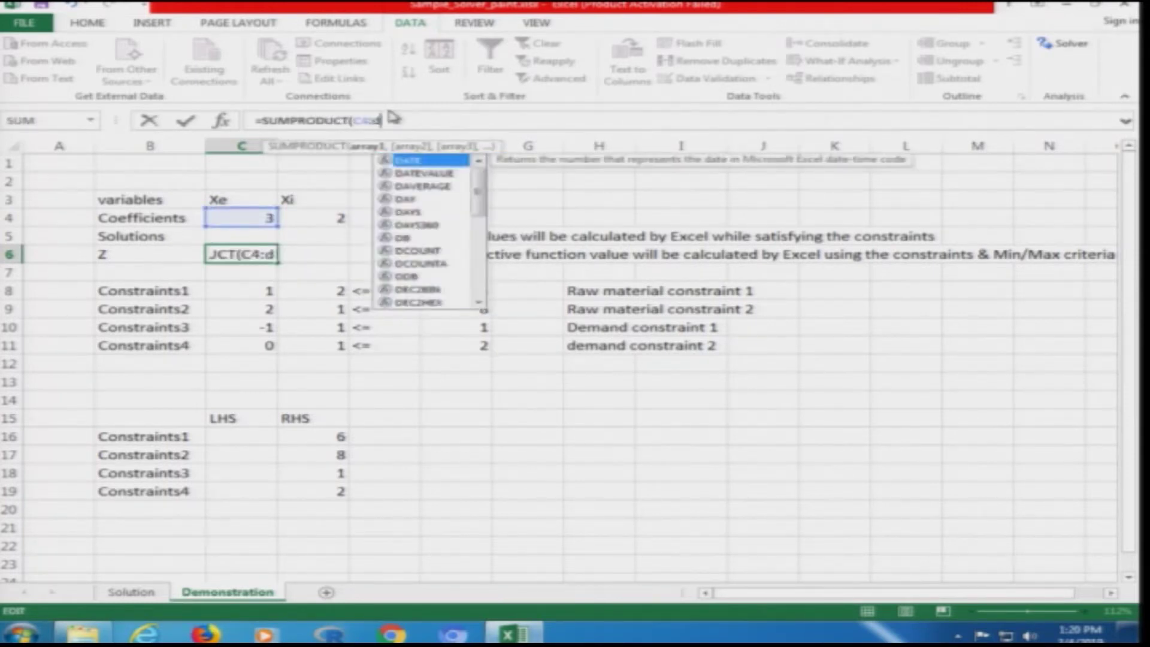
text(4, c)
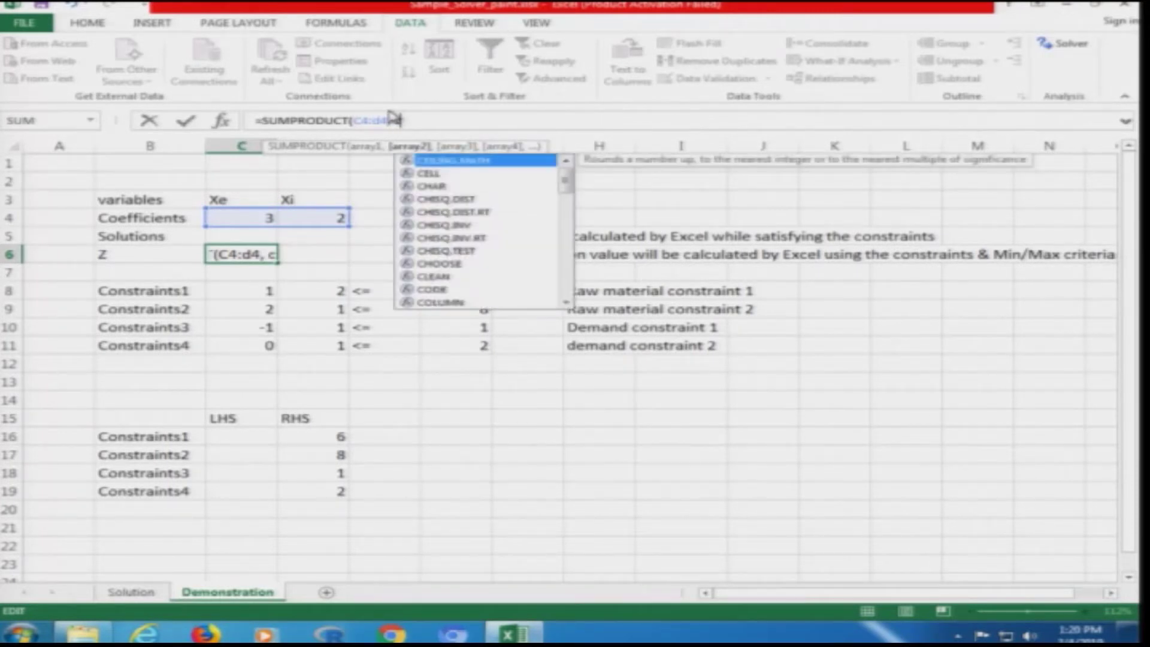
text(5:d)
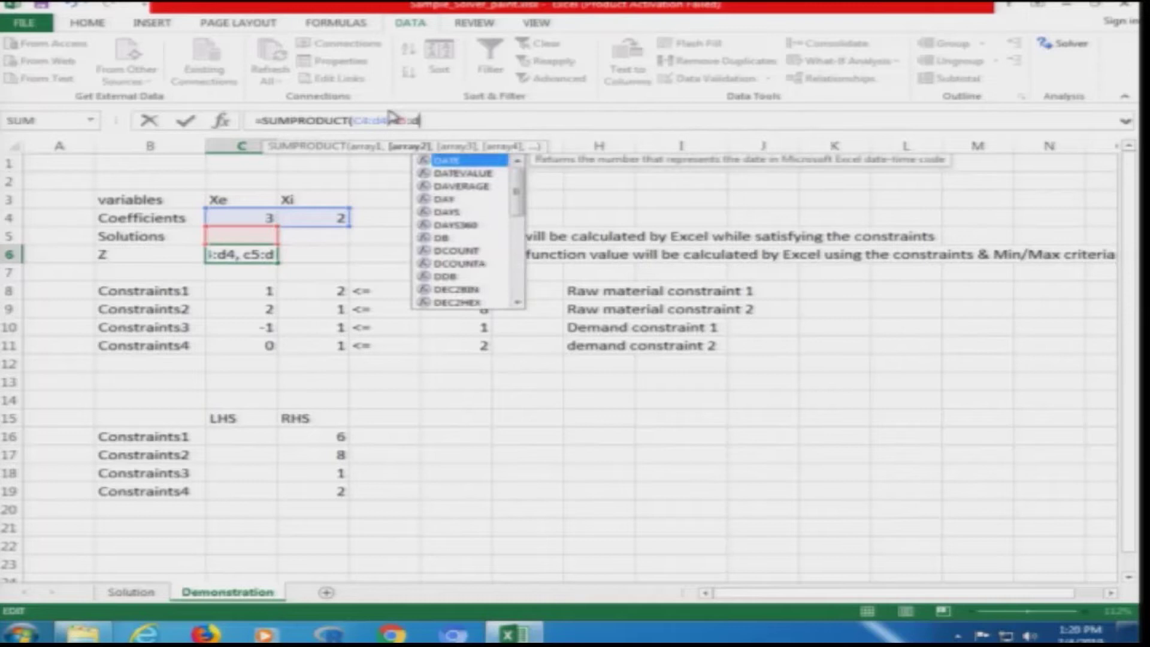
text(5))
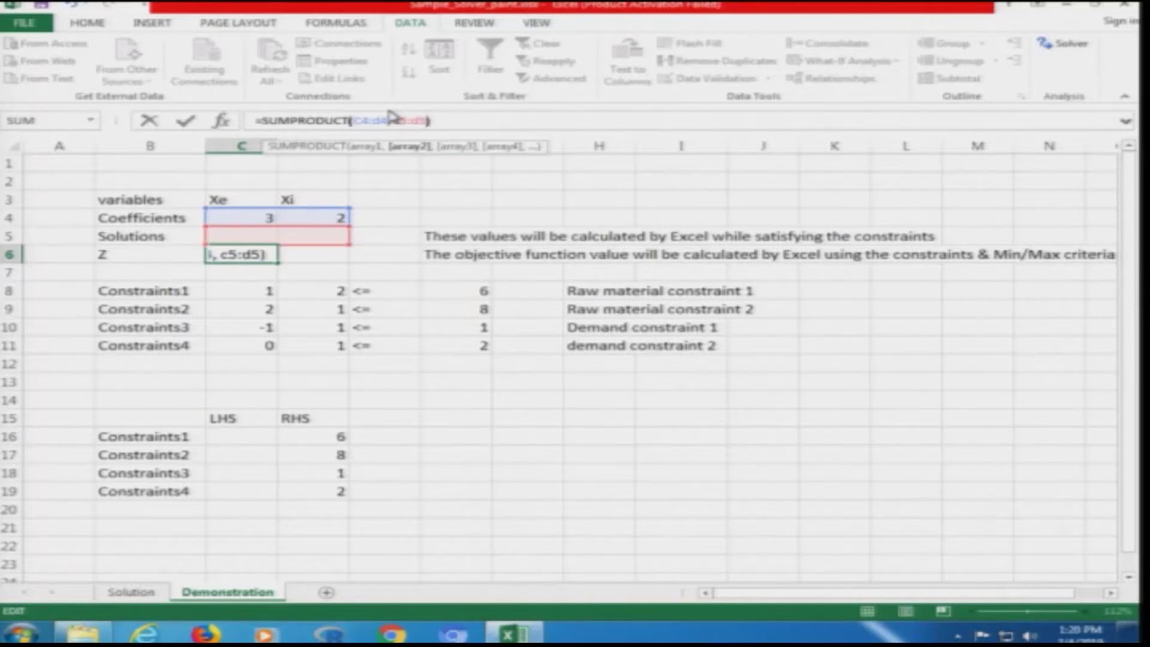
key(Return)
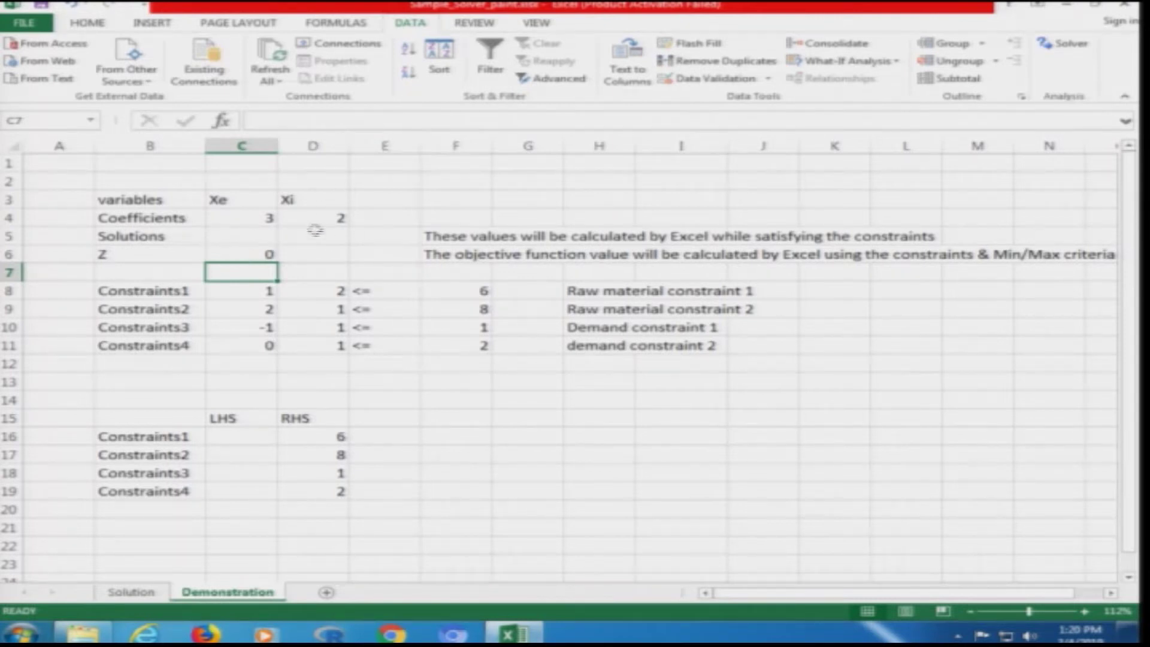
- Check the Z cell C6 and the solution cell C5 on the Demonstration sheet, and return to the Solution sheet for comparison
click(245, 250)
click(249, 237)
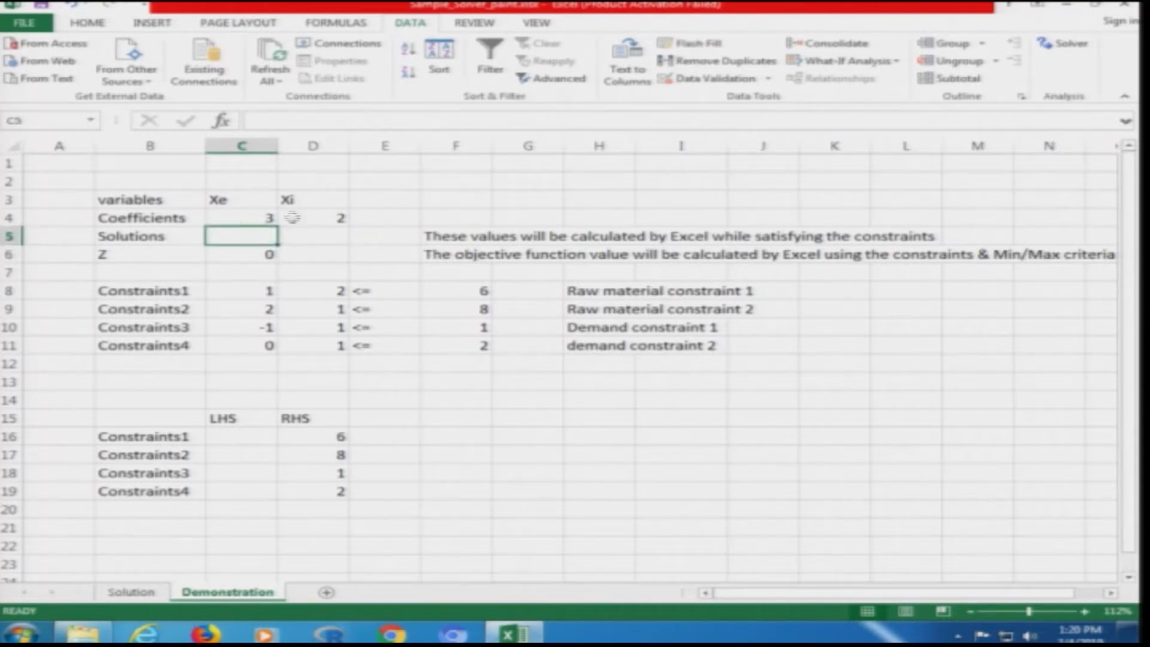
click(245, 255)
click(131, 592)
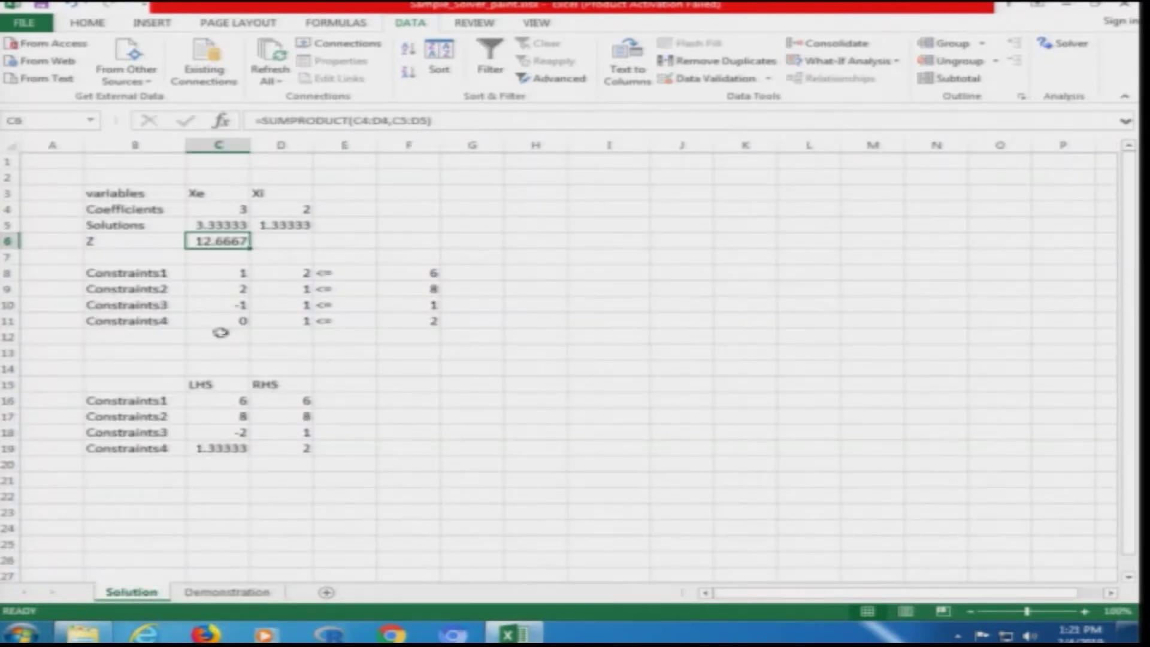
- Examine the left-hand-side formulas for the four constraints in C16 to C19 on the Solution sheet
click(232, 400)
click(231, 415)
click(227, 434)
click(225, 449)
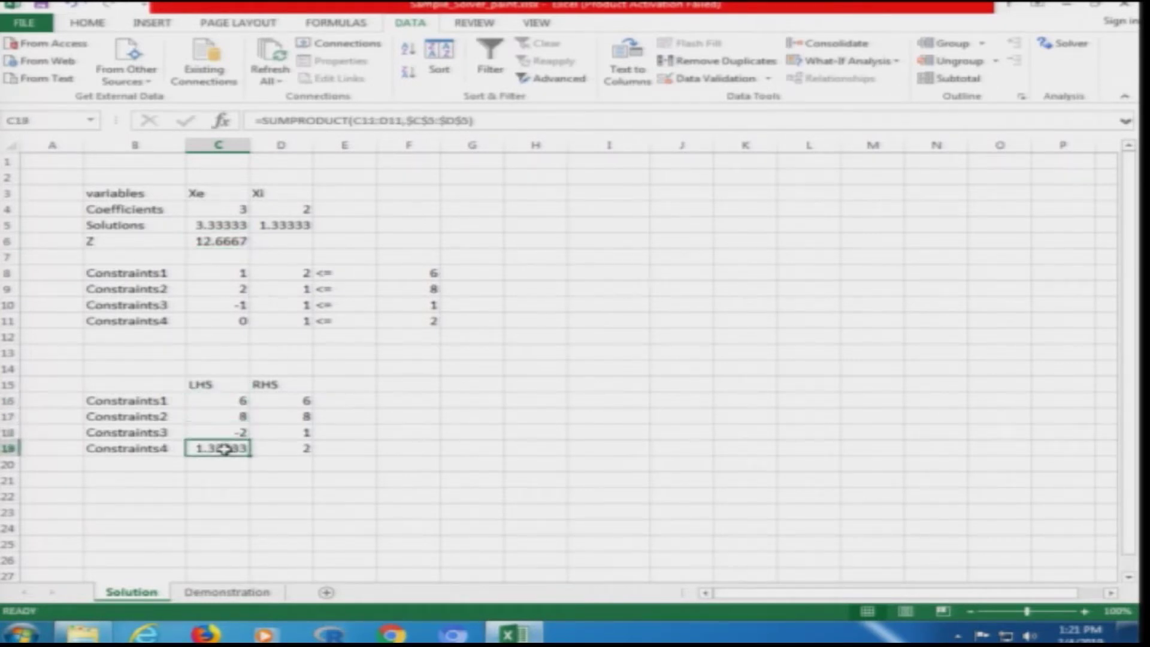
click(227, 401)
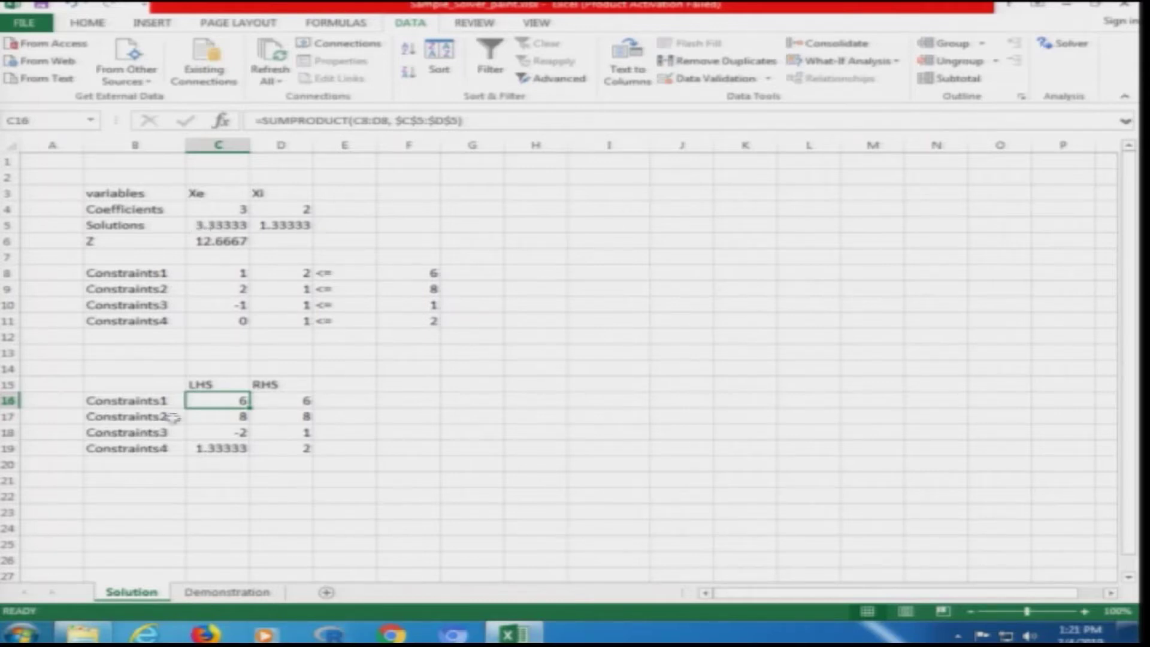
- Enter the Constraints1 left-hand-side formula =SUMPRODUCT(C8:D8, $C$5:$D$5) in cell C16 of the Demonstration sheet
click(225, 592)
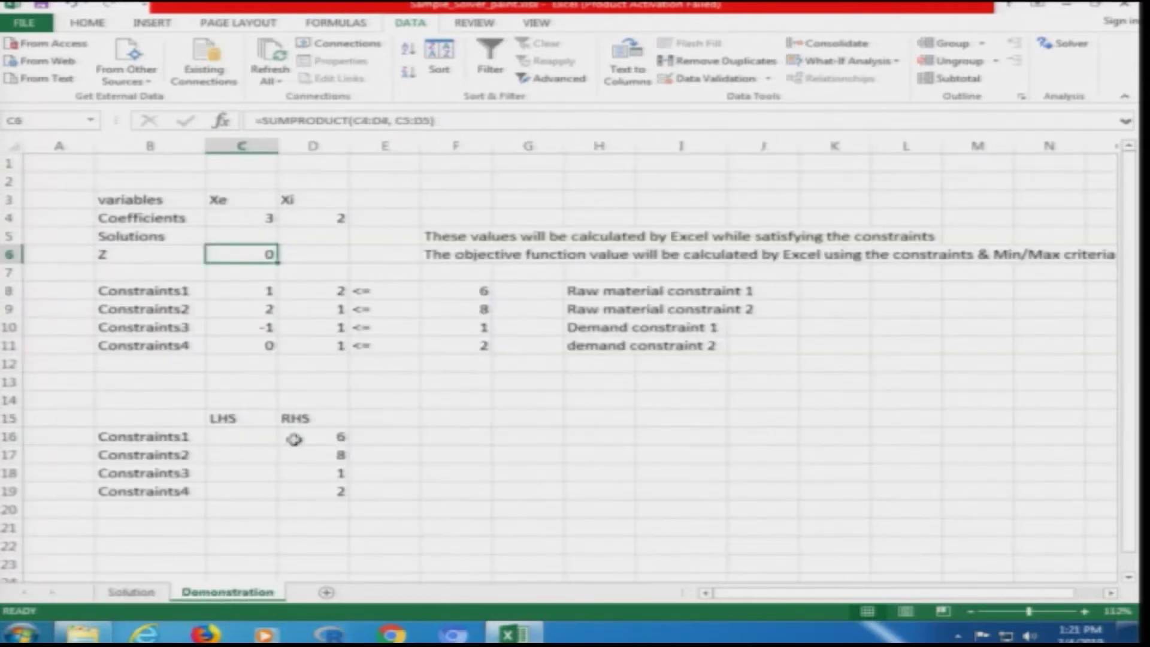
click(259, 438)
text(=sum)
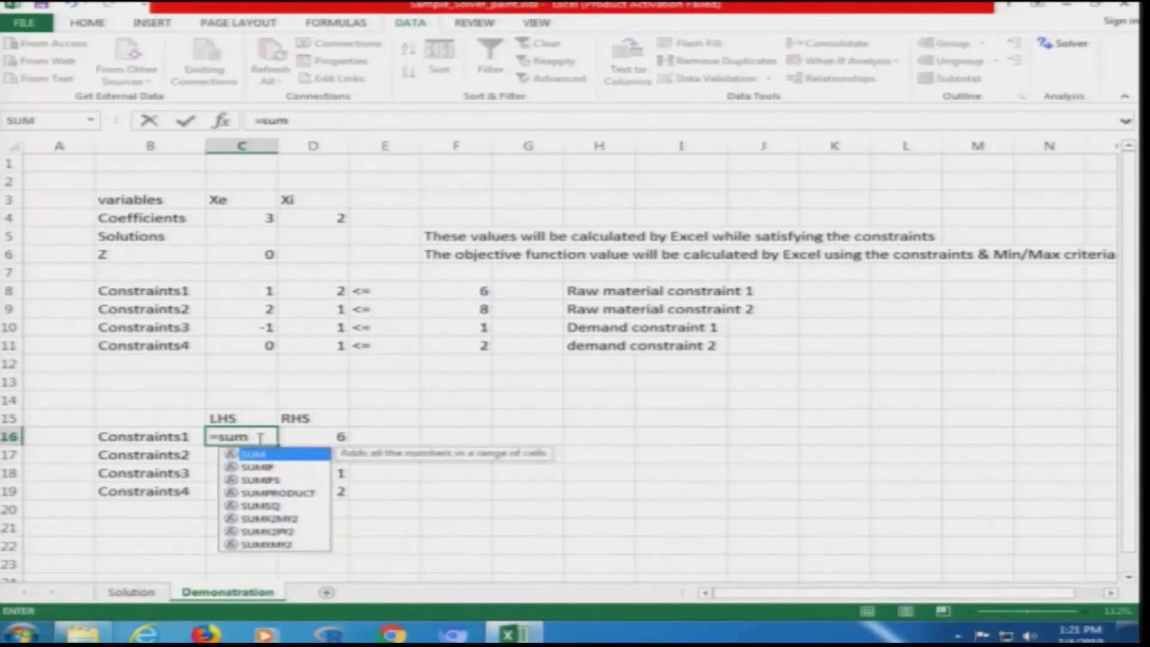
text(product)
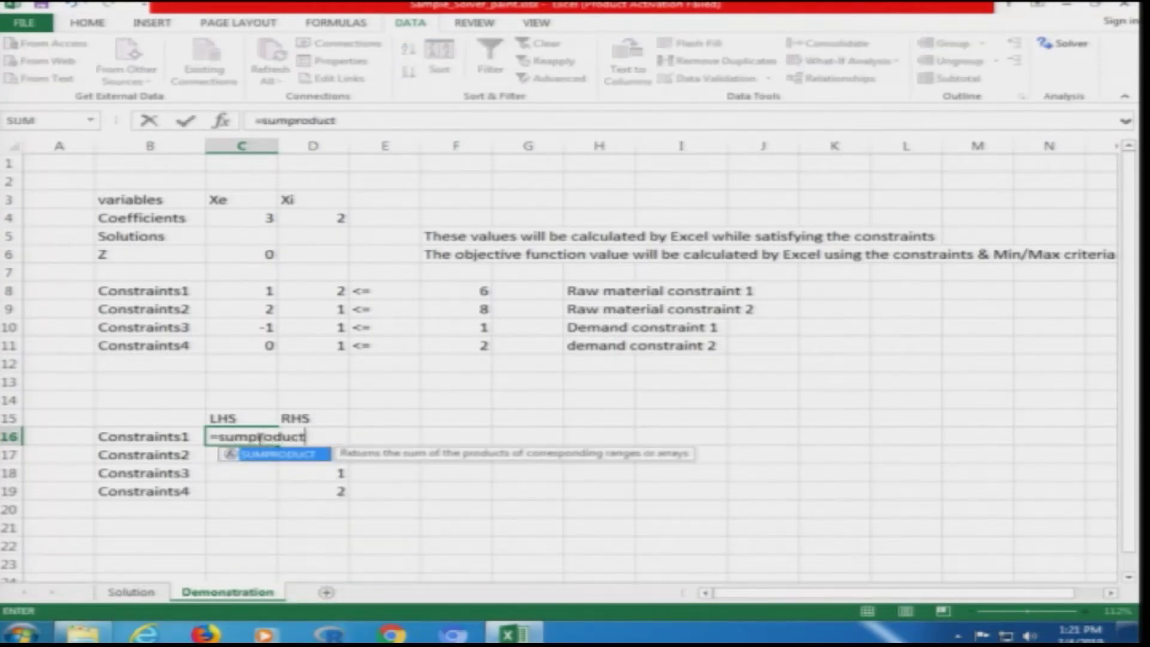
text(()
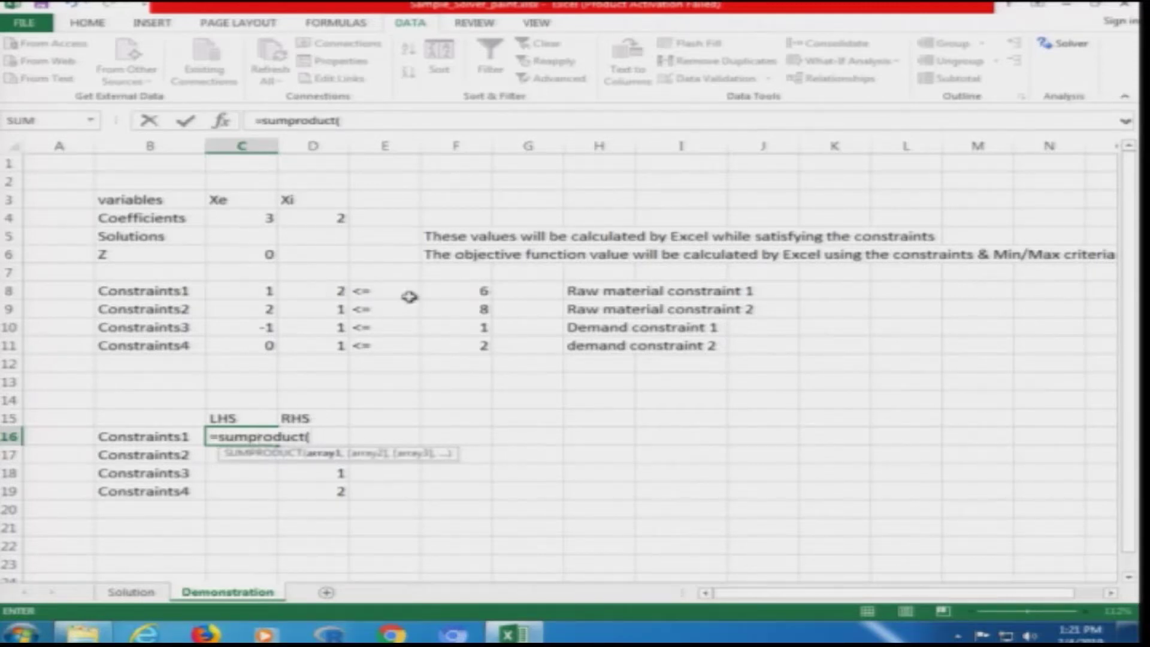
text(c)
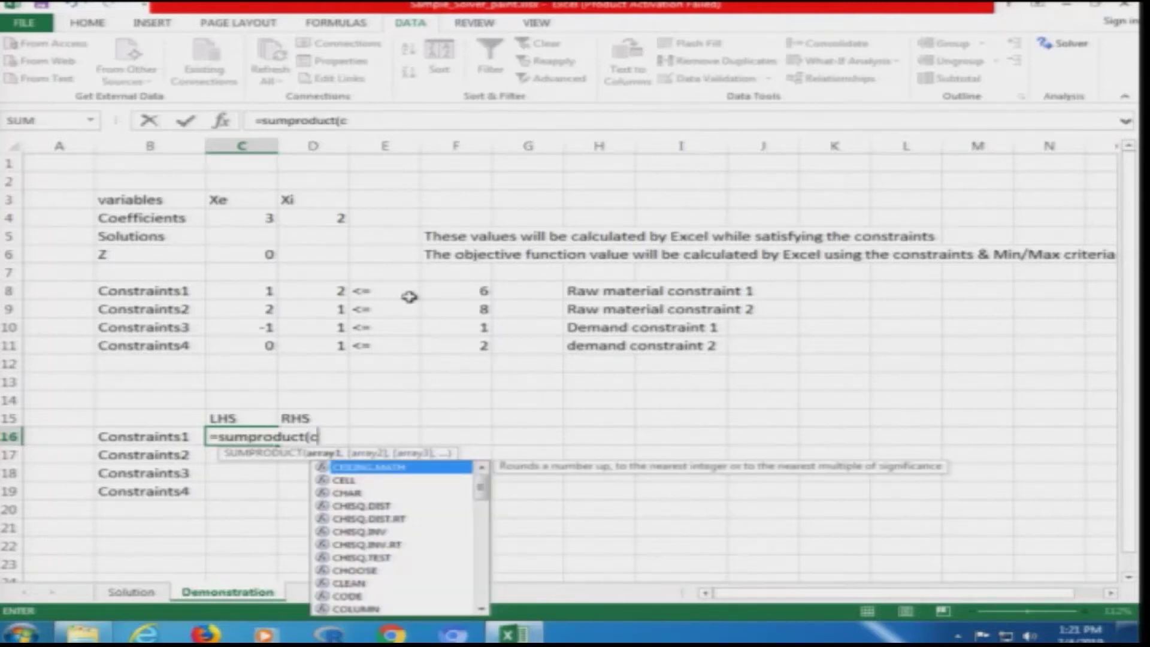
text(8:d)
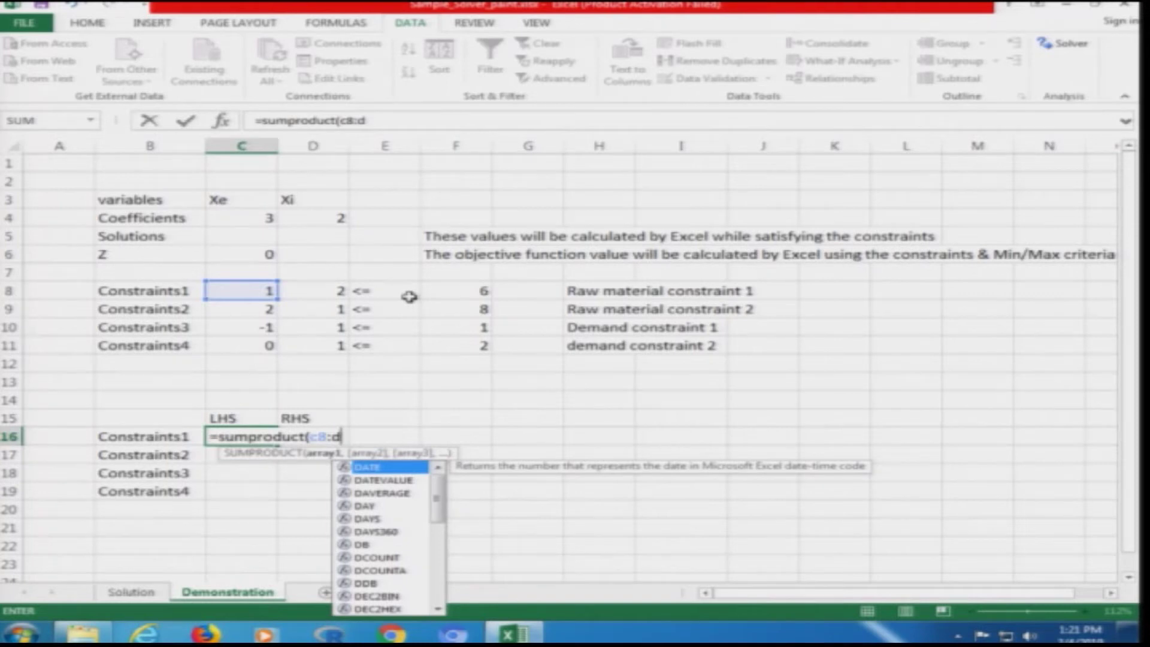
text(8)
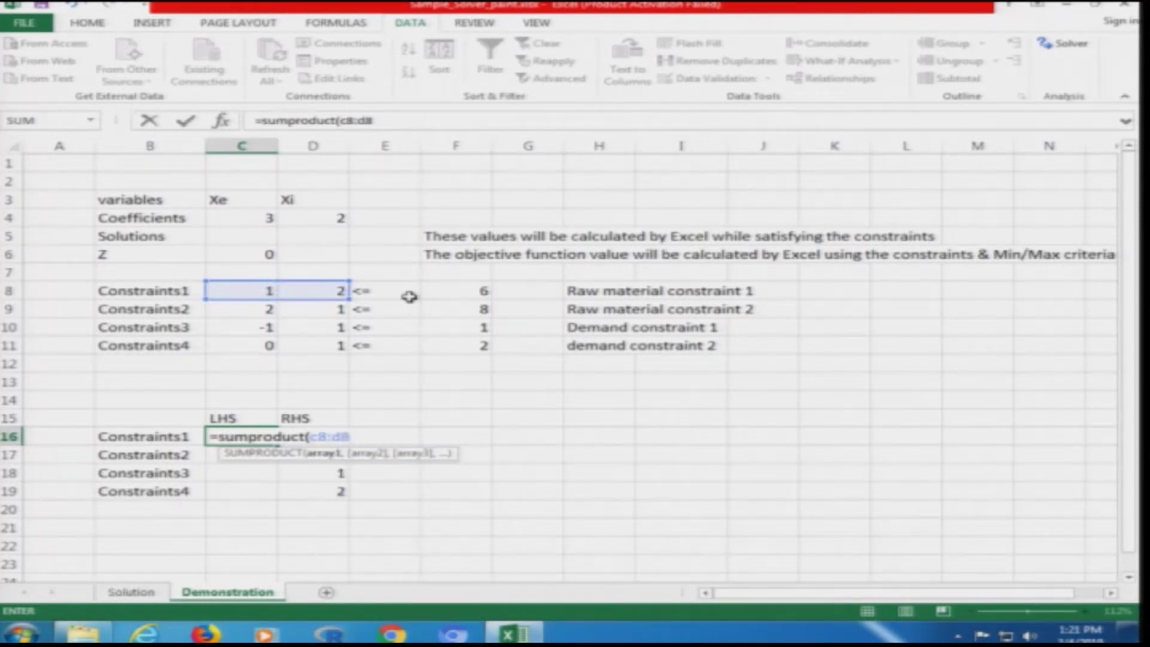
text(,)
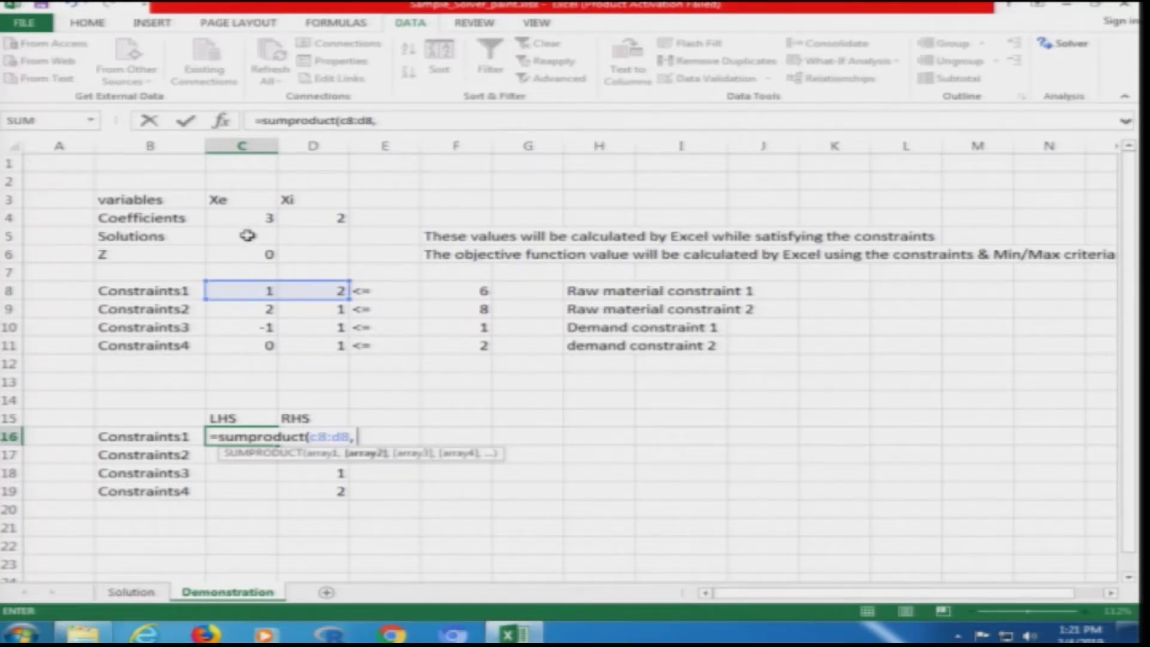
text($C$)
text(5)
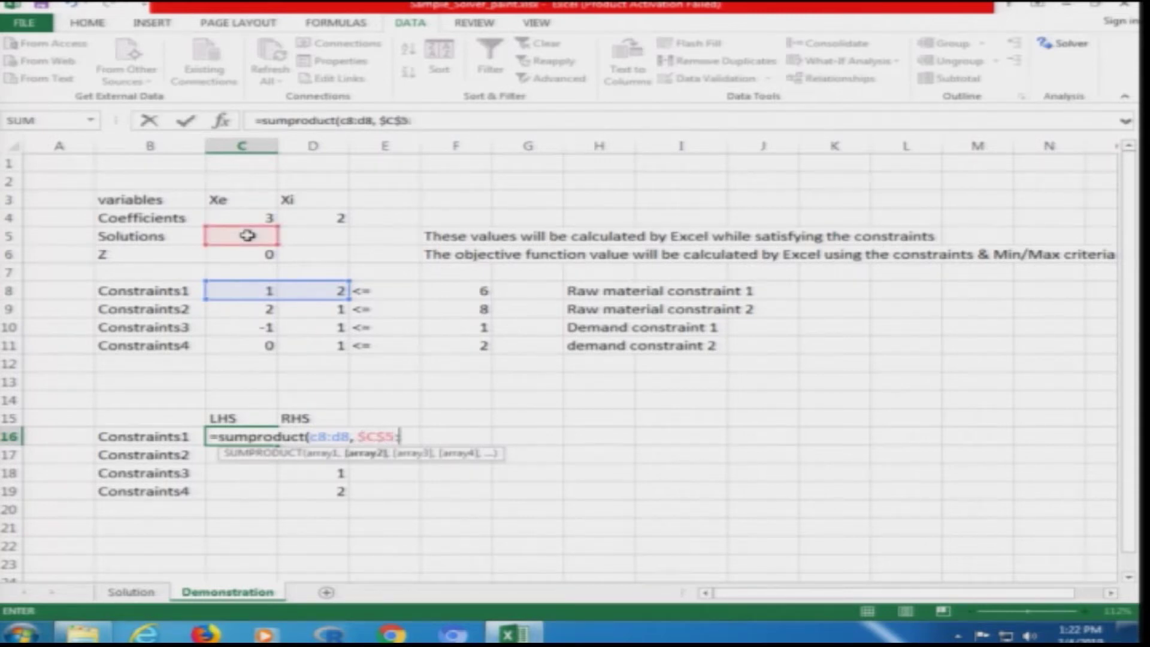
text(:$D$5)
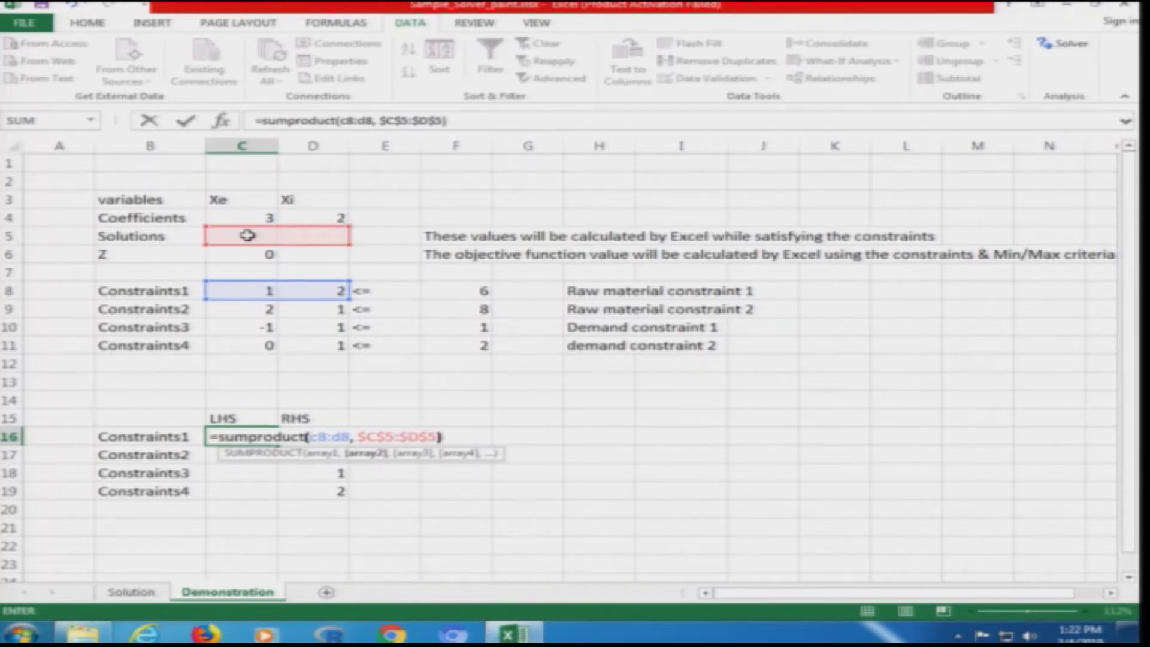
text())
key(Return)
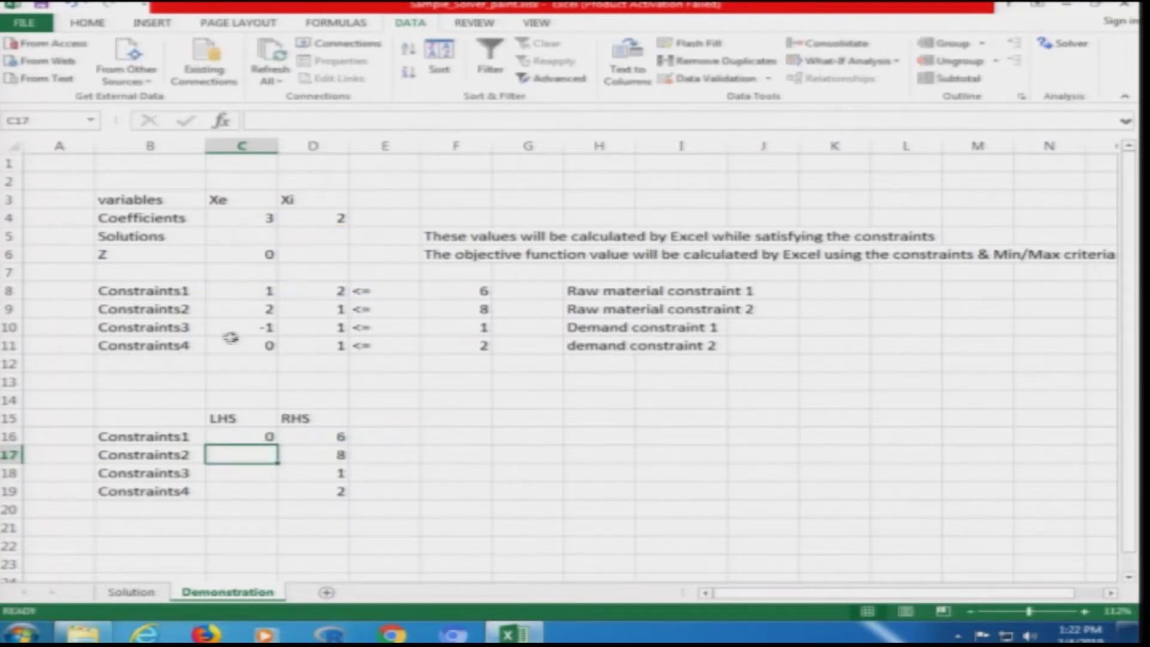
- Review the Constraints1 formula in C16 of the Demonstration sheet and the ranges it references
click(257, 438)
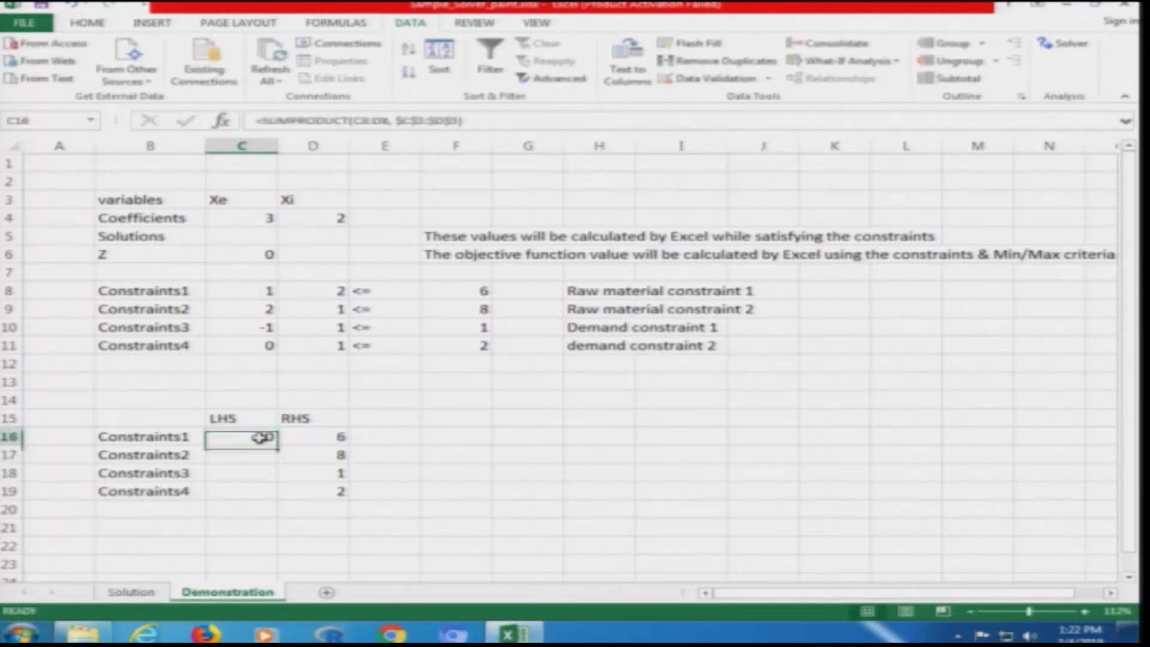
click(355, 122)
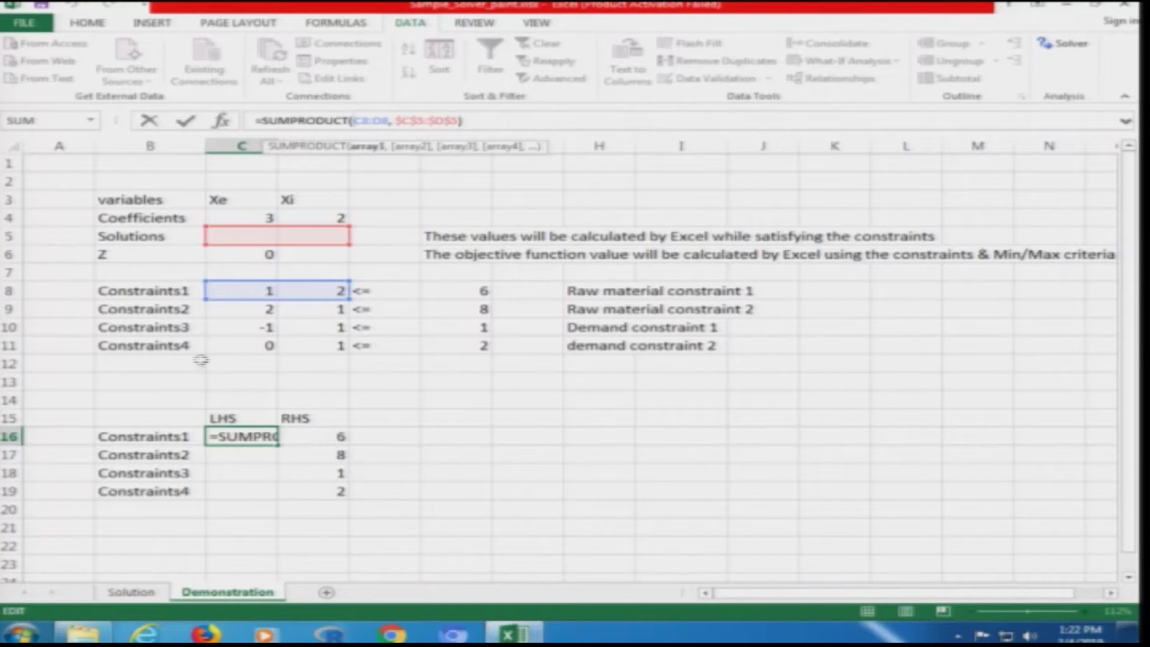
click(188, 122)
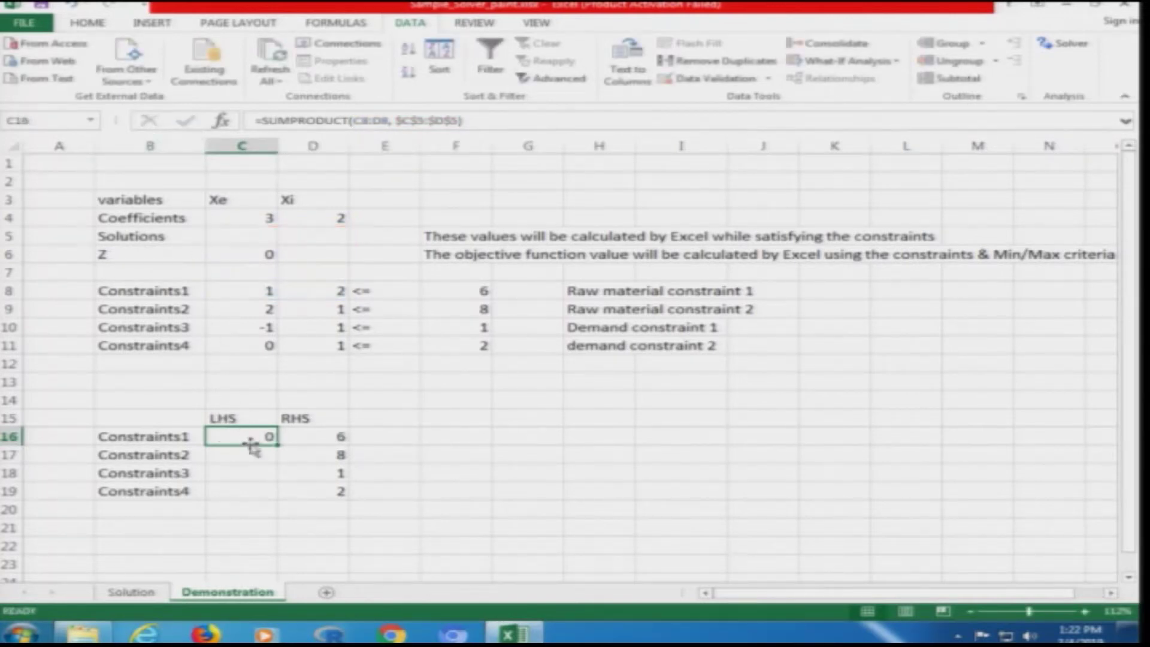
- Inspect the Constraints2 left-hand-side formula in C17 of the Solution sheet and its referenced ranges, leaving it unedited
click(139, 591)
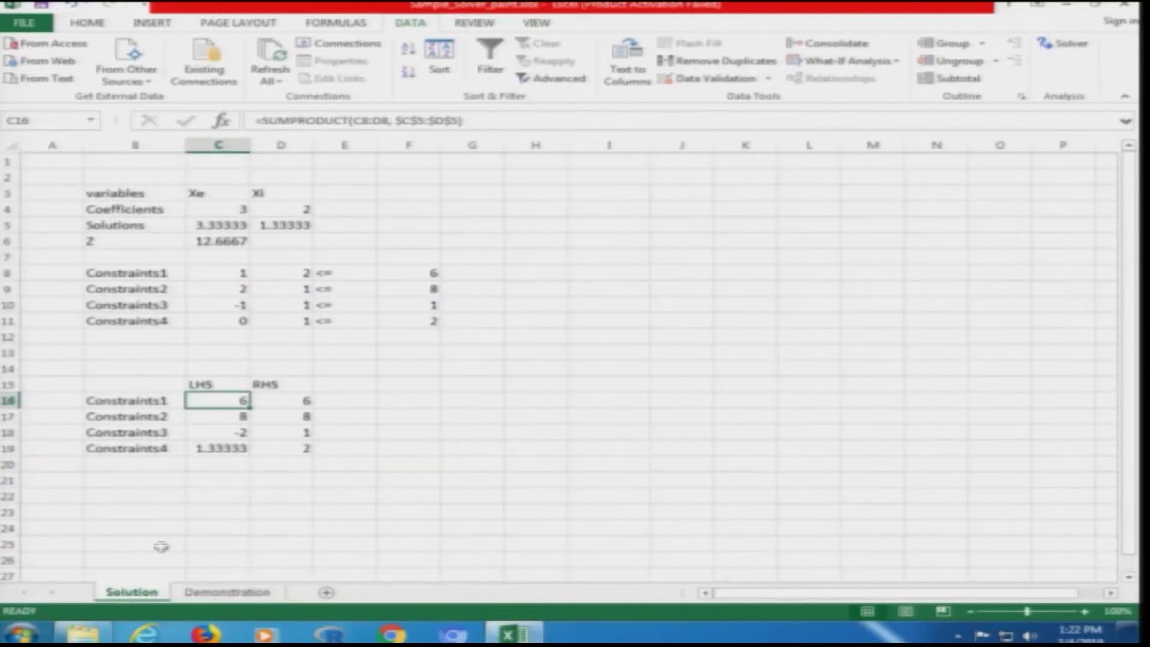
click(236, 417)
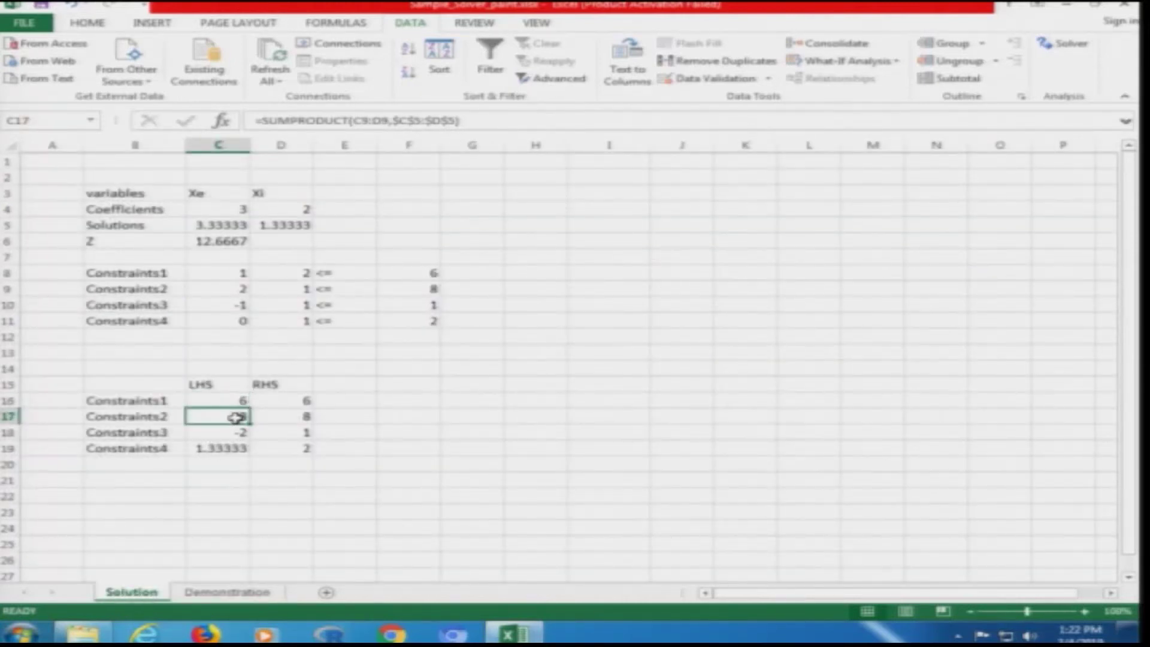
double_click(237, 418)
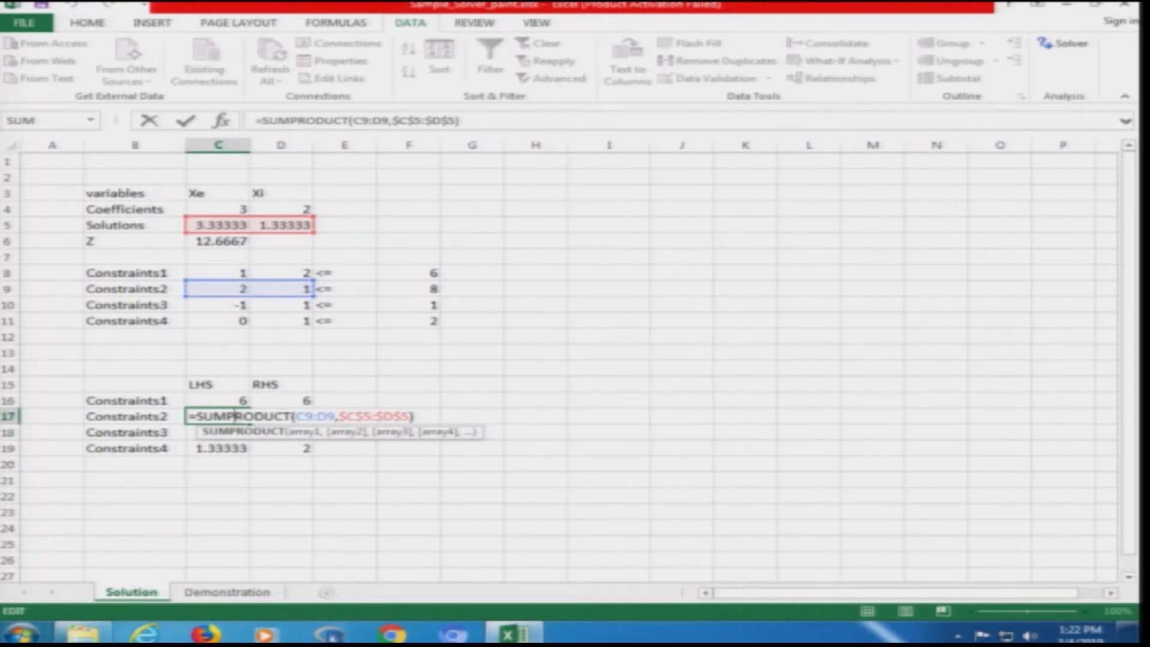
key(Escape)
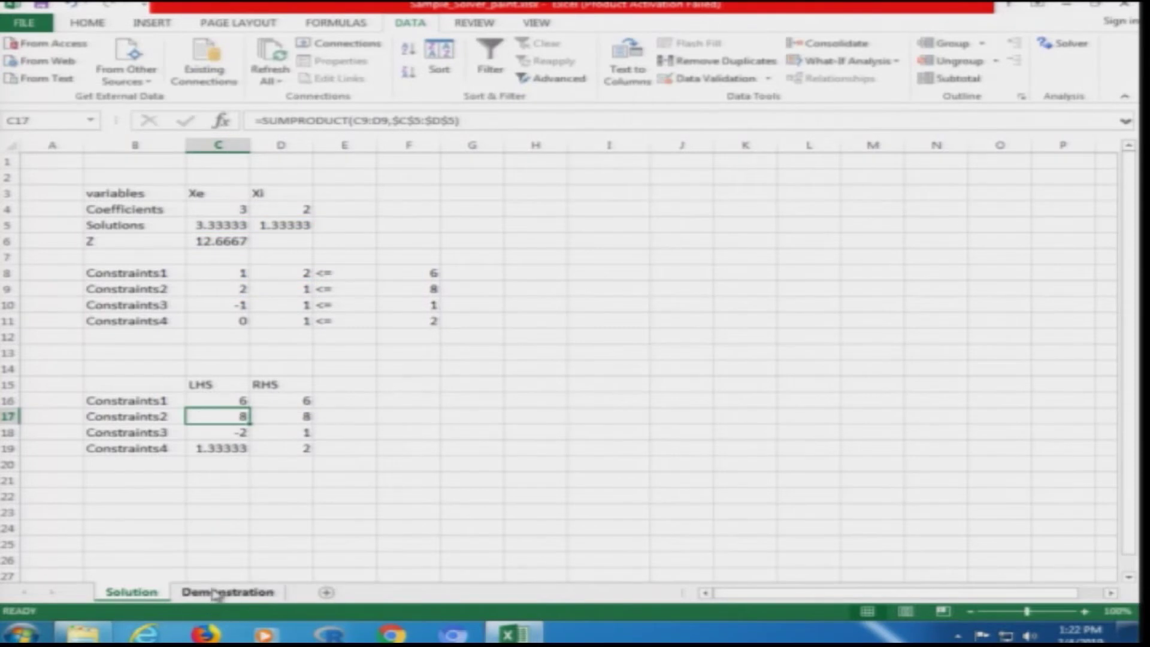
- Enter the Constraints2 left-hand-side formula =SUMPRODUCT(C9:D9, $C$5:$D$5) in cell C17 of the Demonstration sheet
click(223, 591)
click(264, 452)
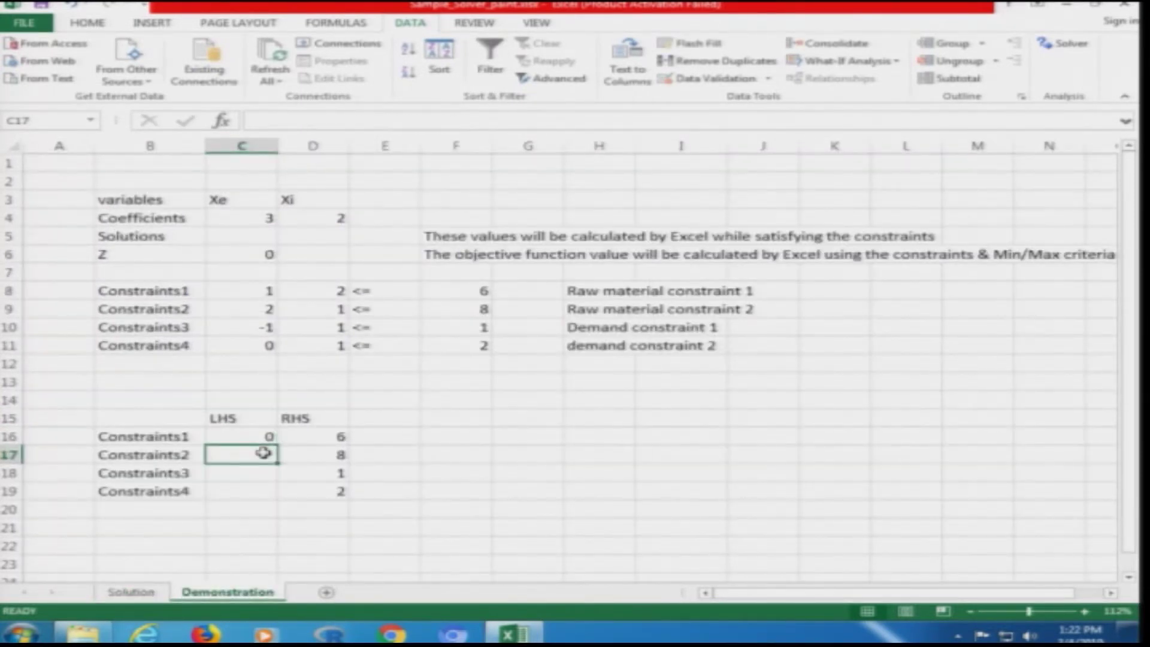
text(=sum)
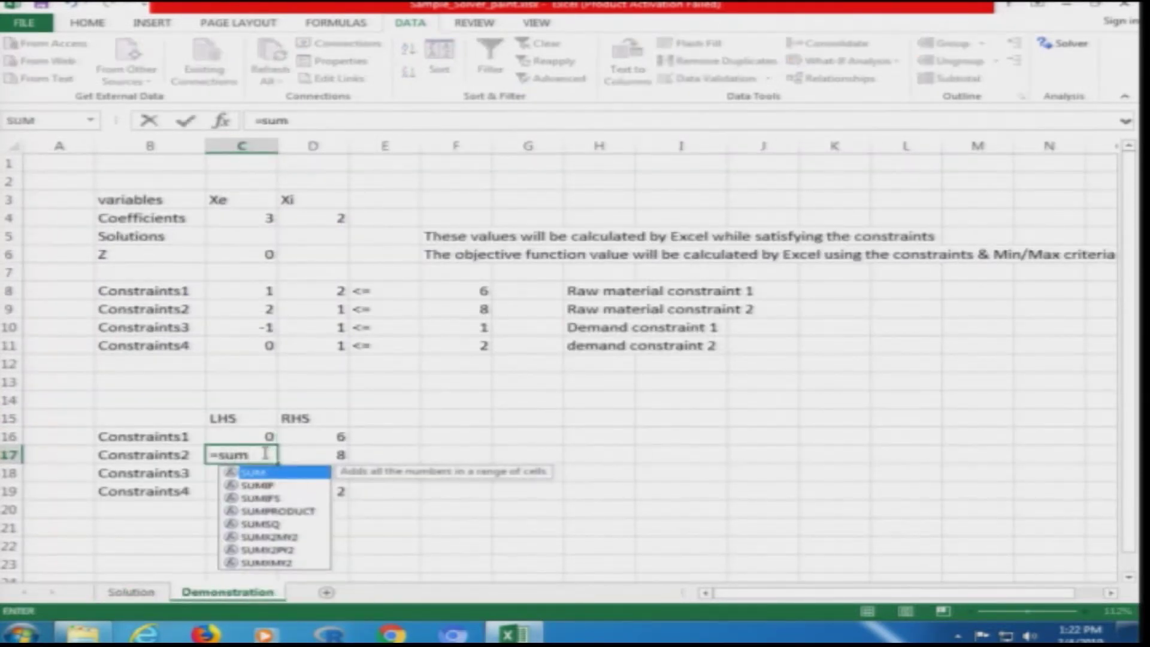
text(product?)
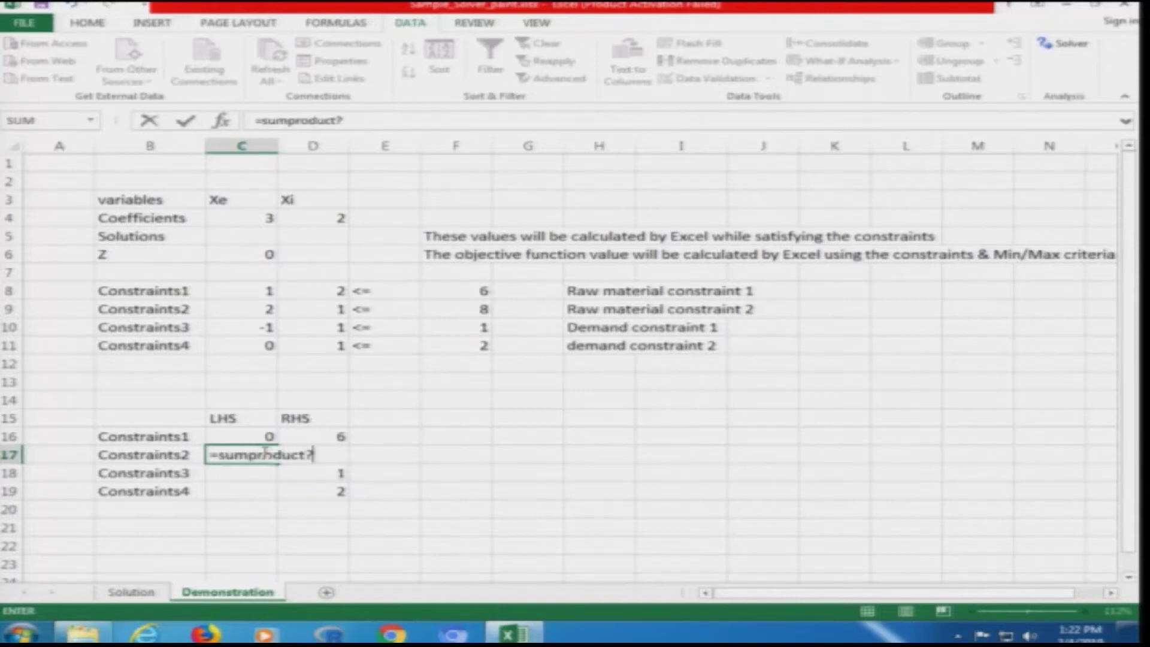
key(BackSpace)
text(()
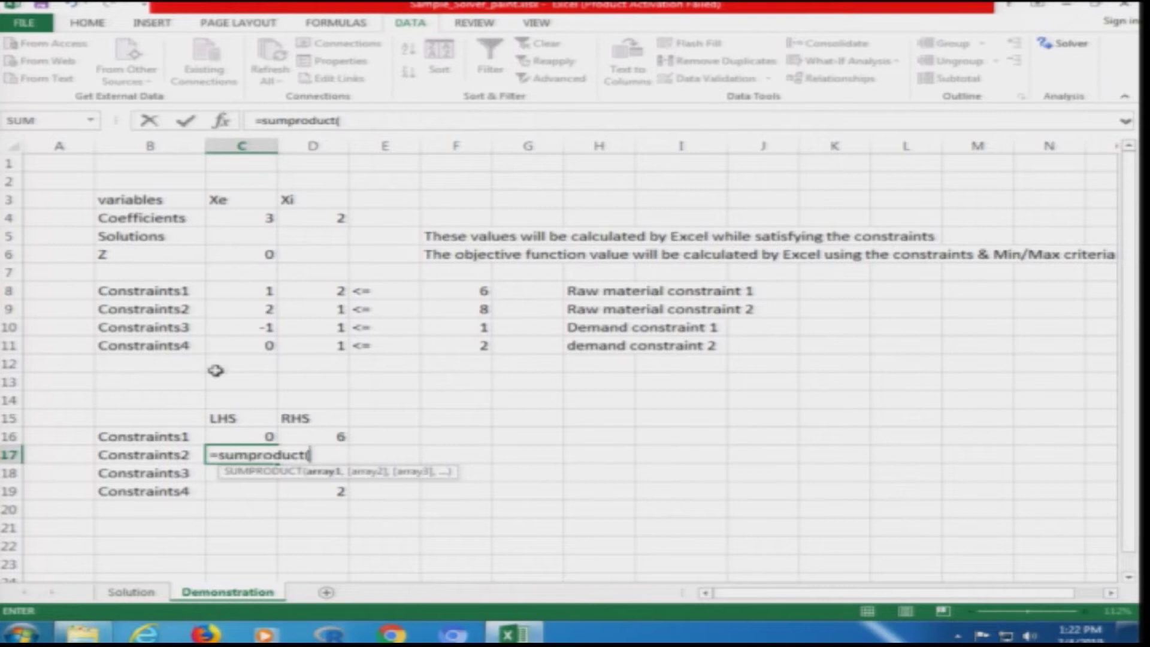
text(c9)
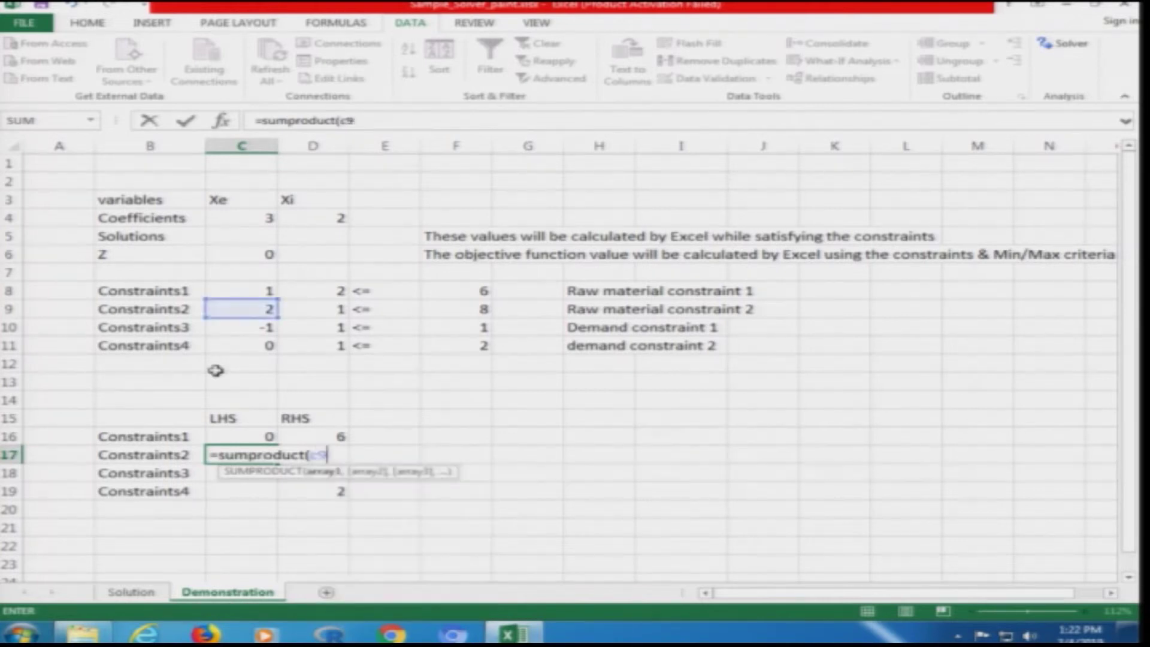
text(:d)
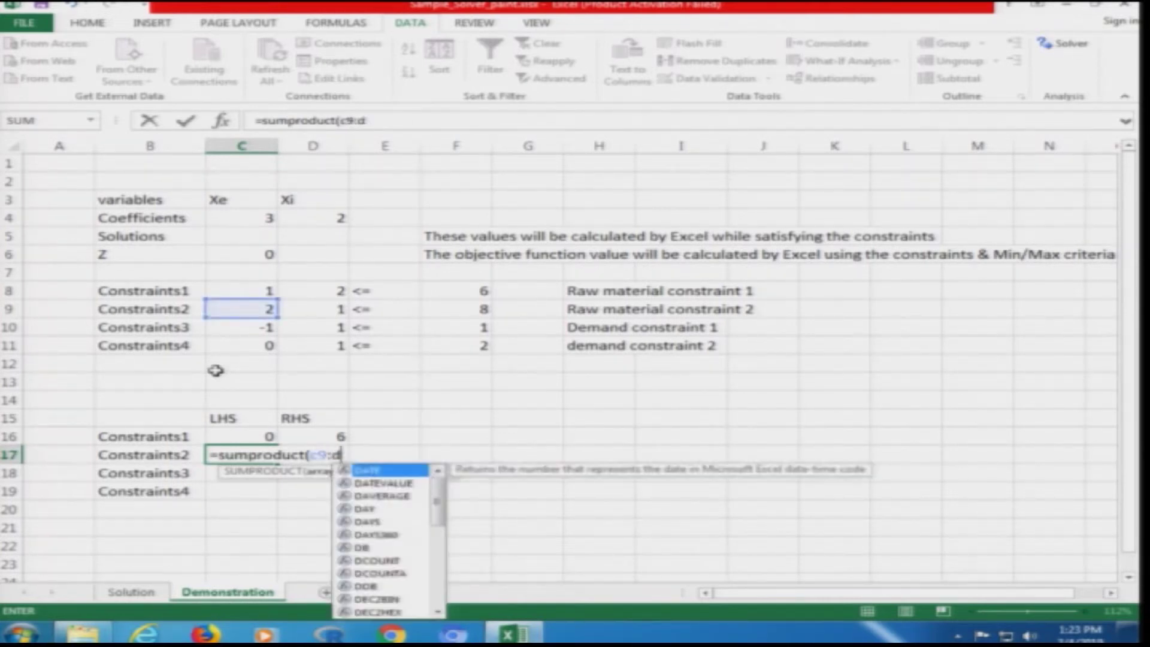
text(9)
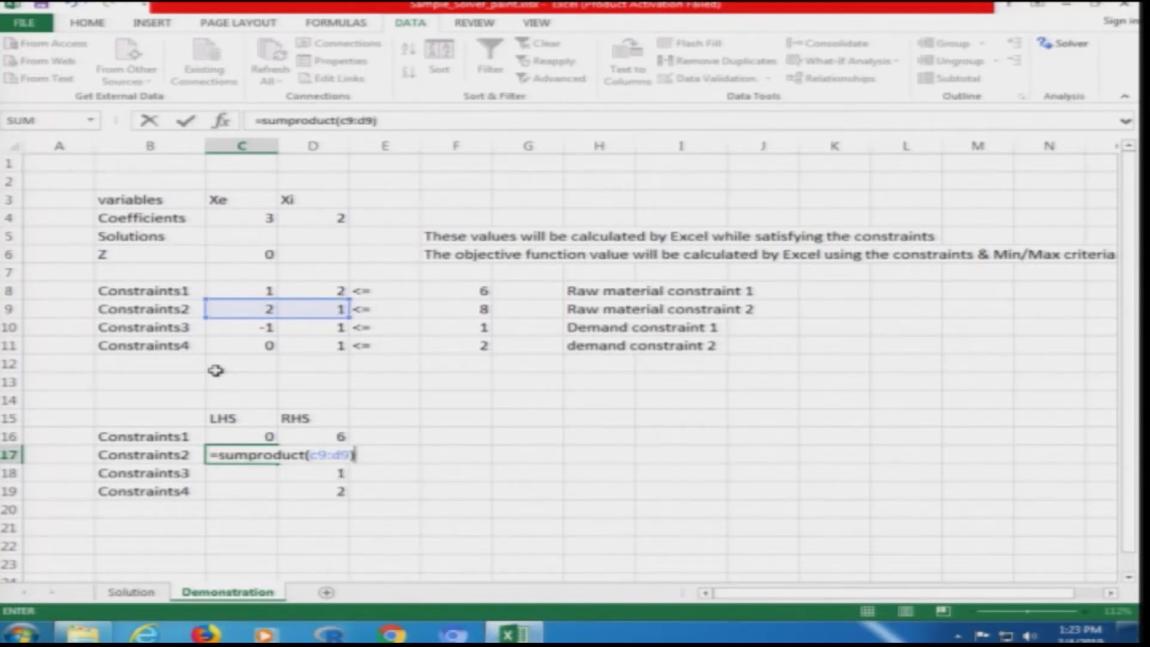
key(BackSpace)
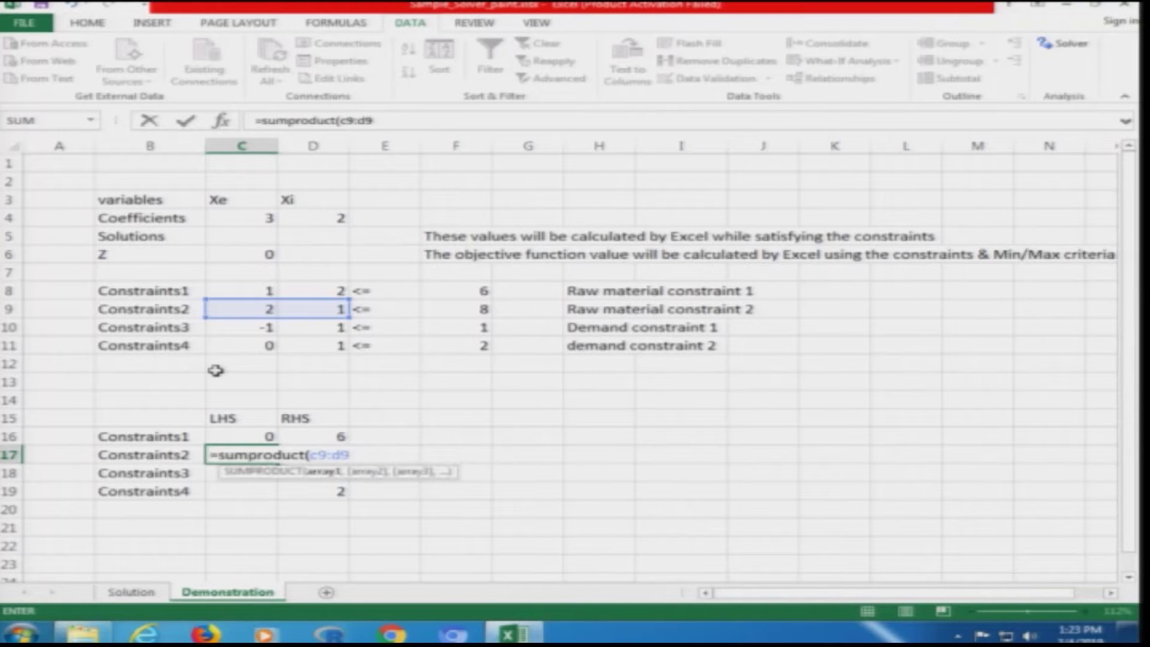
text(,)
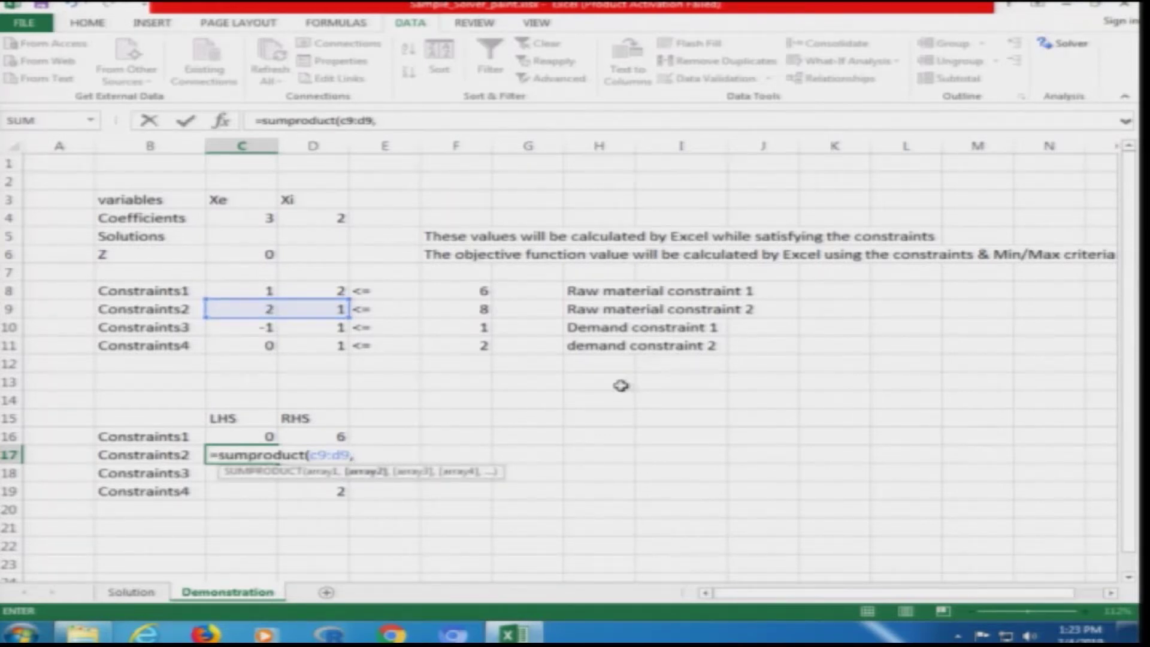
text( $C$5)
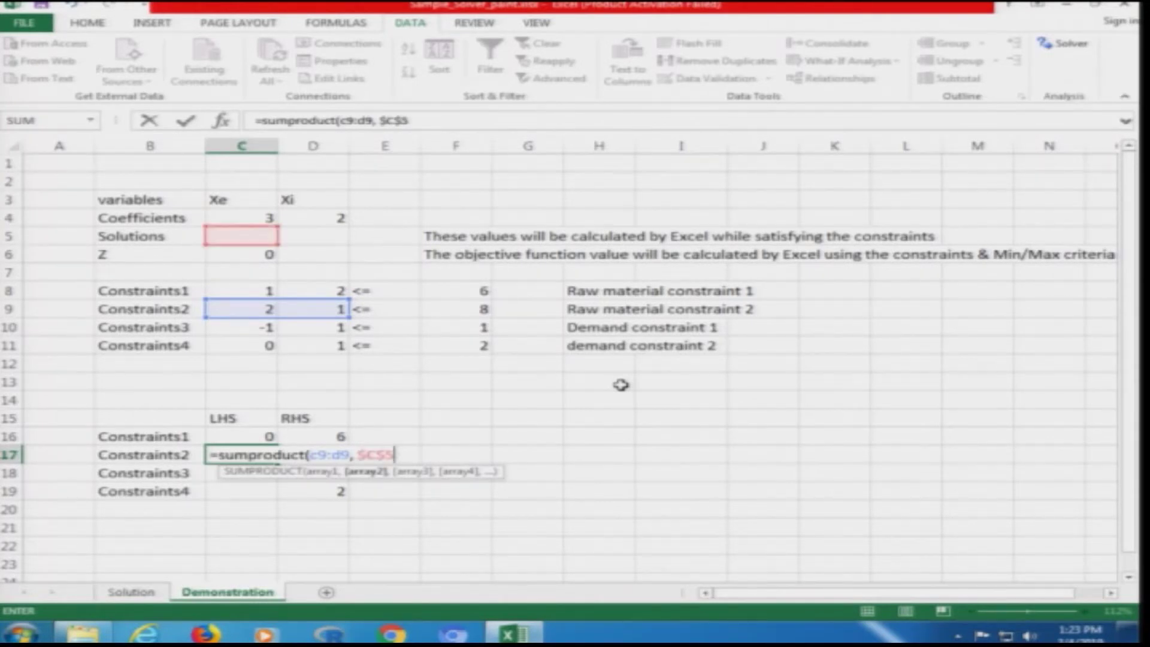
text(:$D$)
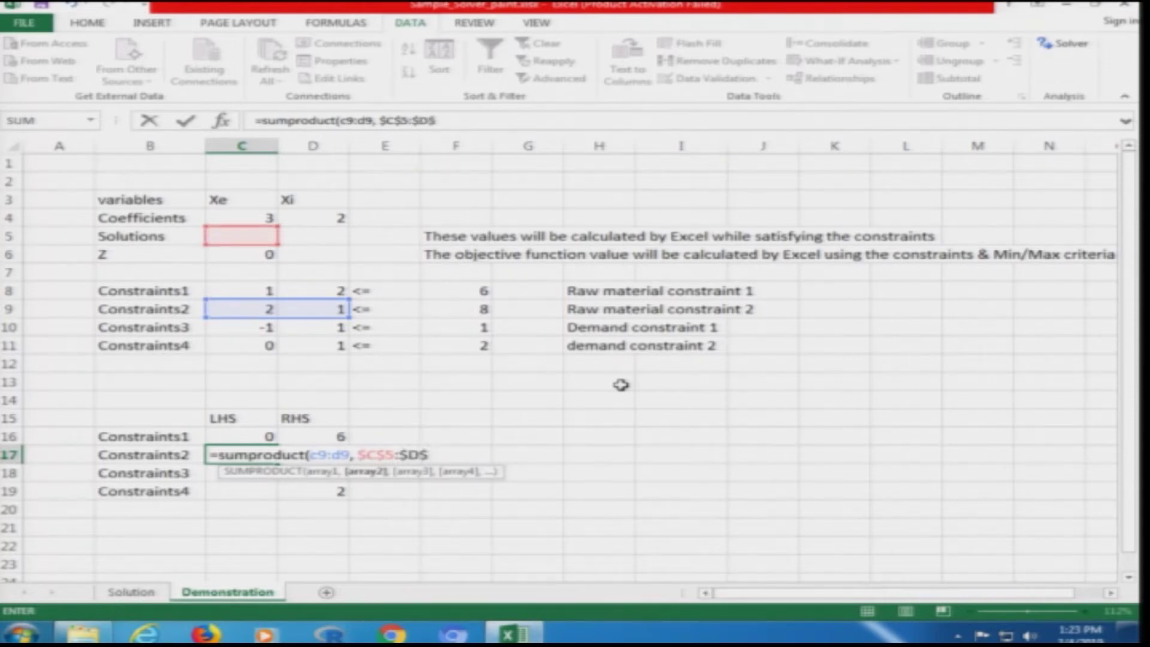
text(5)
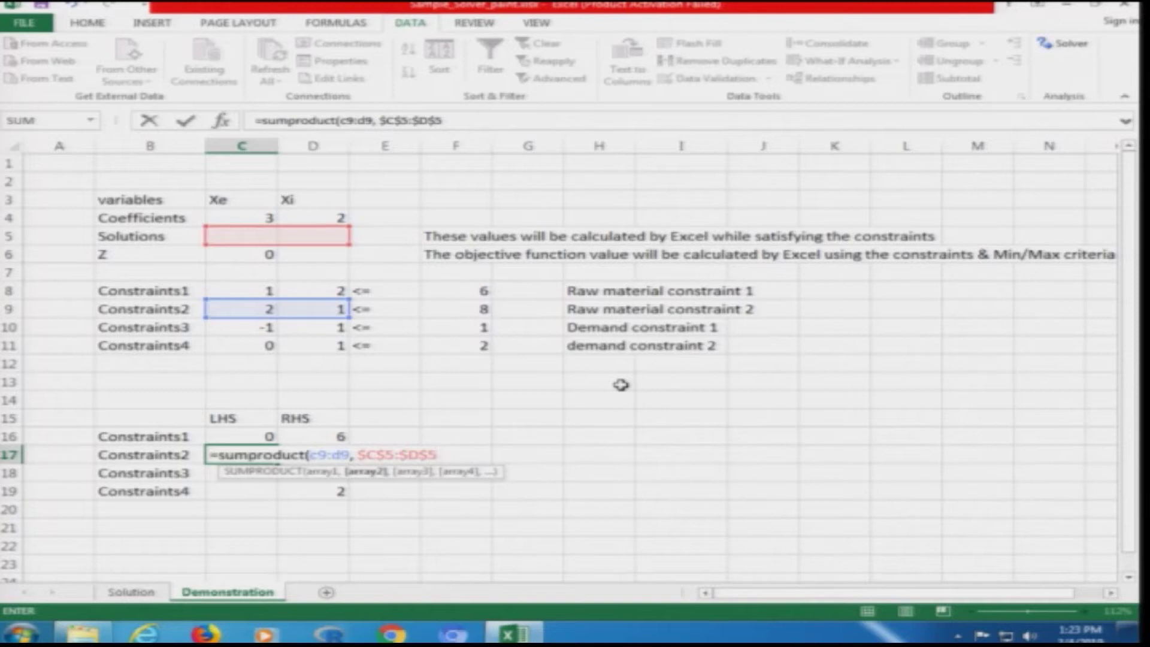
text())
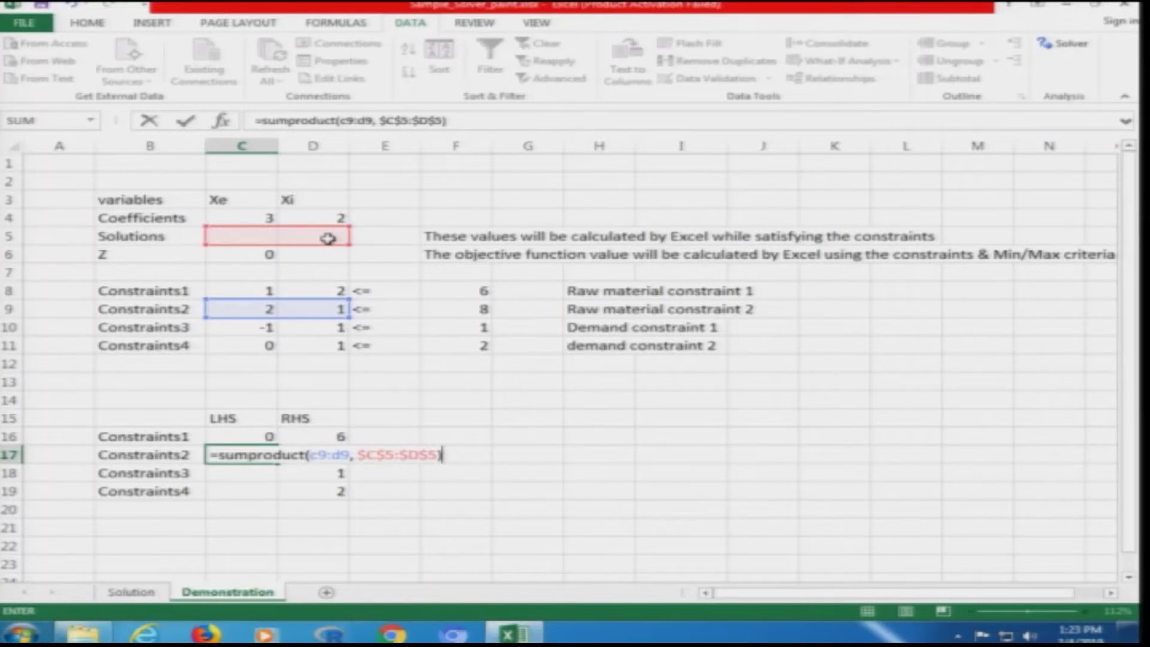
key(Return)
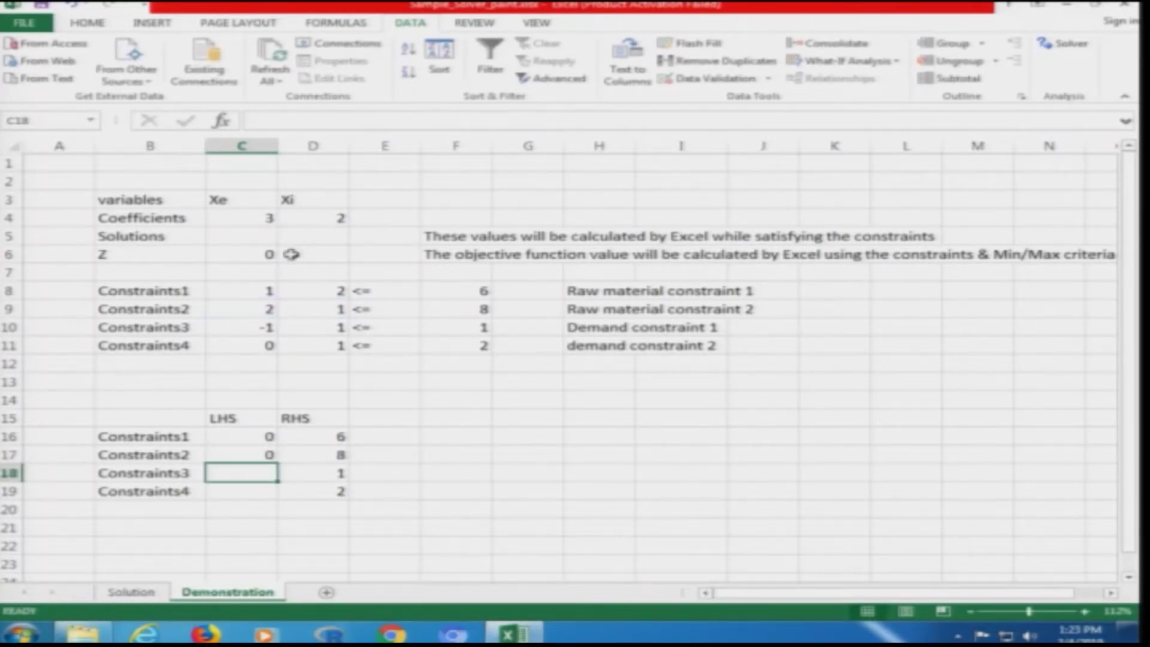
- Inspect the Constraints3 left-hand-side formula in C18 of the Solution sheet and its referenced ranges, leaving it unedited
click(133, 591)
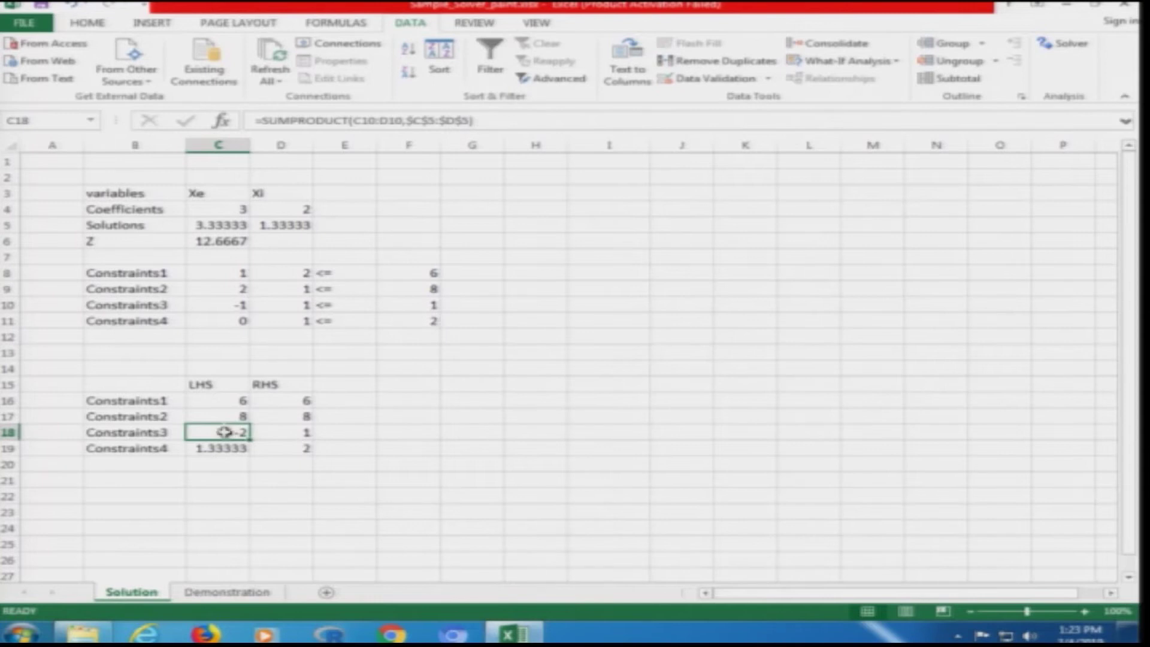
click(356, 121)
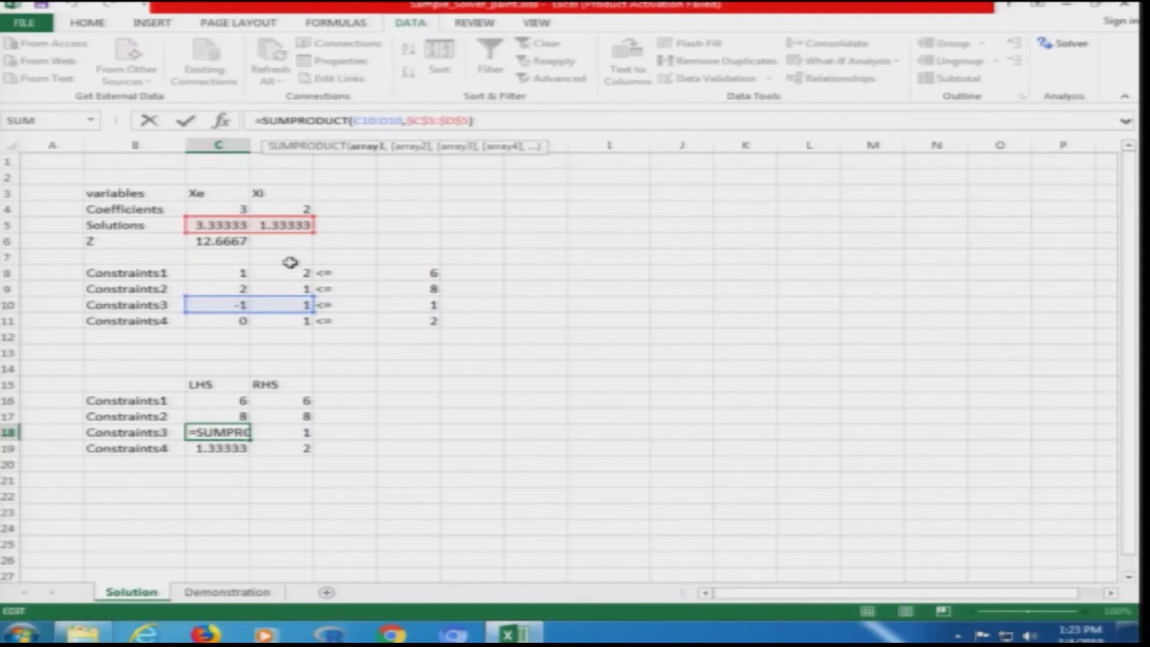
key(Escape)
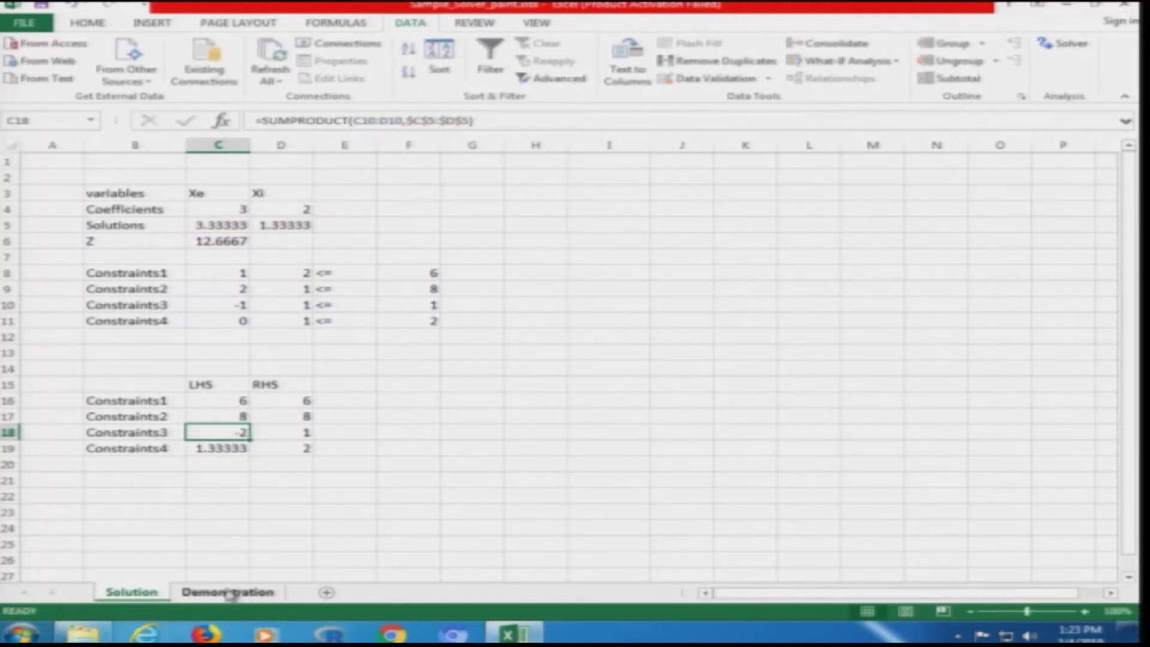
- Enter the Constraints3 left-hand-side formula =SUMPRODUCT(C10:D10, $C$5:$D$5) in cell C18 of the Demonstration sheet
click(235, 592)
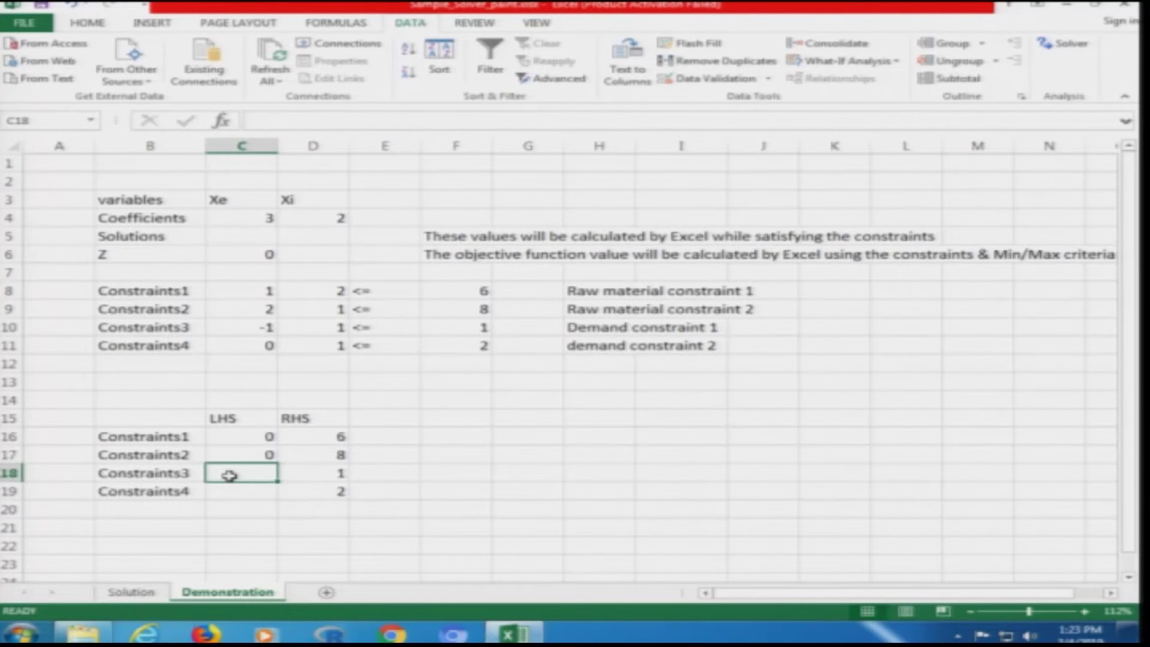
text(=sump)
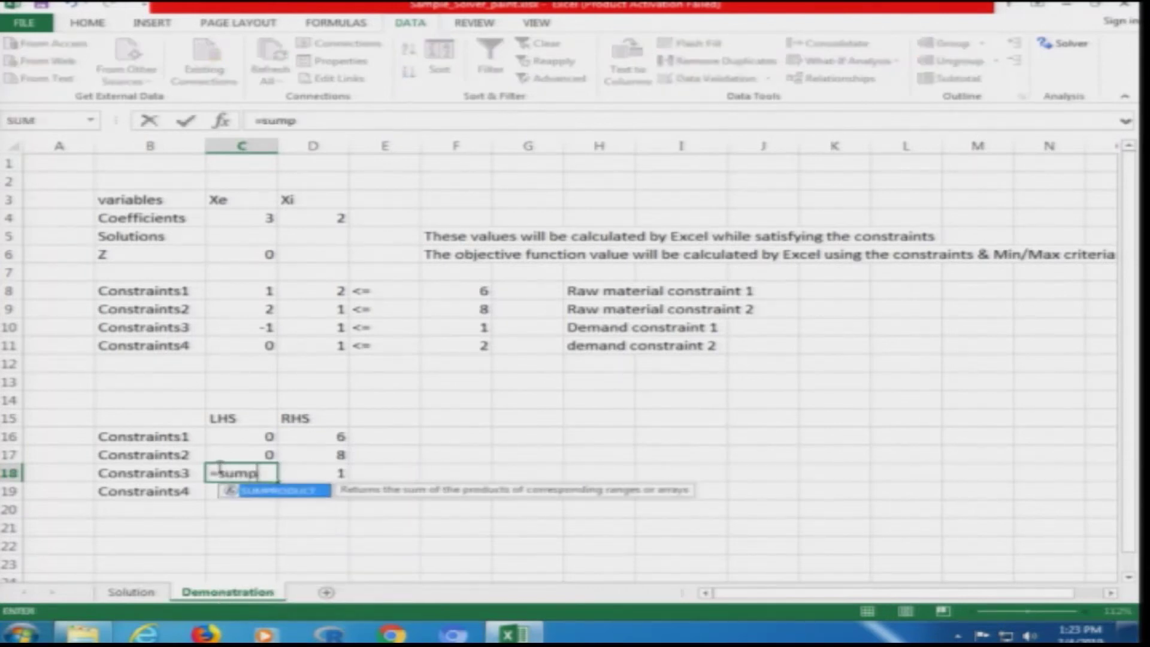
text(roduct()
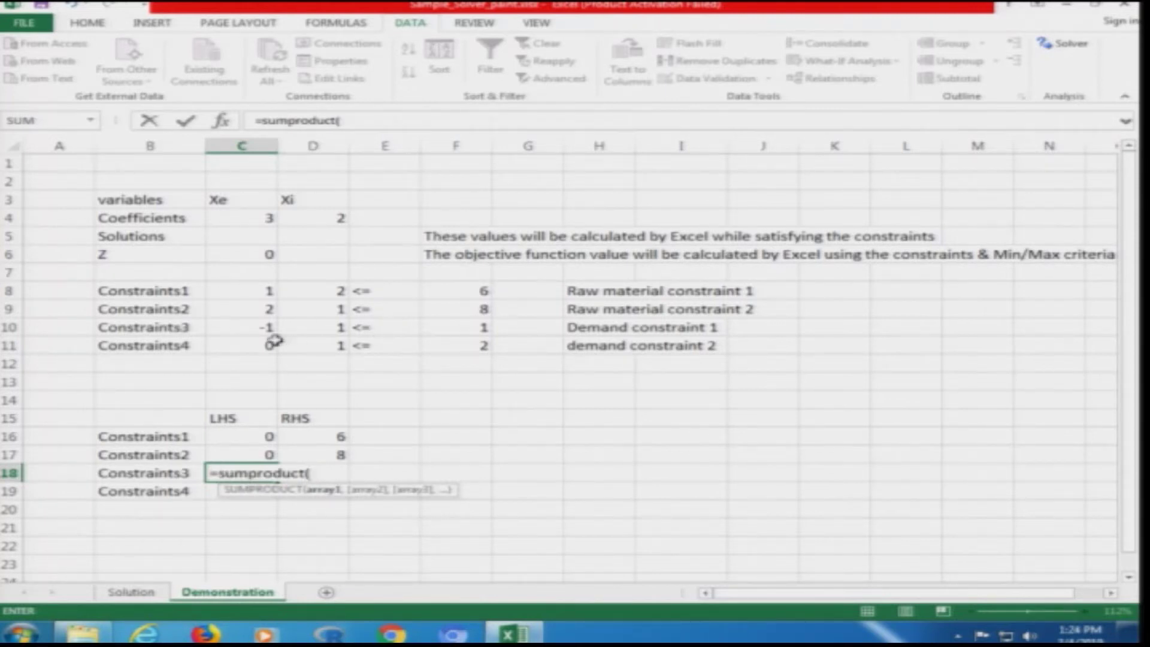
text(C10)
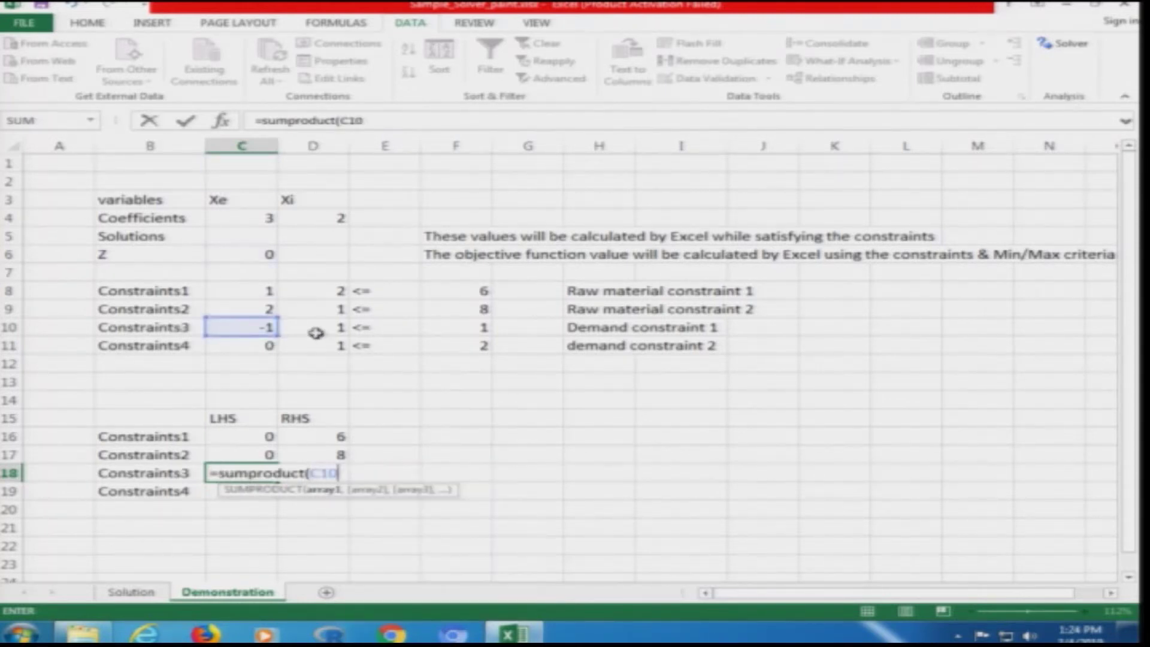
text(:d10)
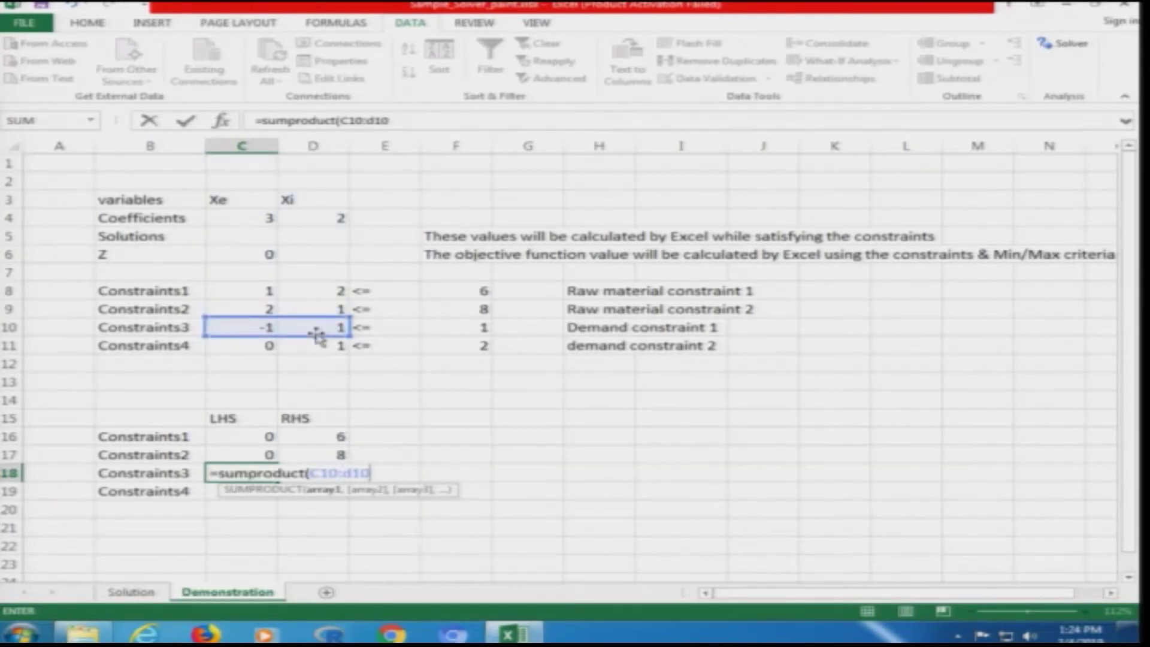
text(,)
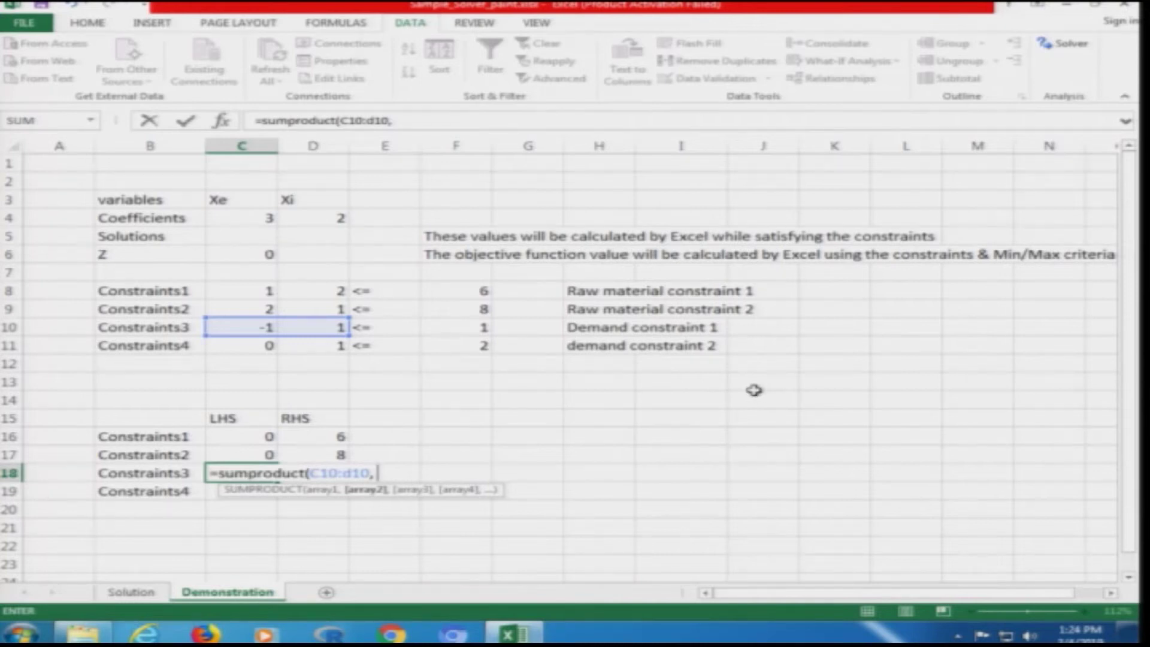
text($c$5:)
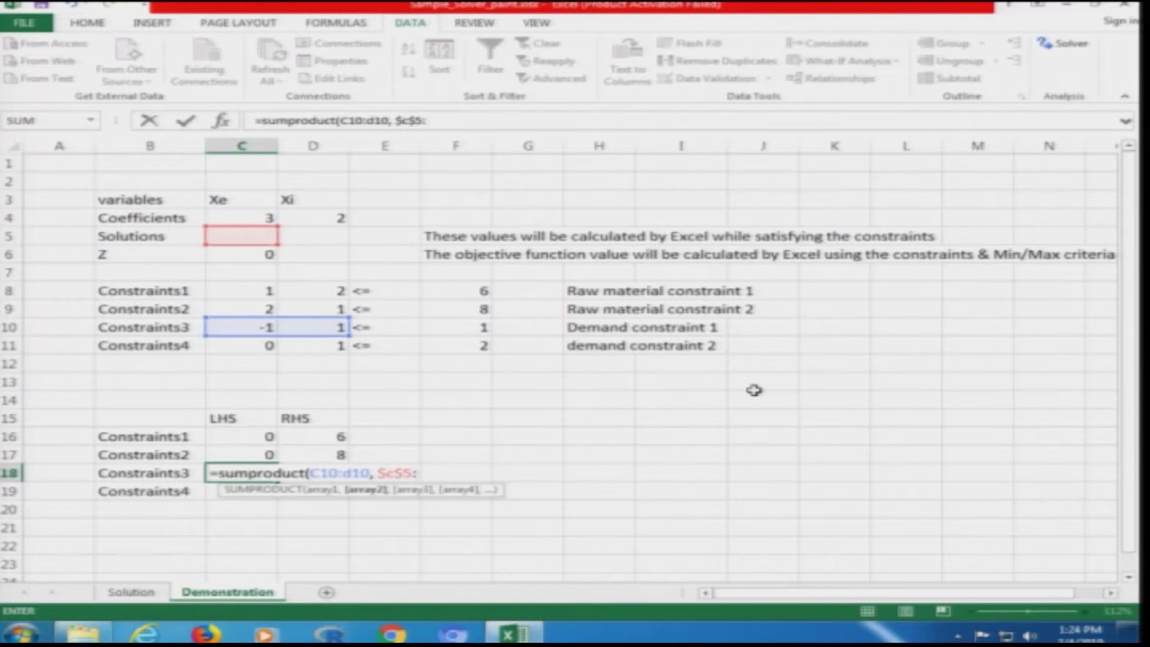
text($d$5)
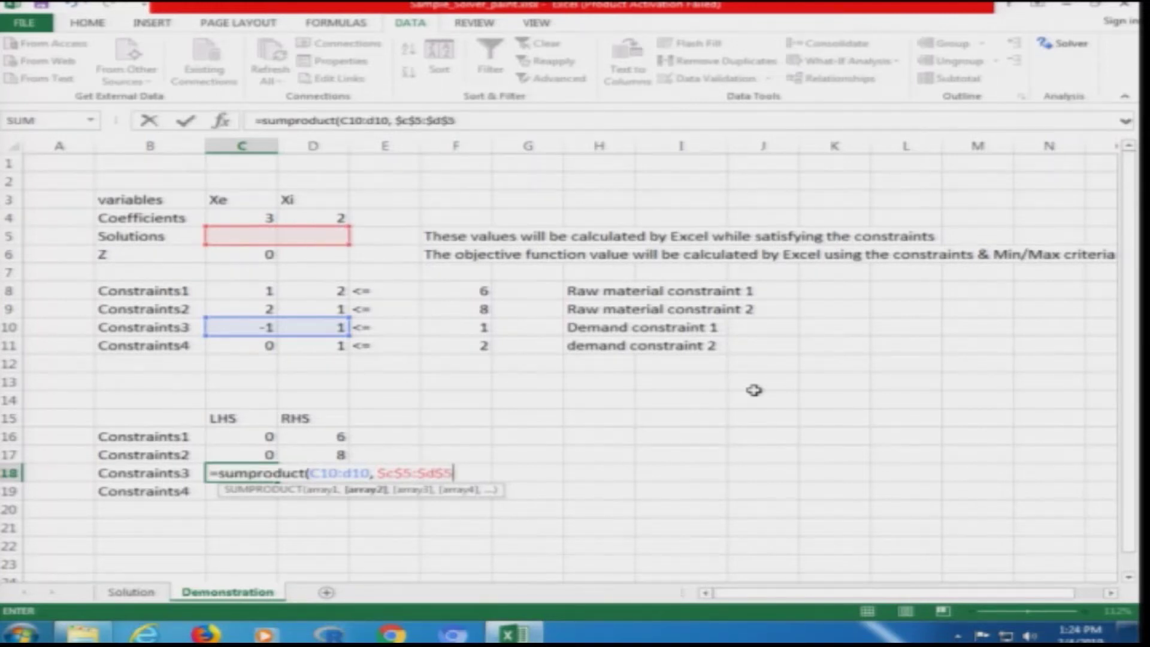
text())
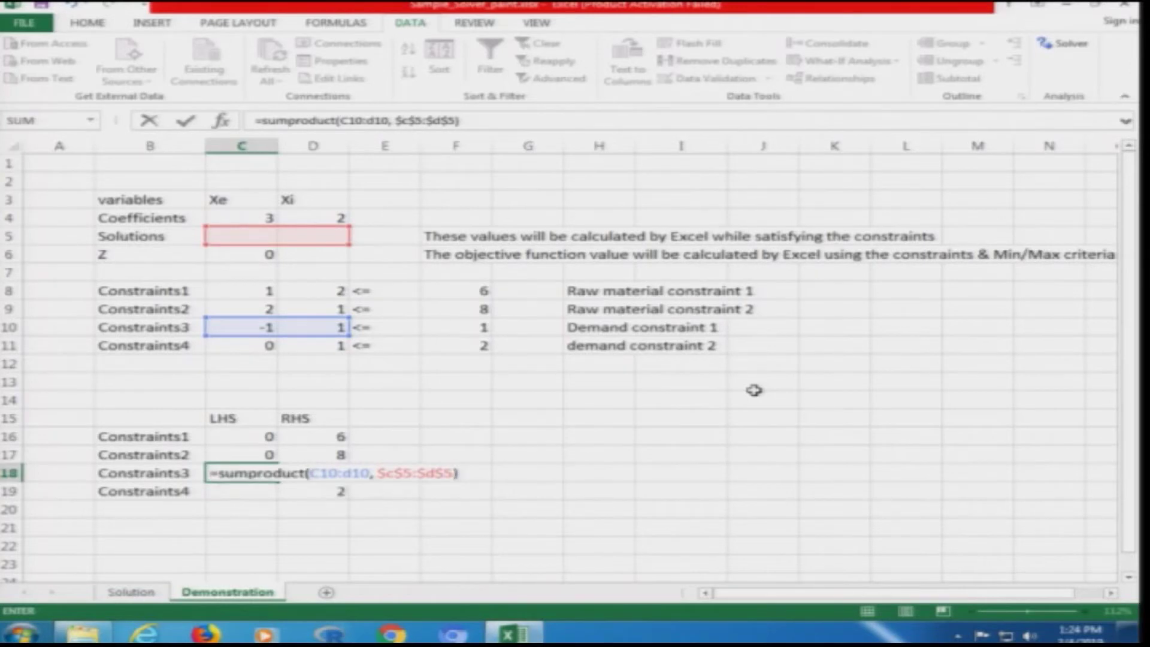
key(Return)
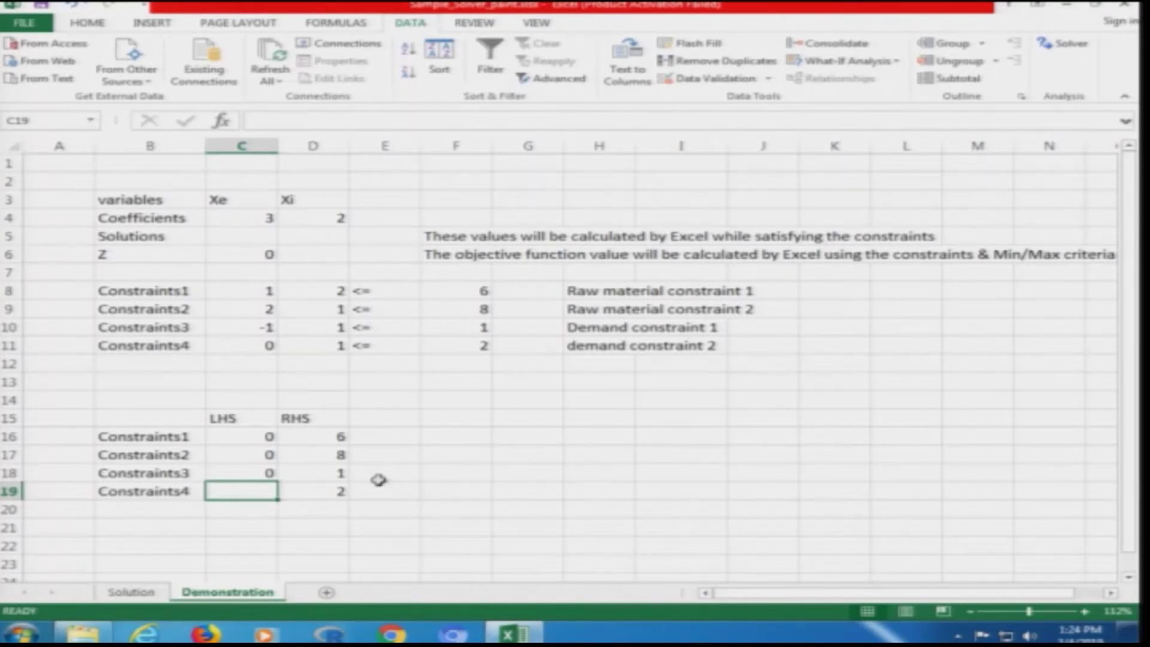
- Inspect the Constraints4 left-hand-side formula in C19 of the Solution sheet and the ranges it references, without editing it
click(141, 591)
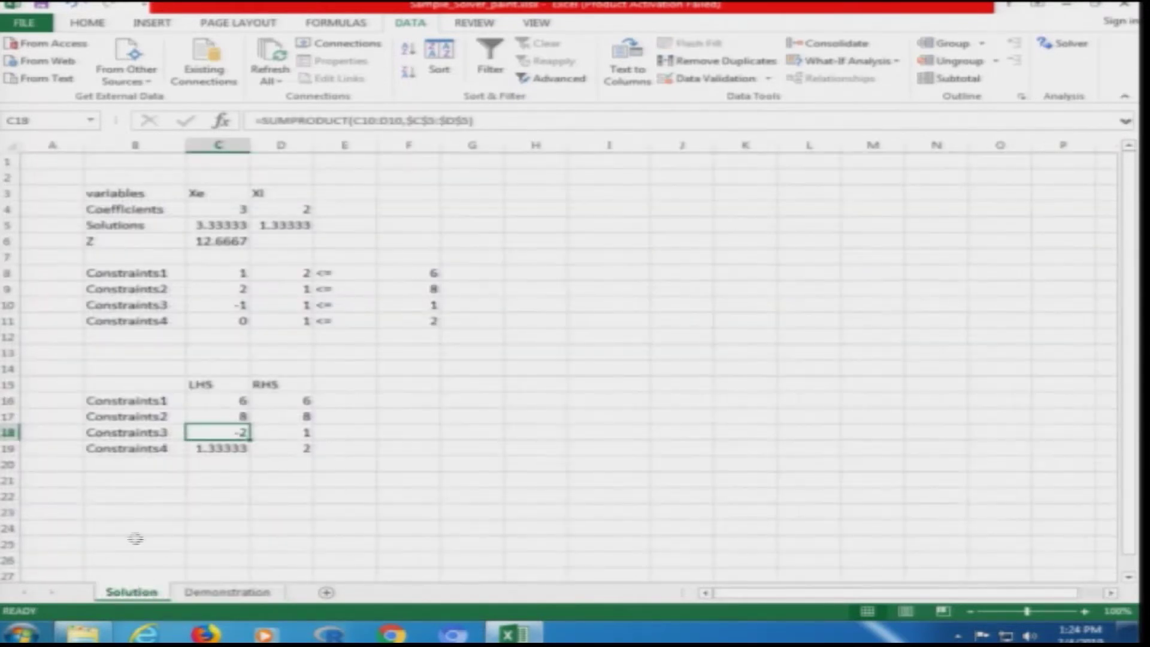
click(204, 448)
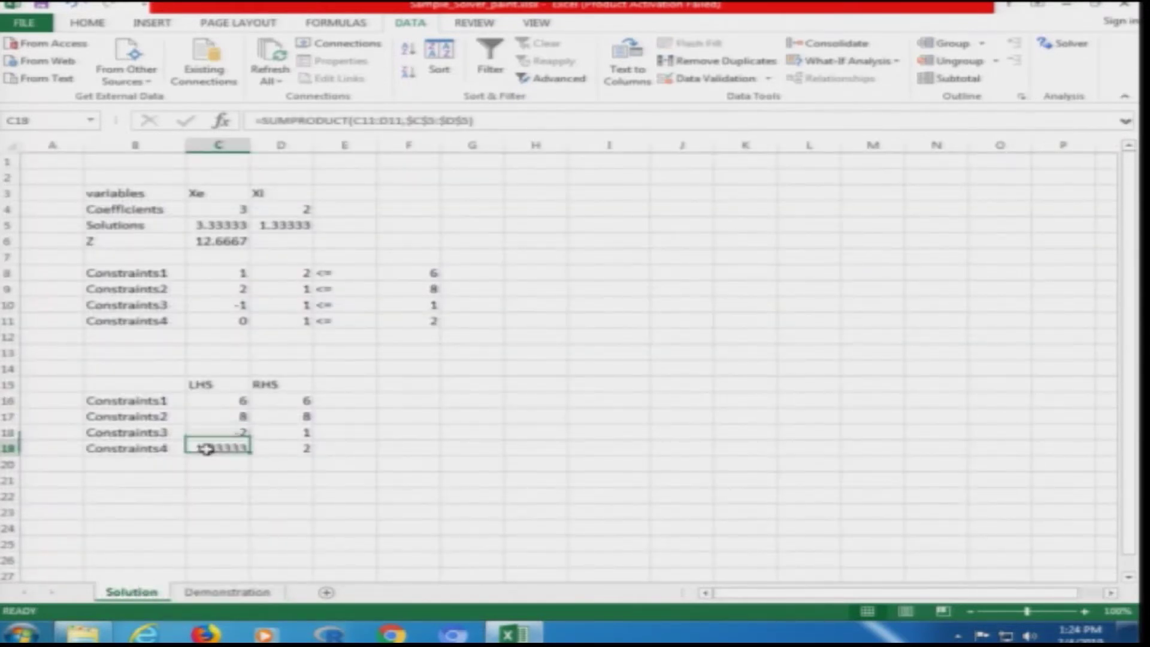
click(341, 121)
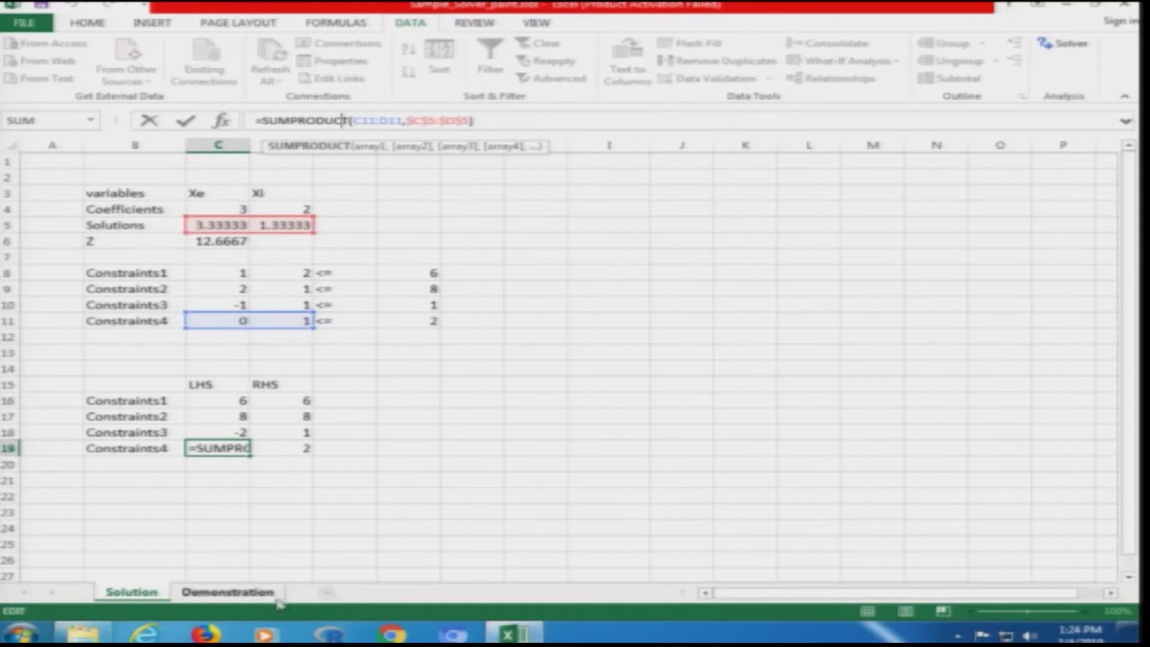
key(ctrl+Return)
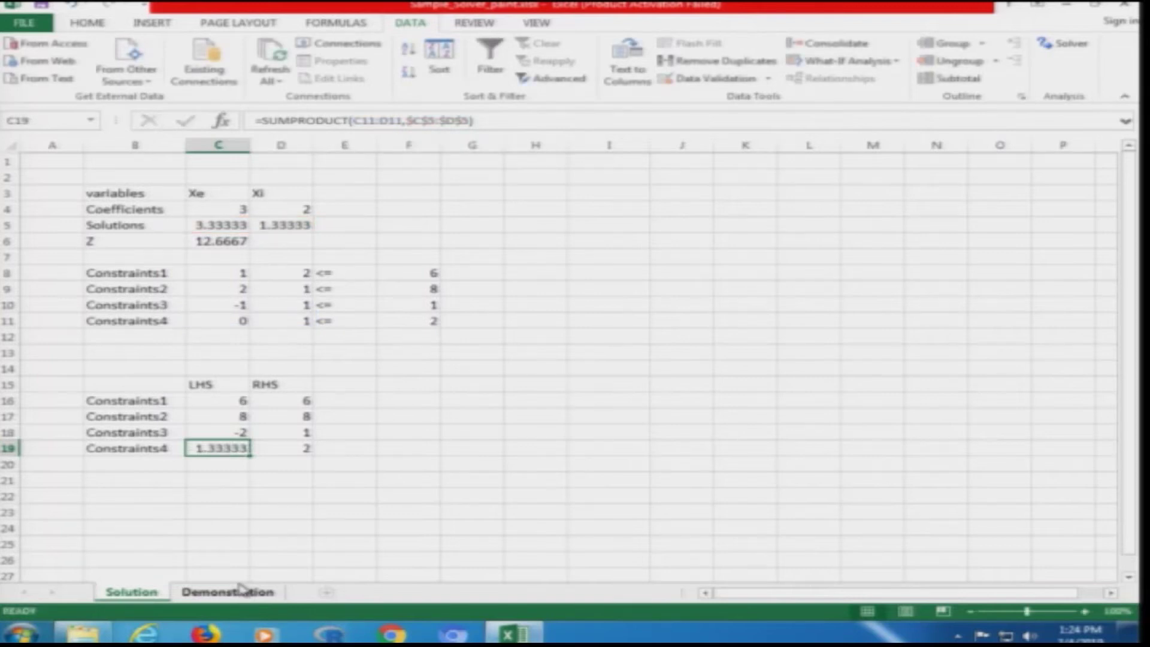
- Enter the Constraints4 left-hand-side formula =SUMPRODUCT(C11:D11, $C$5:$D$5) in cell C19 of the Demonstration sheet
click(240, 589)
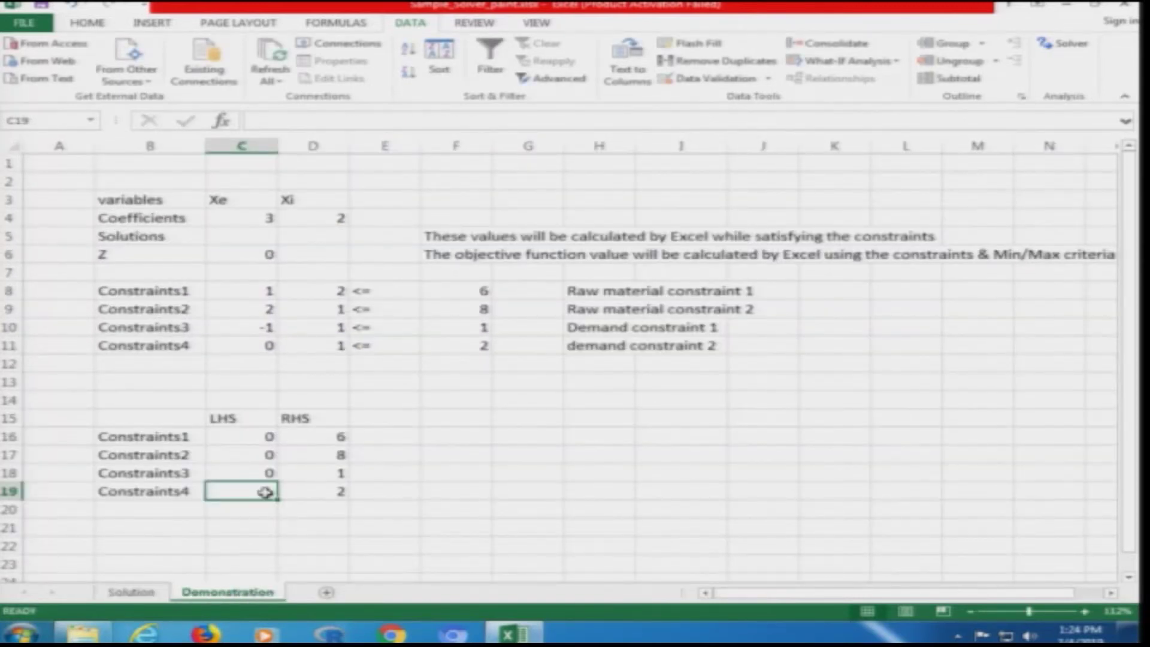
text(=sum)
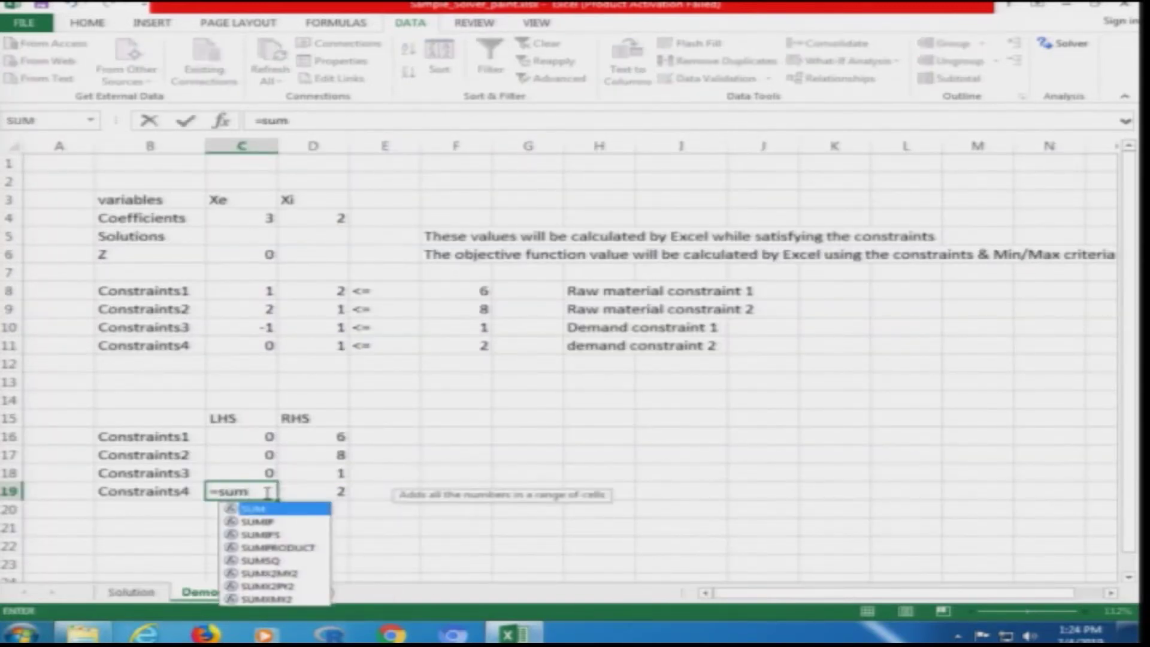
text(product)
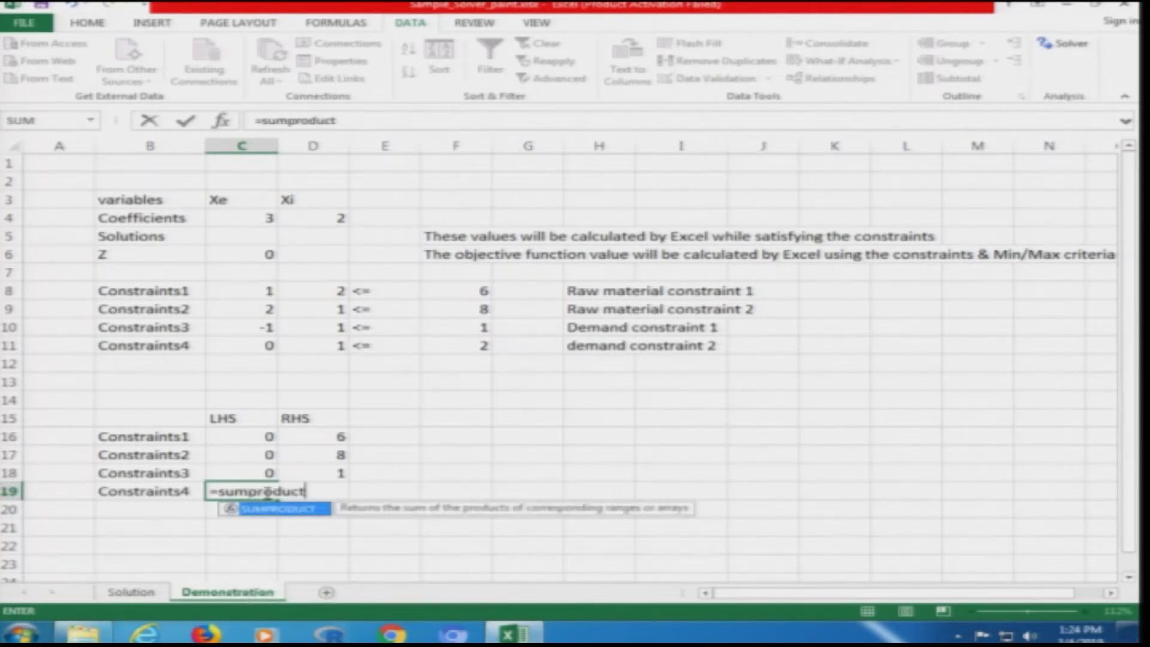
text(()
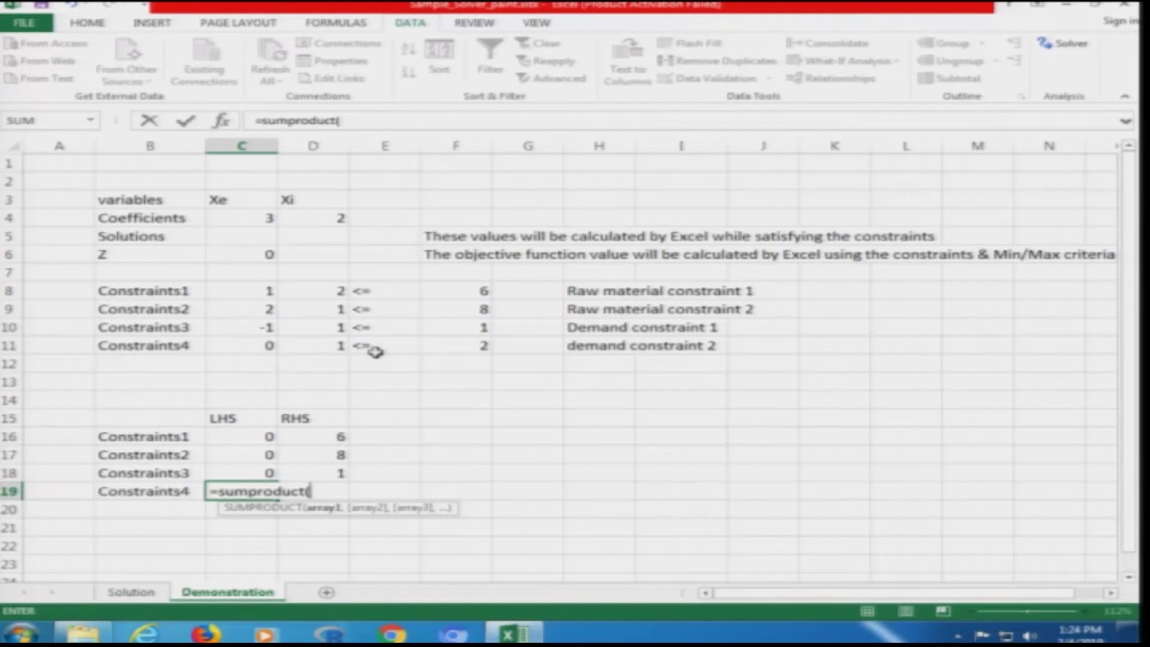
text(c11)
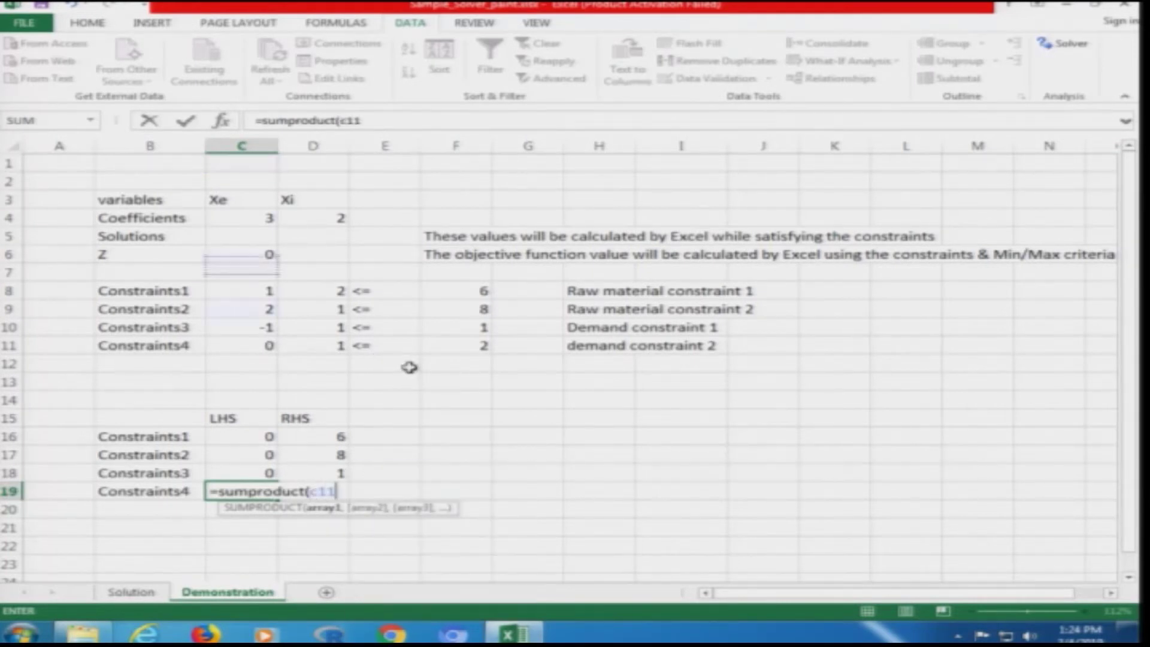
text(:d1)
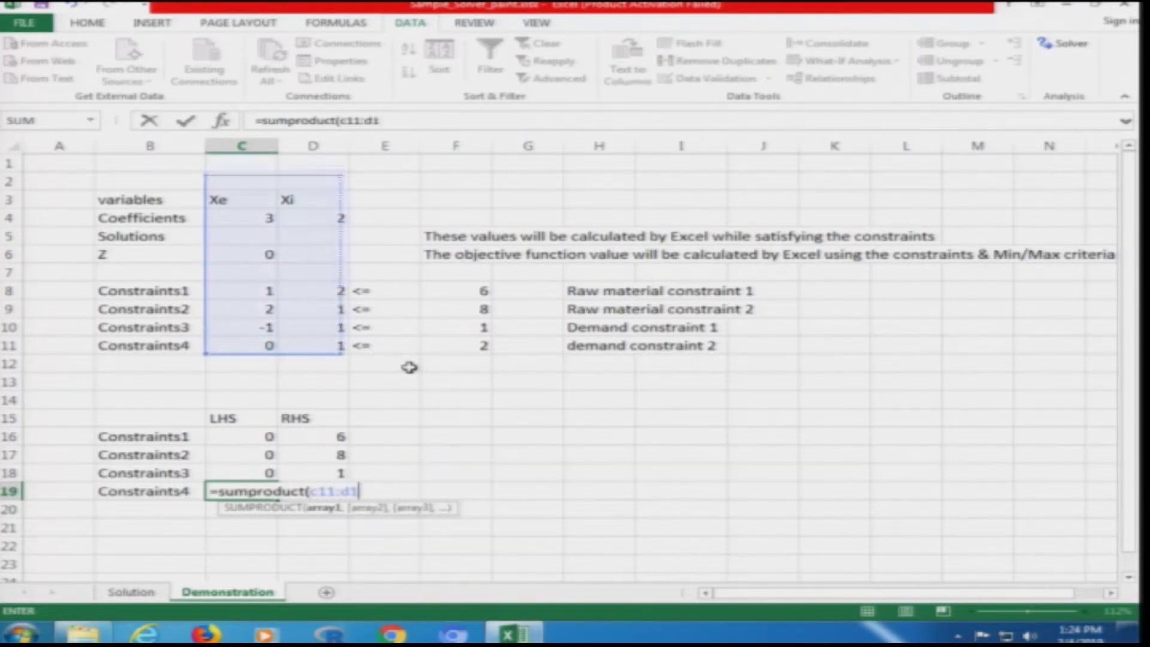
text(1,)
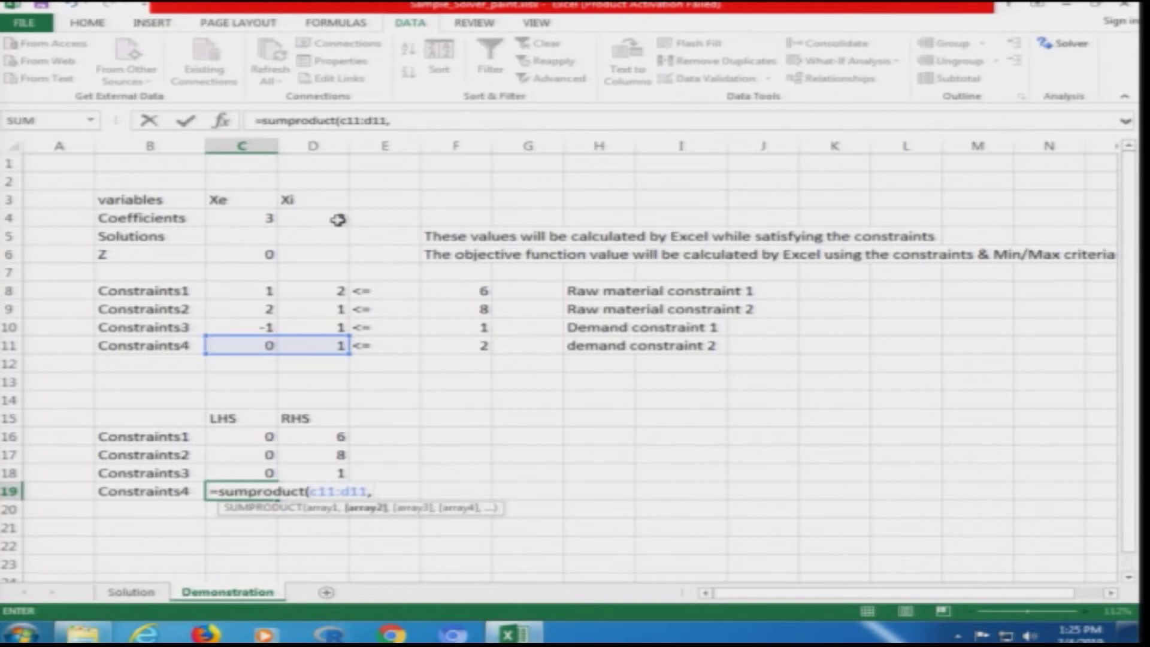
text( $c$5)
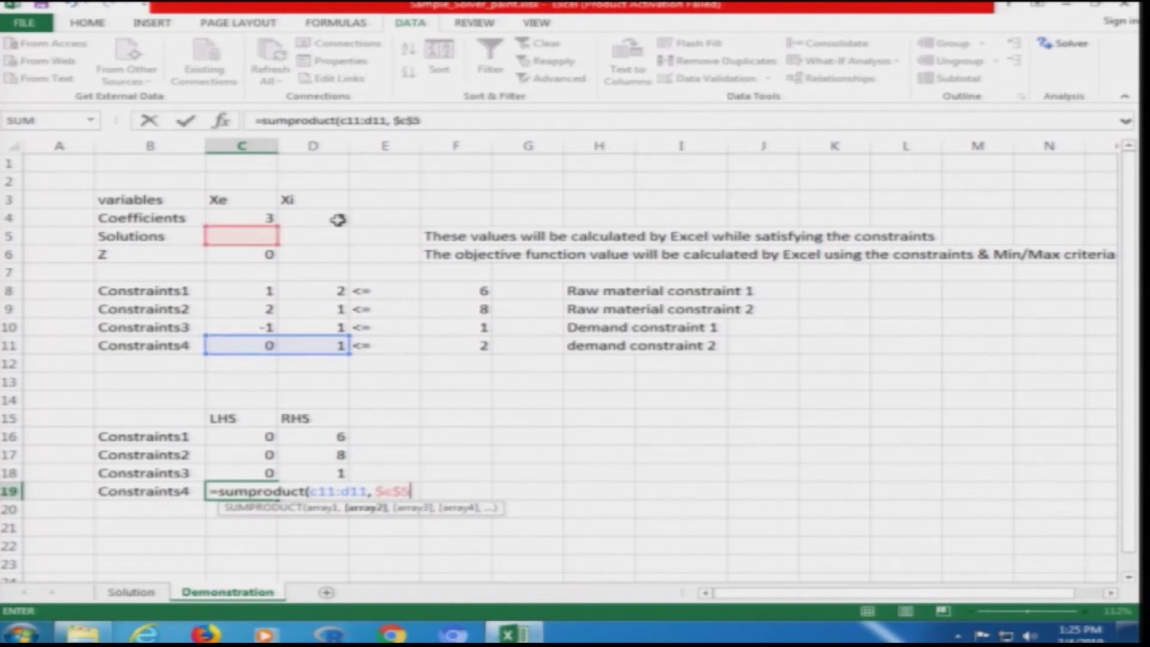
text(:$d$5)
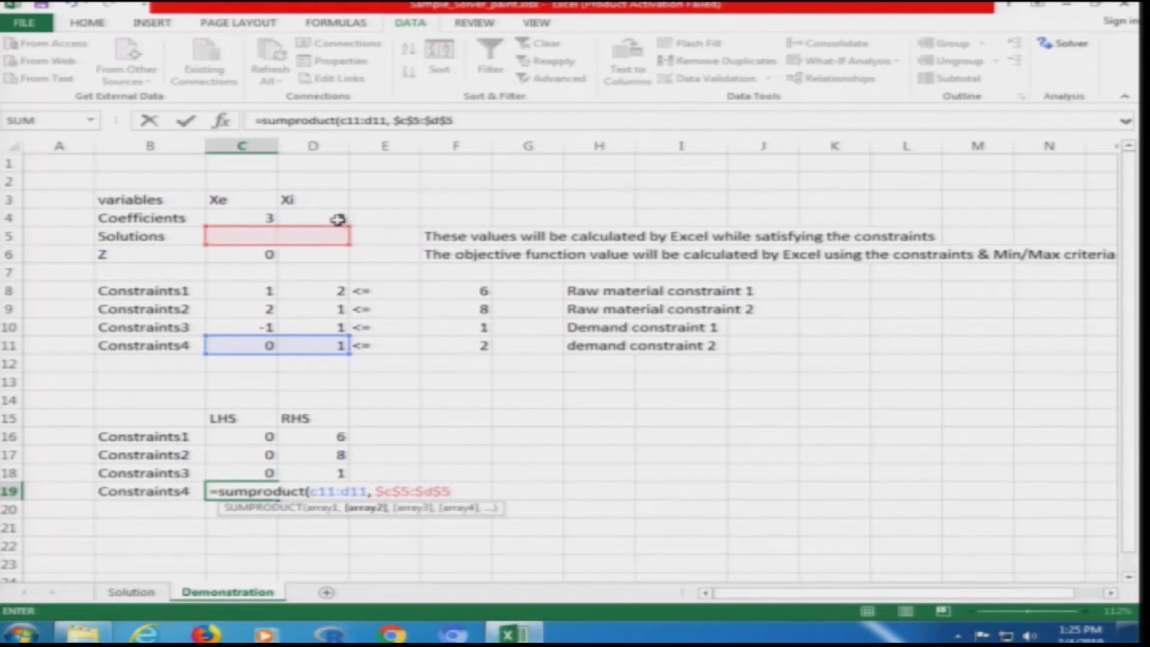
text())
key(Return)
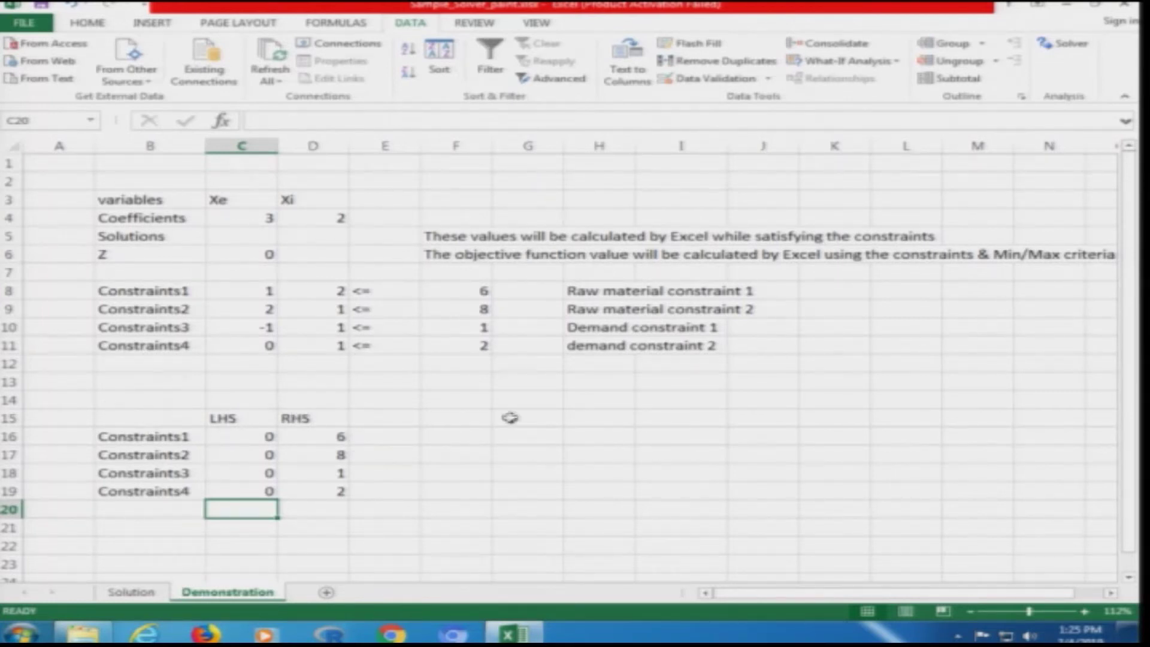
- Add the note "This is the setup of constraint matrix for optimization problem" in cell F15 of the Demonstration sheet
click(477, 416)
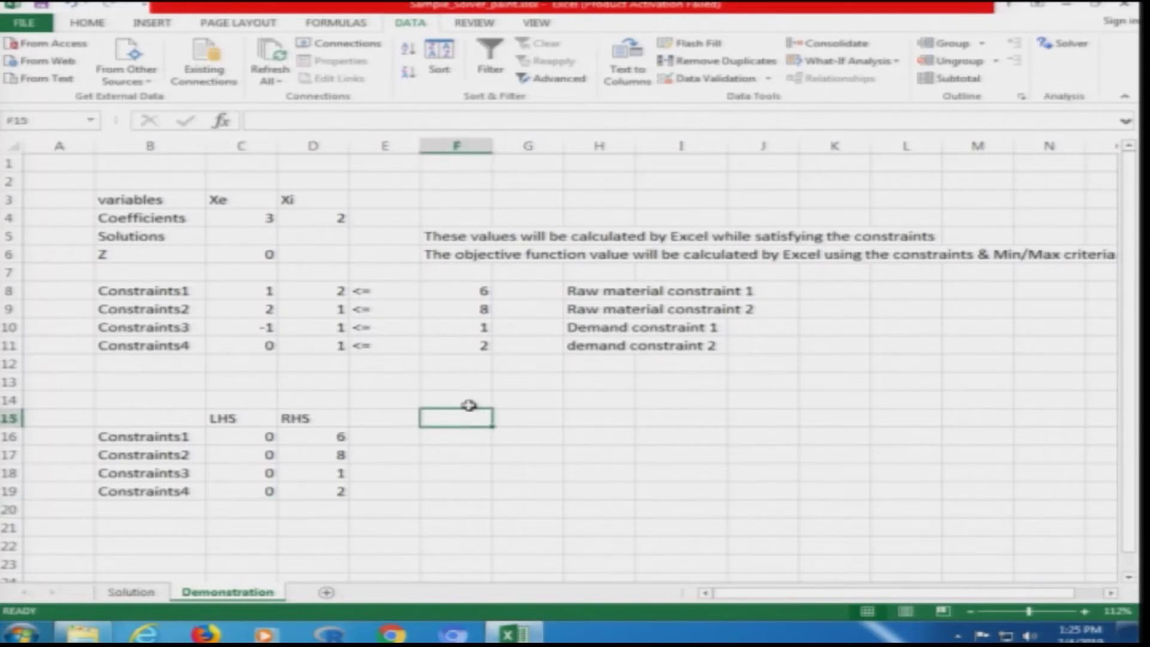
text(This is the)
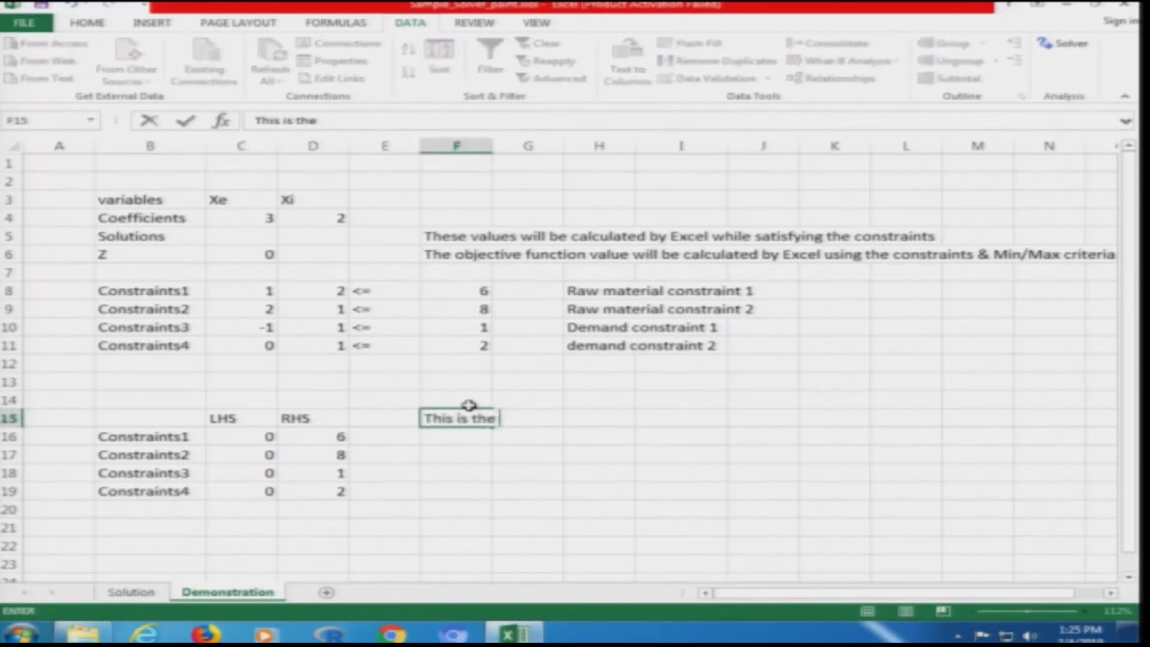
text( setup)
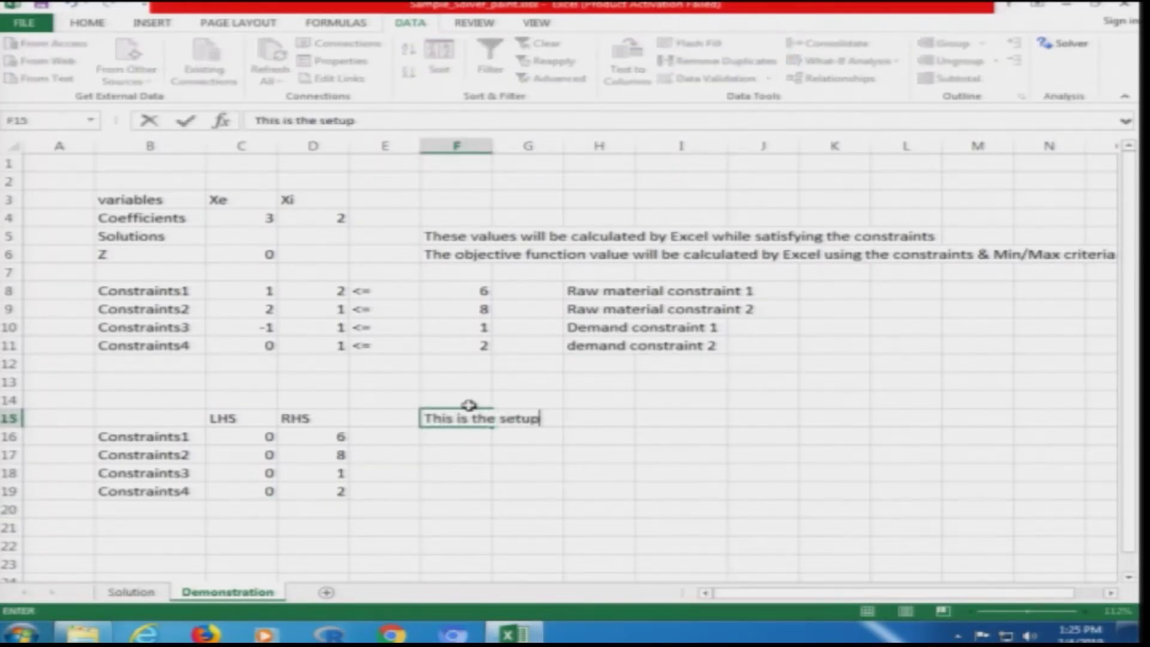
text( of con)
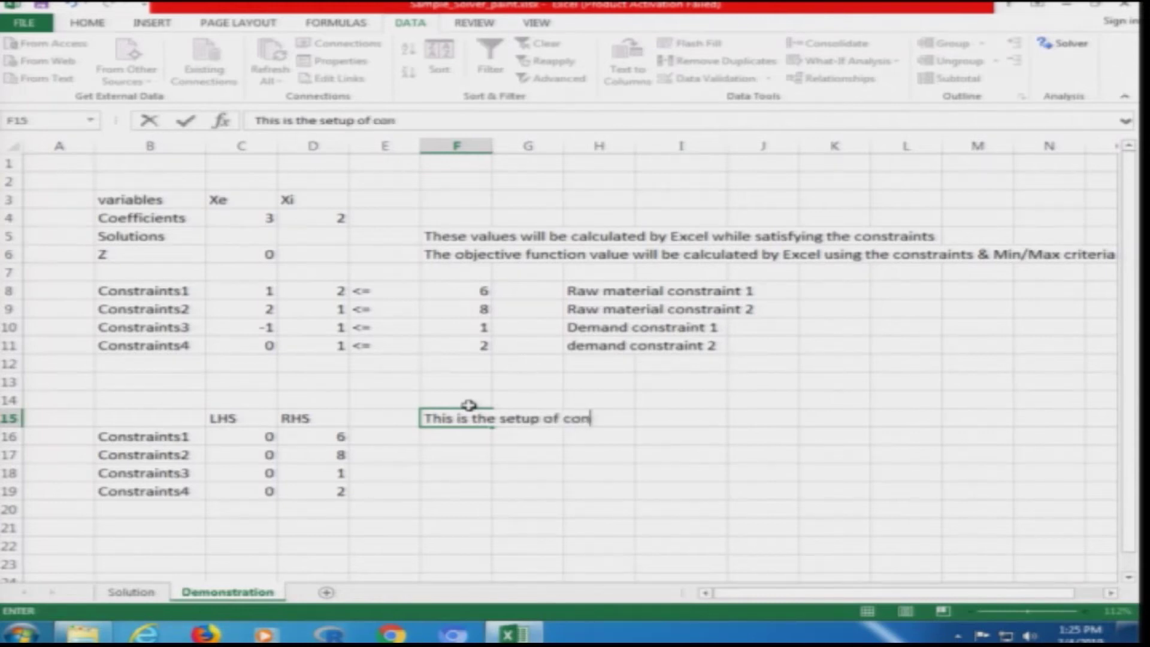
text(straint matrix)
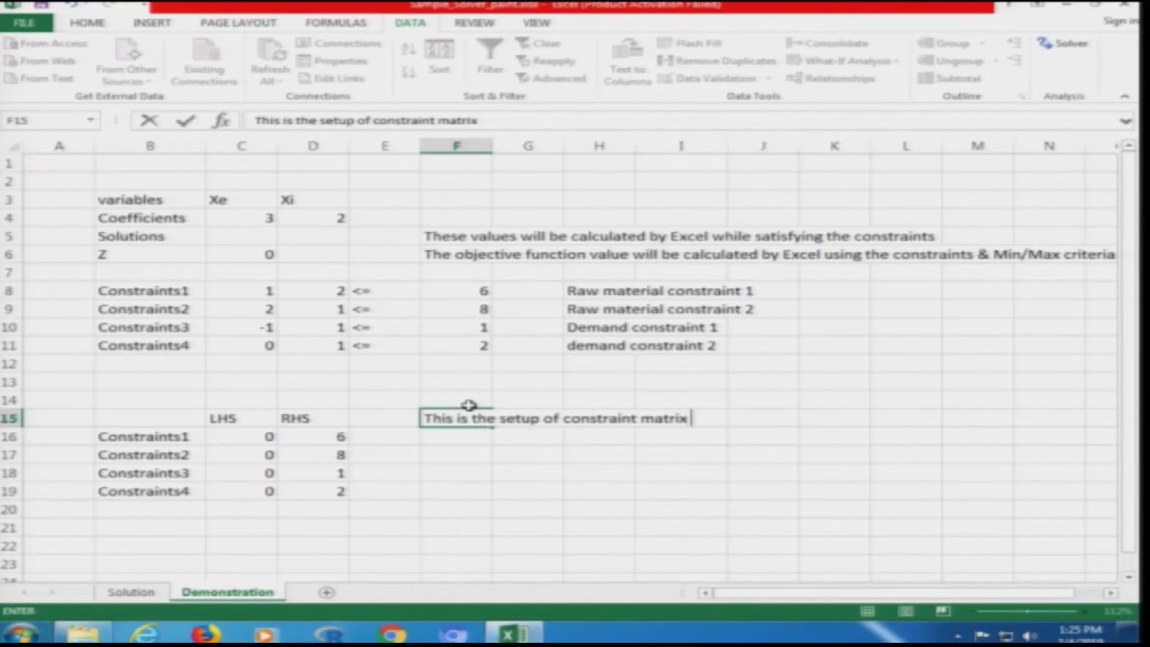
text( for optimizati)
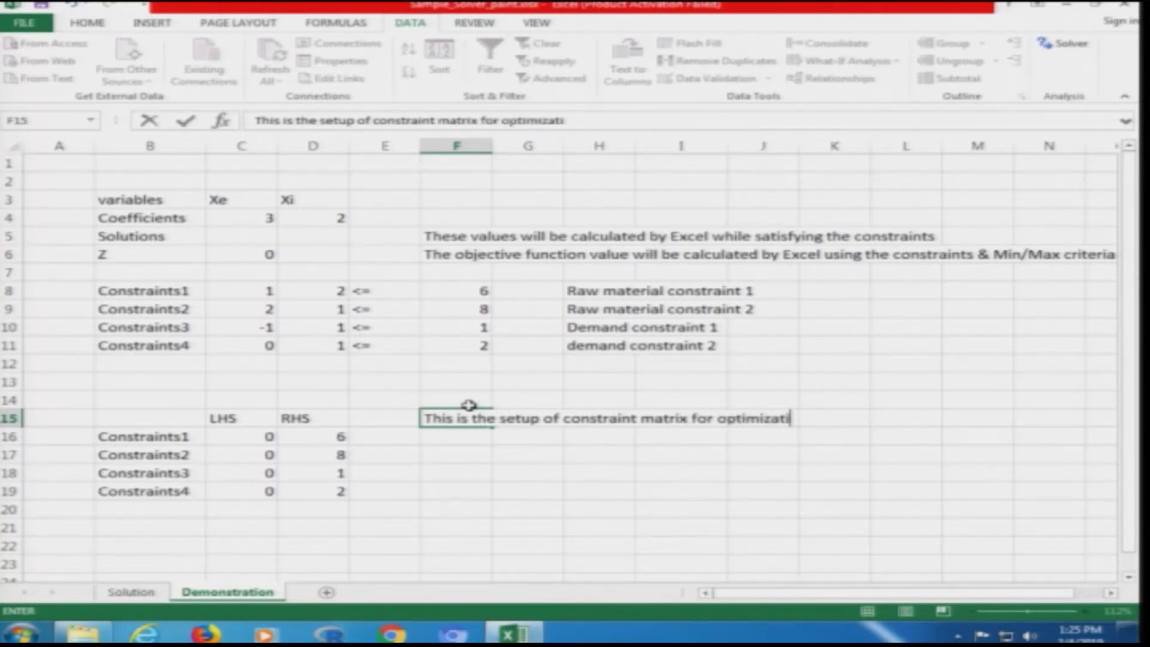
text(on problem)
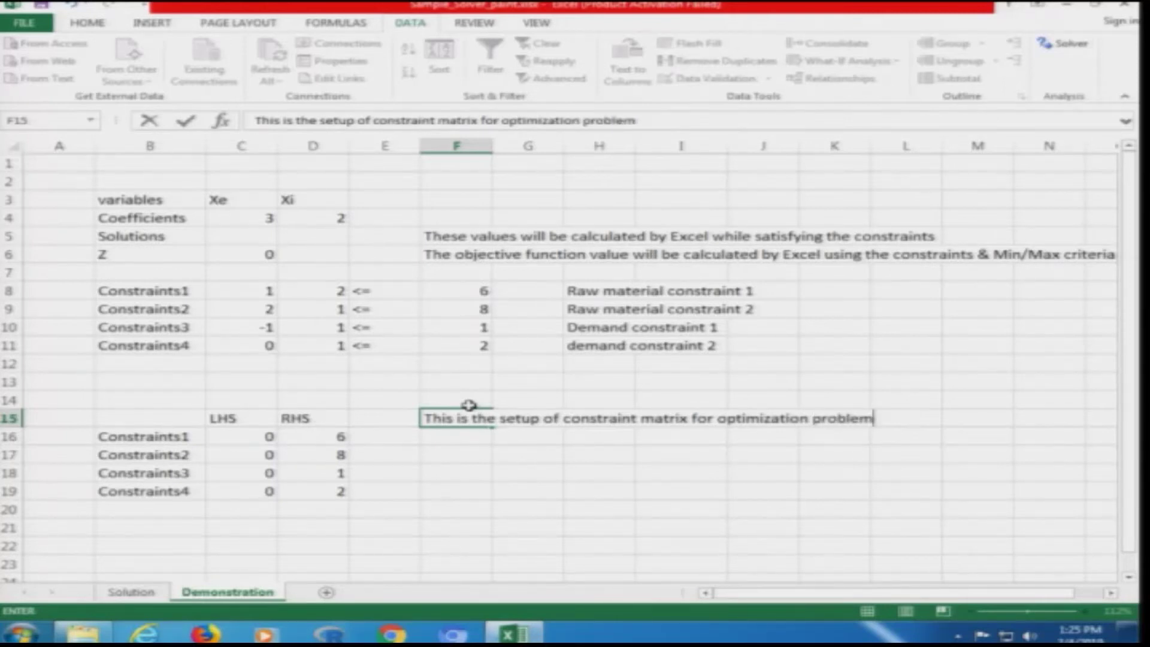
click(454, 448)
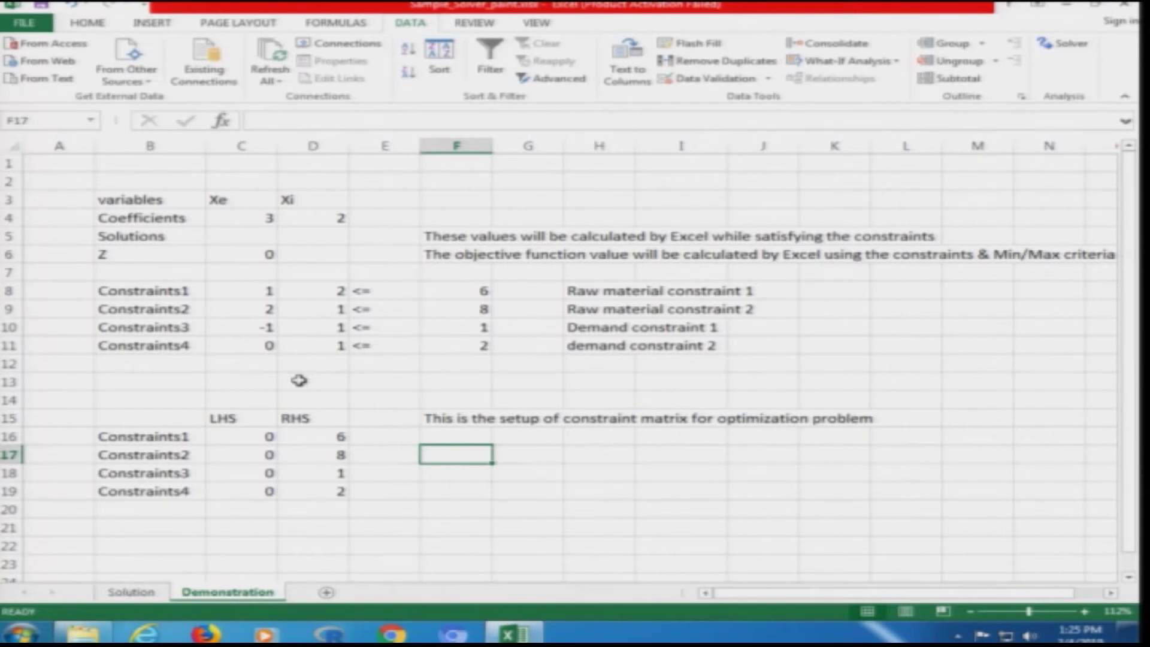
- Review the Solver parameters for the objective cell C6 of the Demonstration sheet without changing them
click(258, 256)
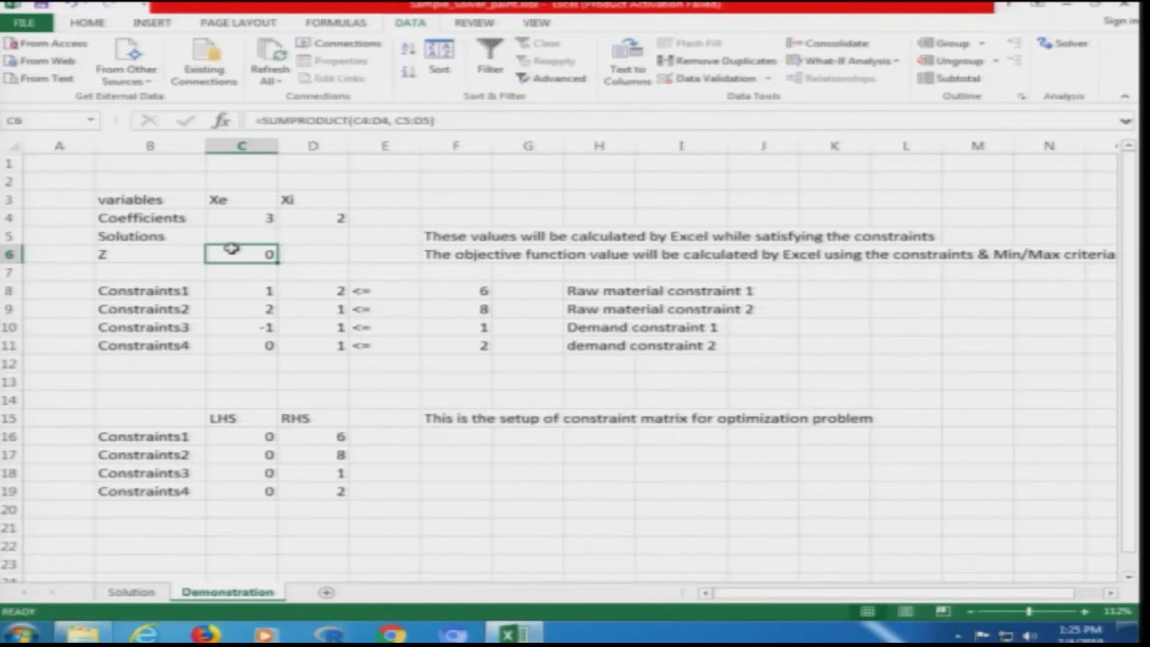
click(1063, 47)
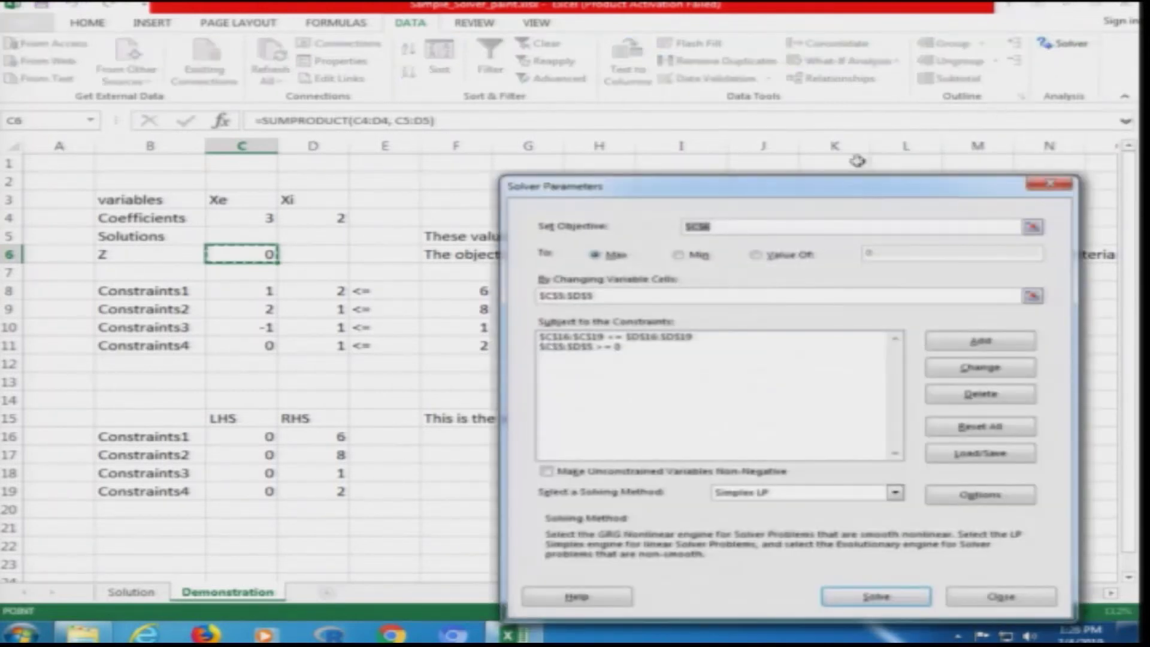
drag(850, 189, 860, 136)
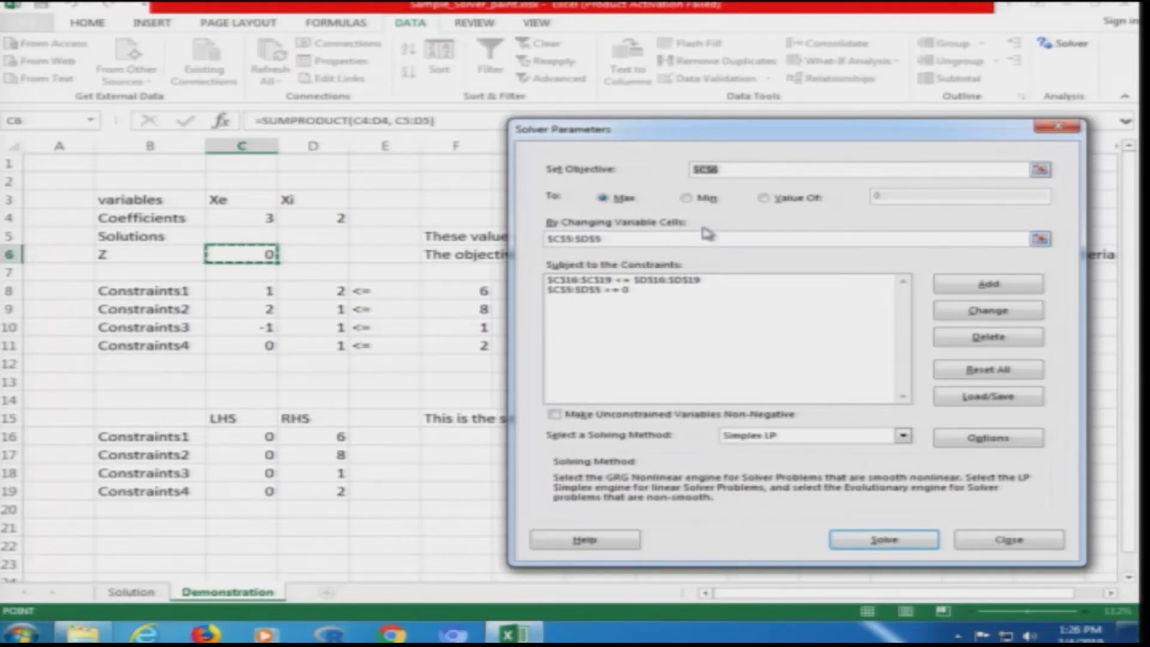
click(1009, 540)
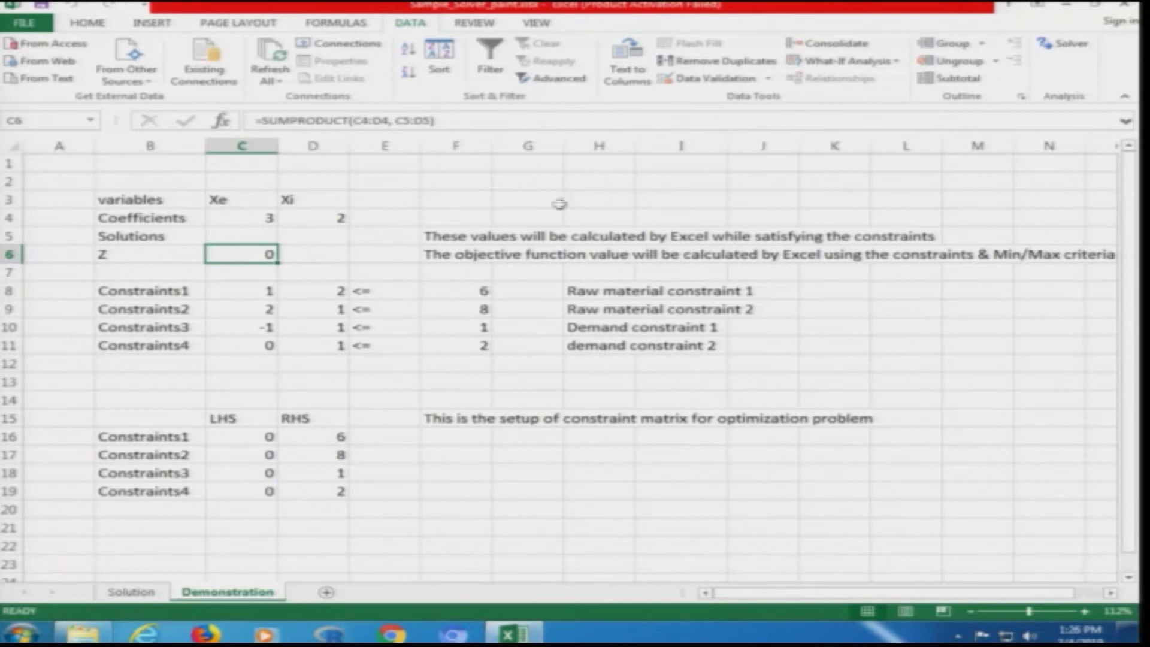
- Set the Solver objective to the Z cell C6 of the Demonstration sheet and close Solver without solving
click(124, 164)
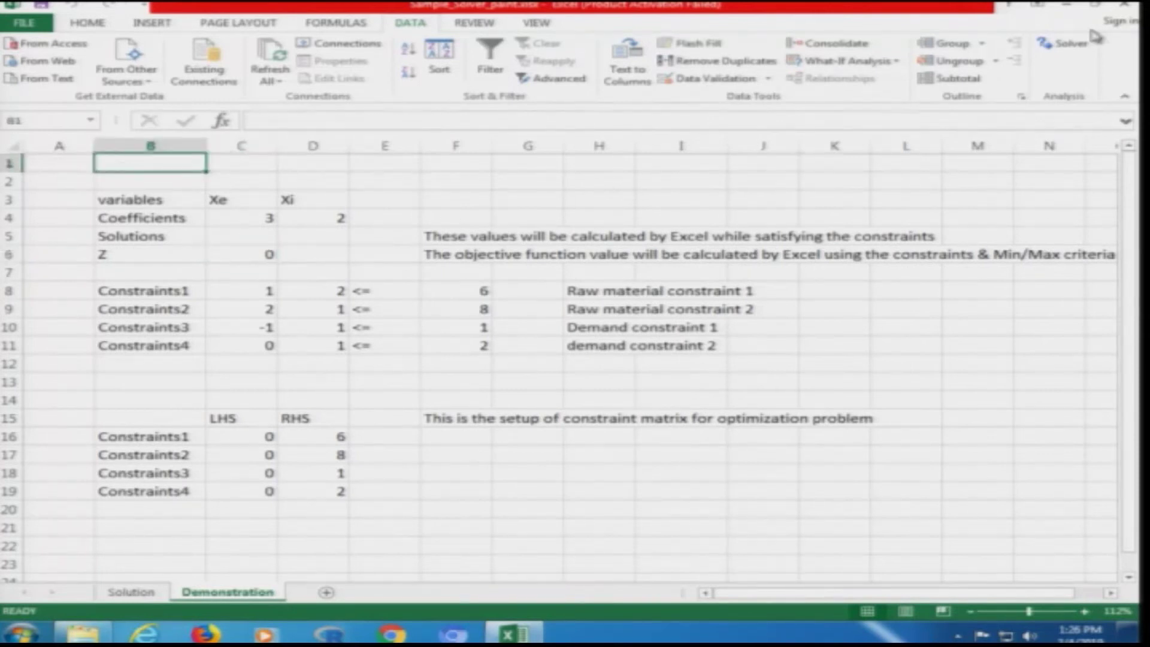
click(1052, 48)
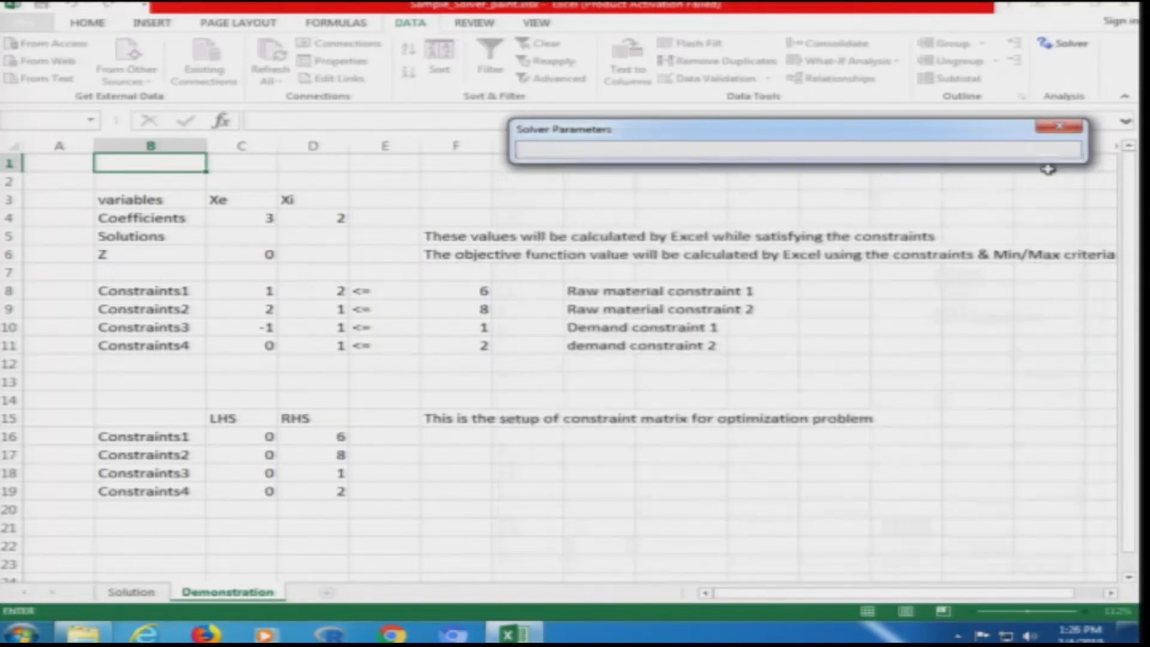
click(1042, 170)
click(264, 255)
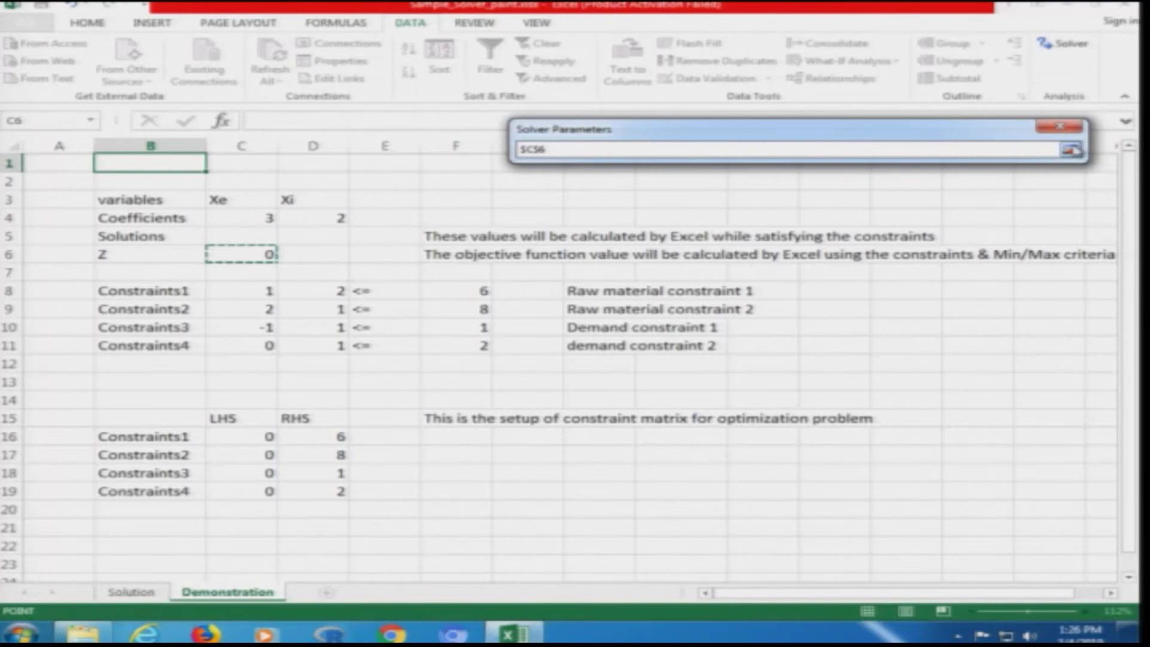
click(1071, 150)
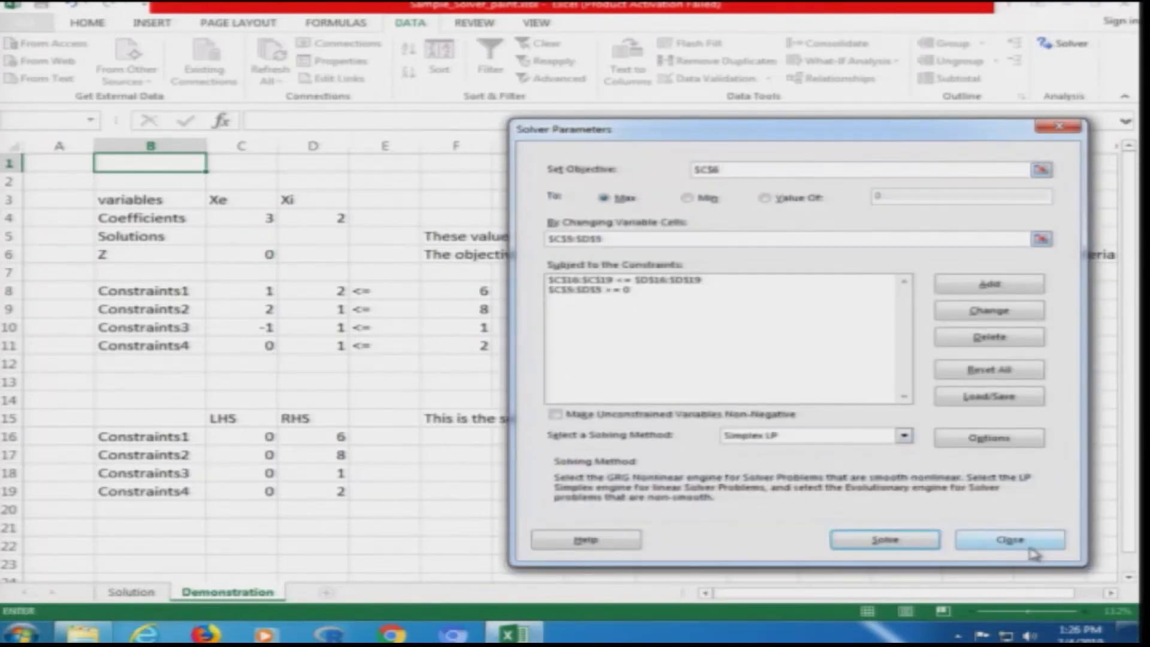
click(1009, 539)
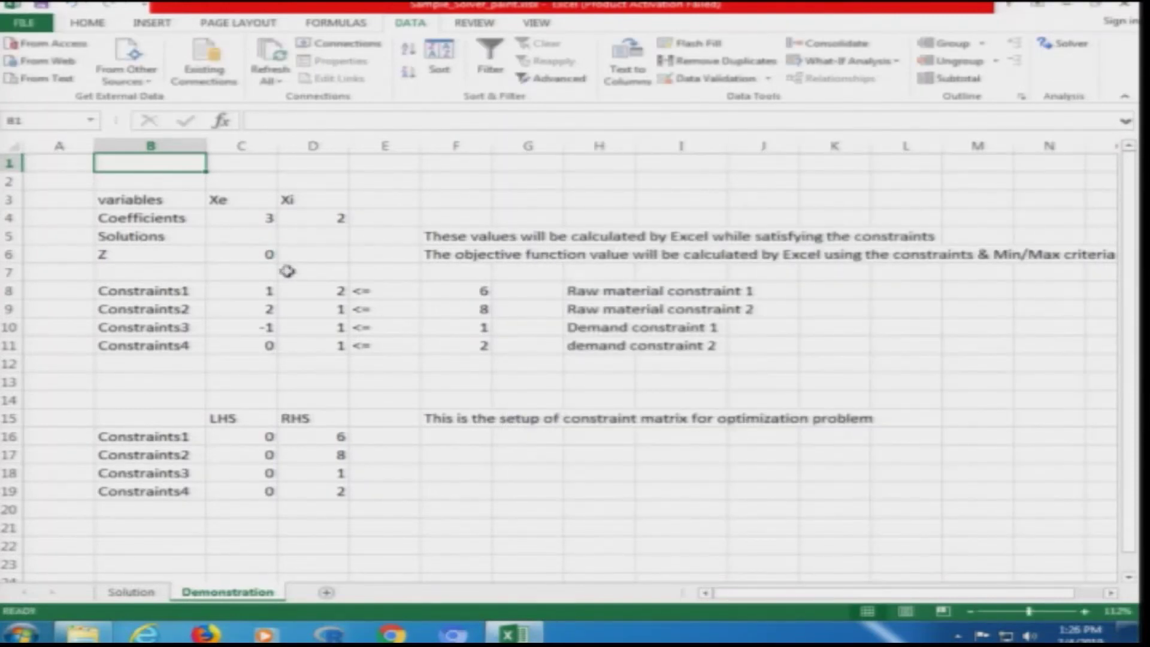
- Try the Min and Value Of goals for objective C6 in Solver, choose Max, and keep C5:D5 as the changing variable cells
click(266, 255)
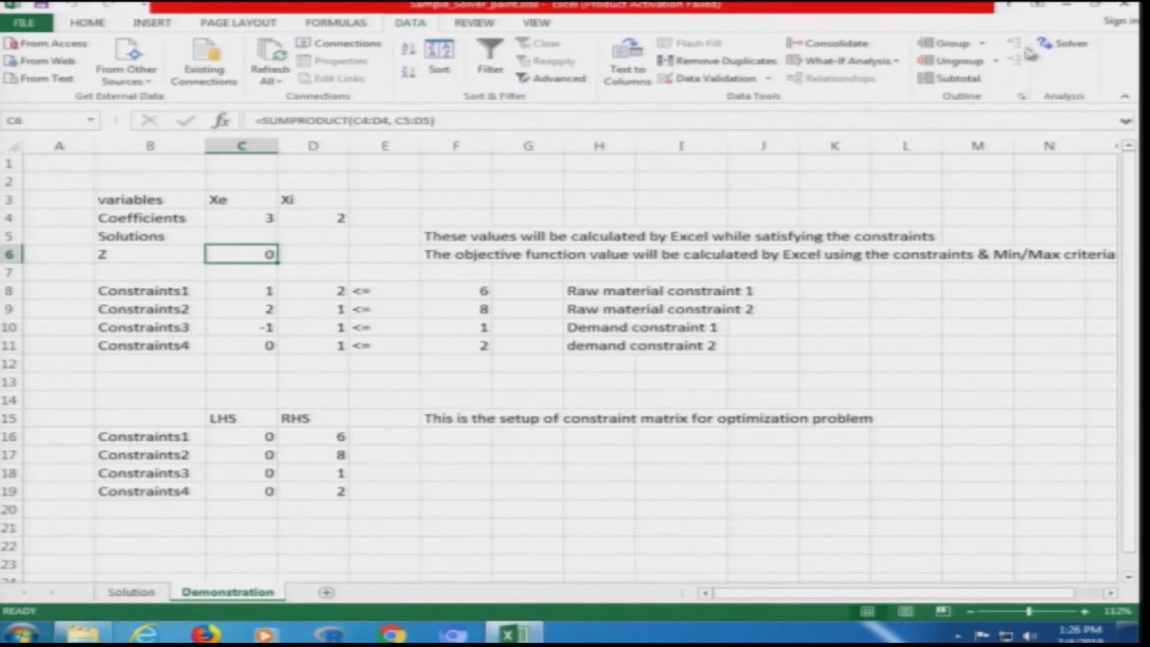
click(1052, 44)
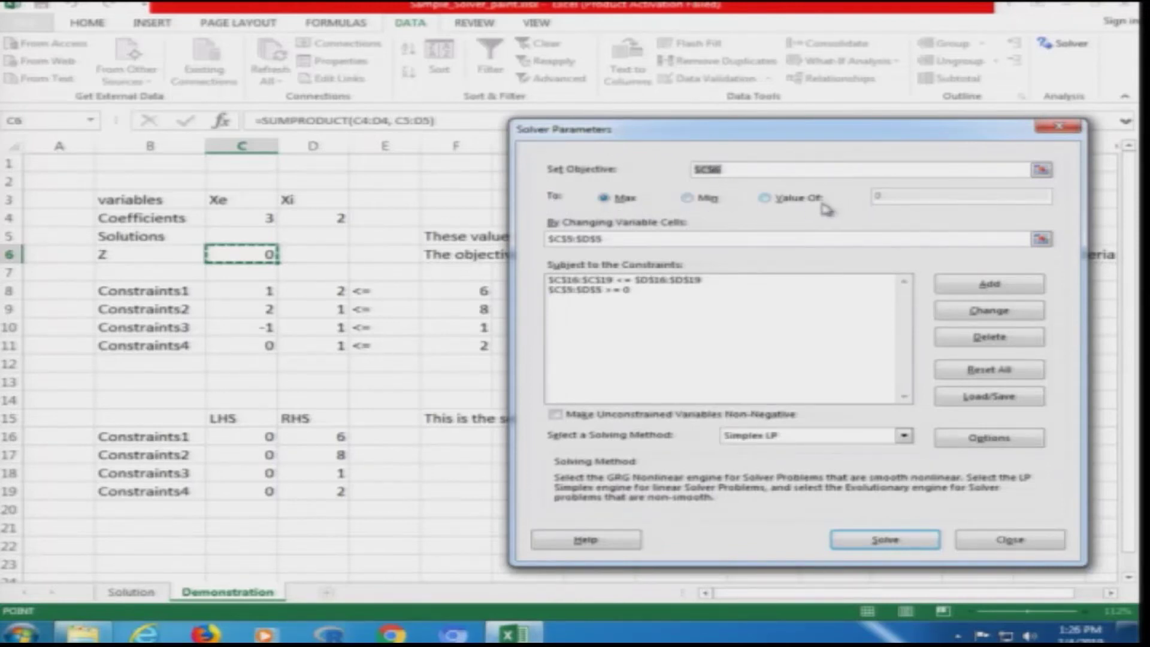
click(686, 199)
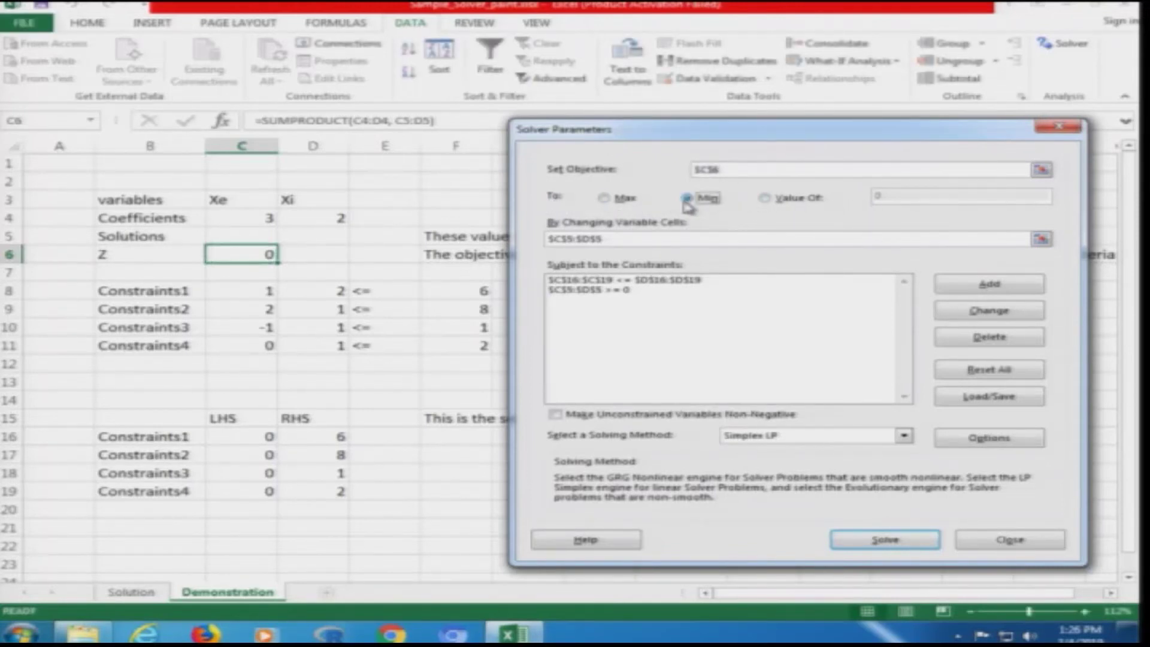
click(604, 198)
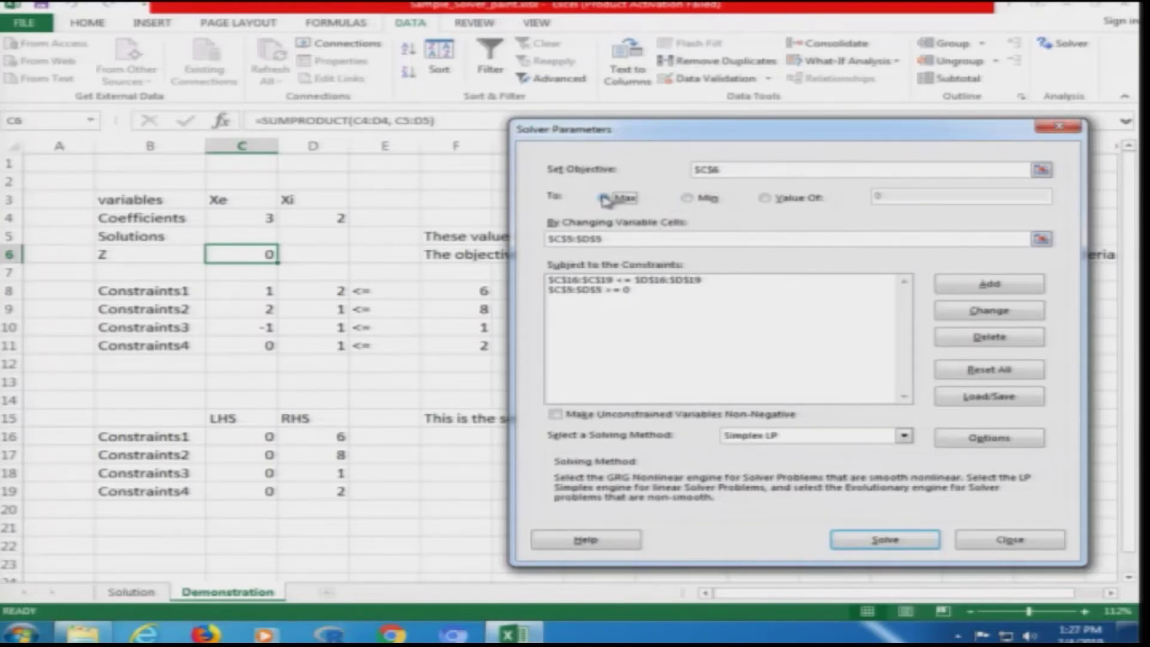
click(764, 198)
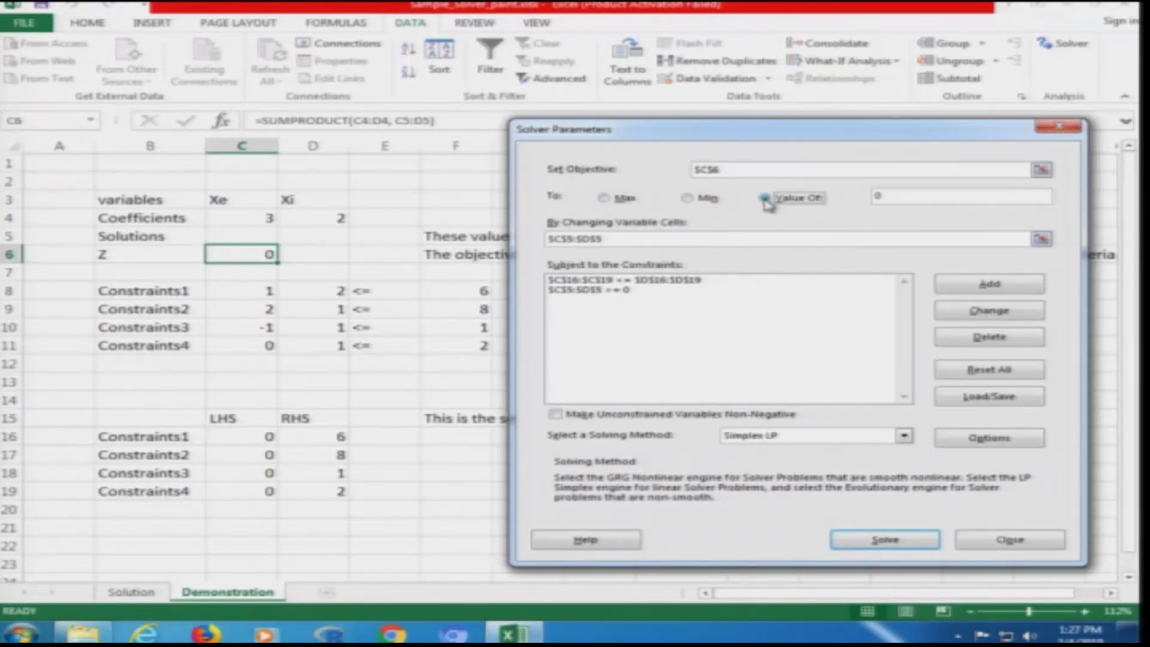
click(604, 199)
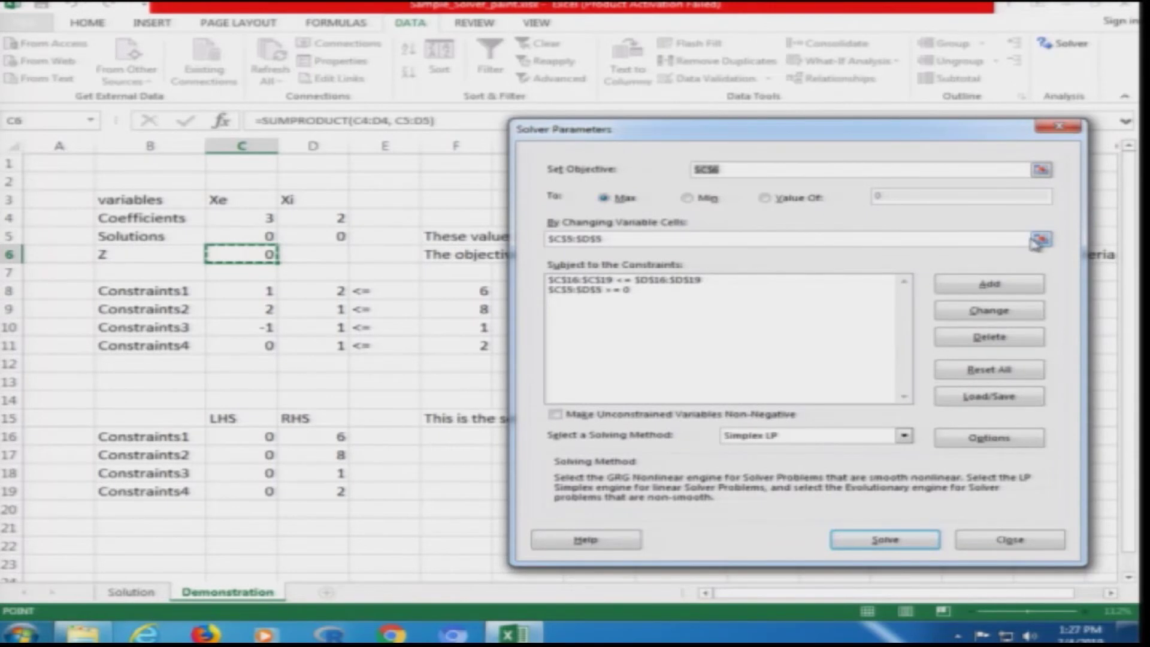
click(1041, 241)
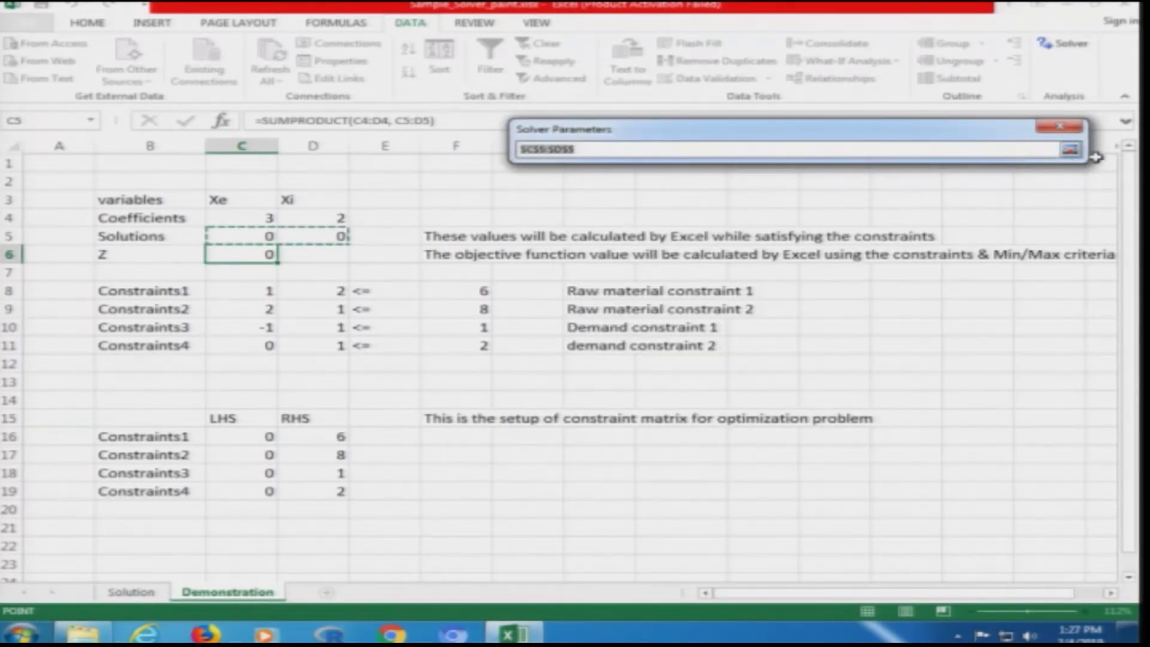
click(1069, 150)
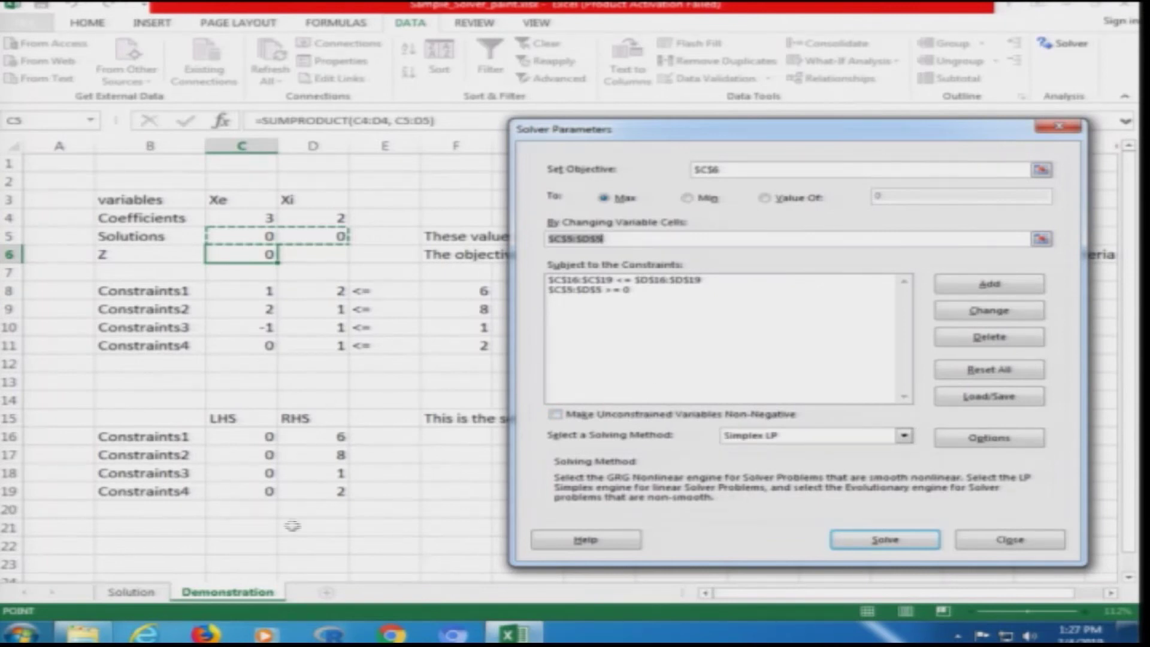
- Delete both existing Solver constraints, $C$16:$C$19 <= $D$16:$D$19 and $C$5:$D$5 >= 0
click(656, 280)
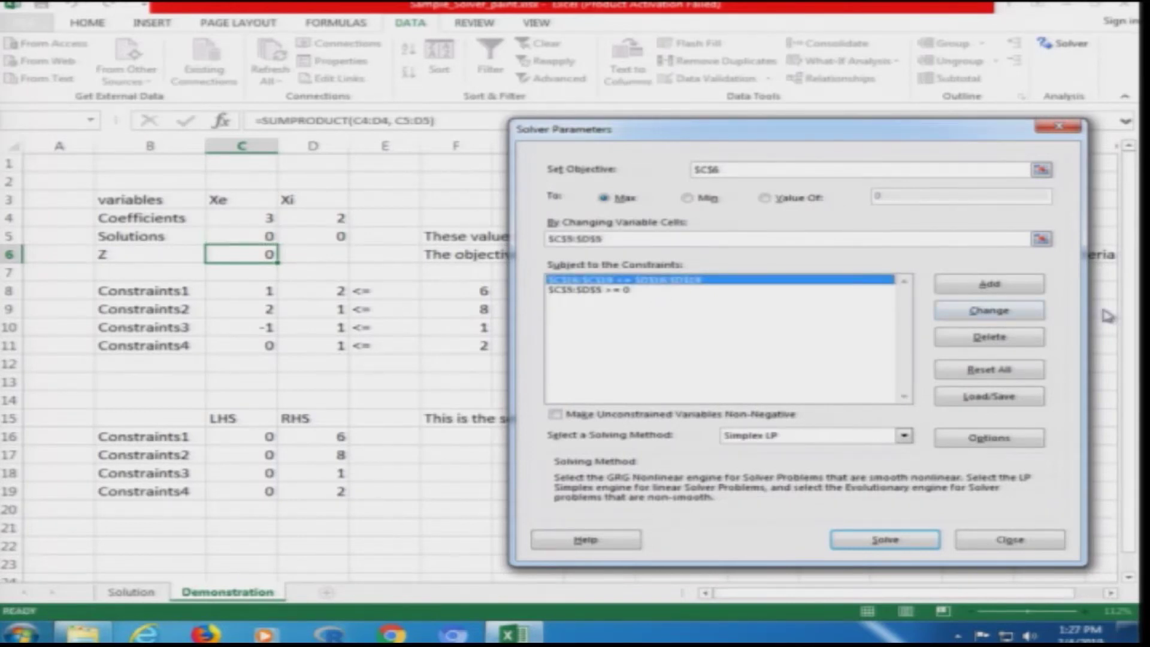
click(1006, 337)
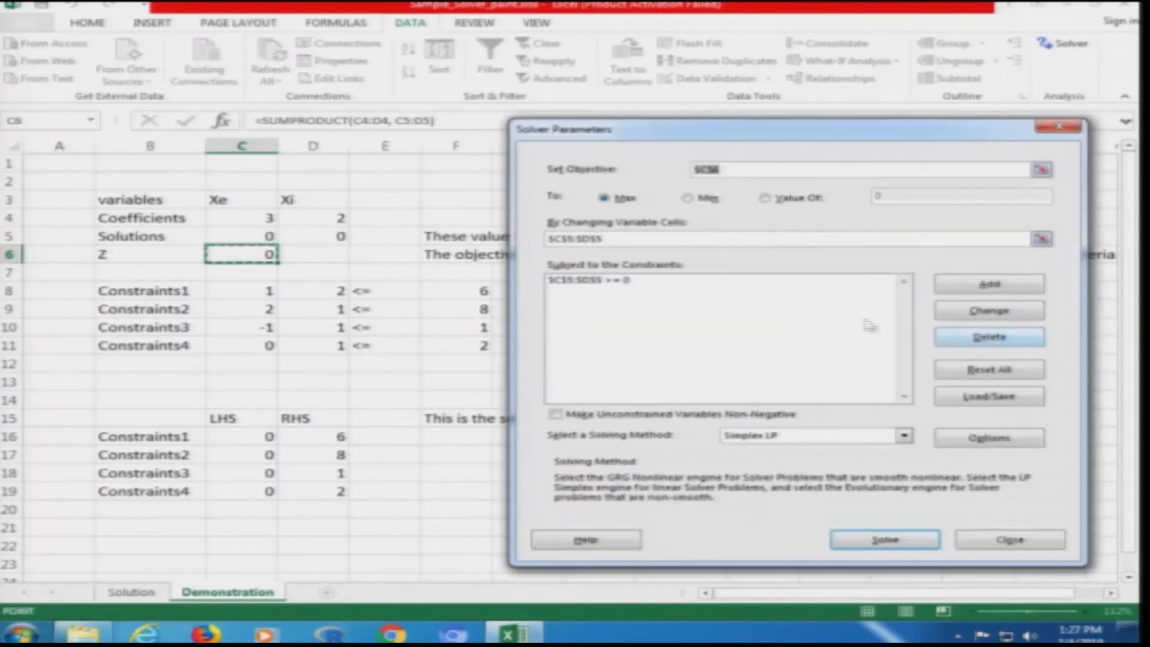
click(653, 282)
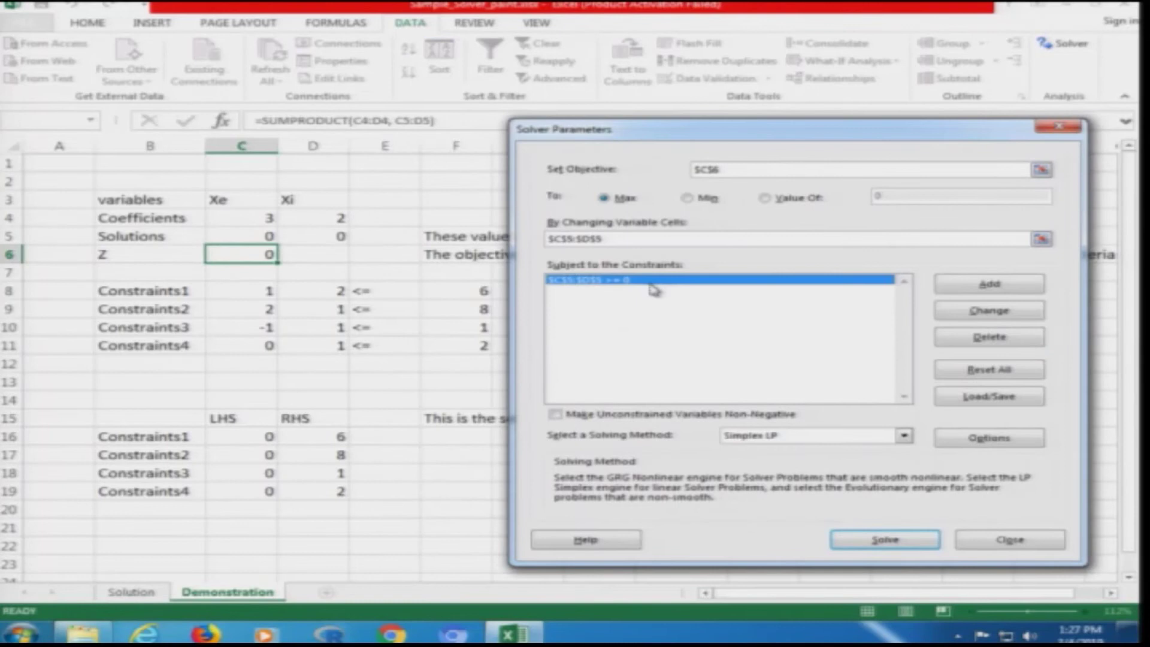
click(1006, 337)
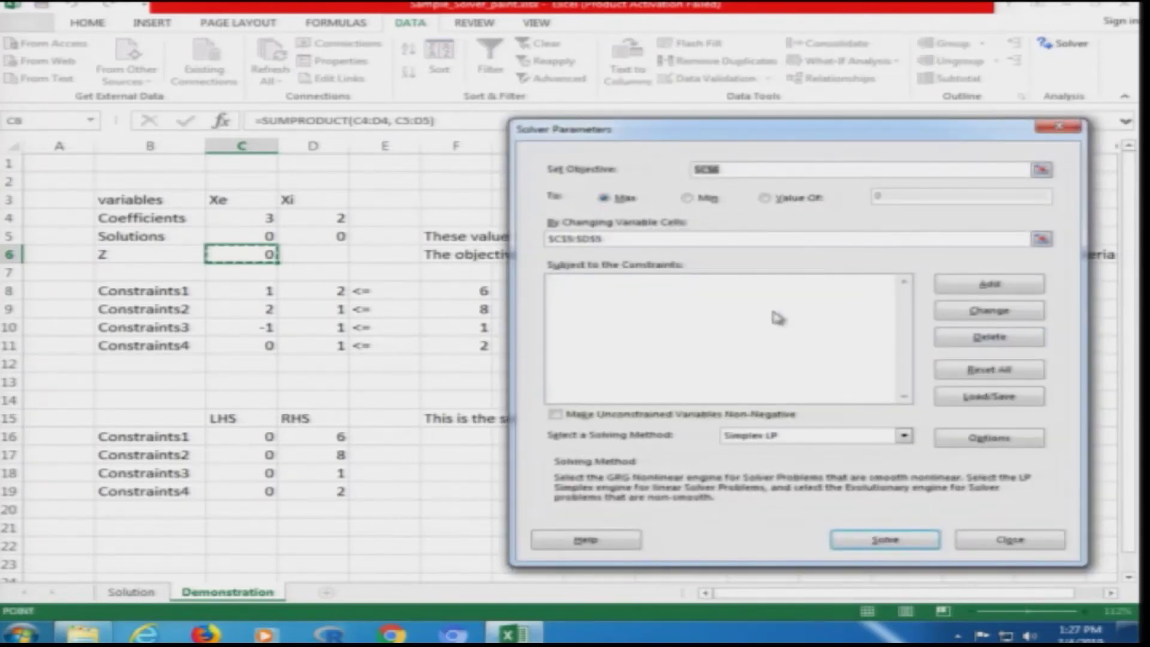
- Select the solution cells C5:D5 again as the changing variable cells in the Solver parameters
click(1040, 241)
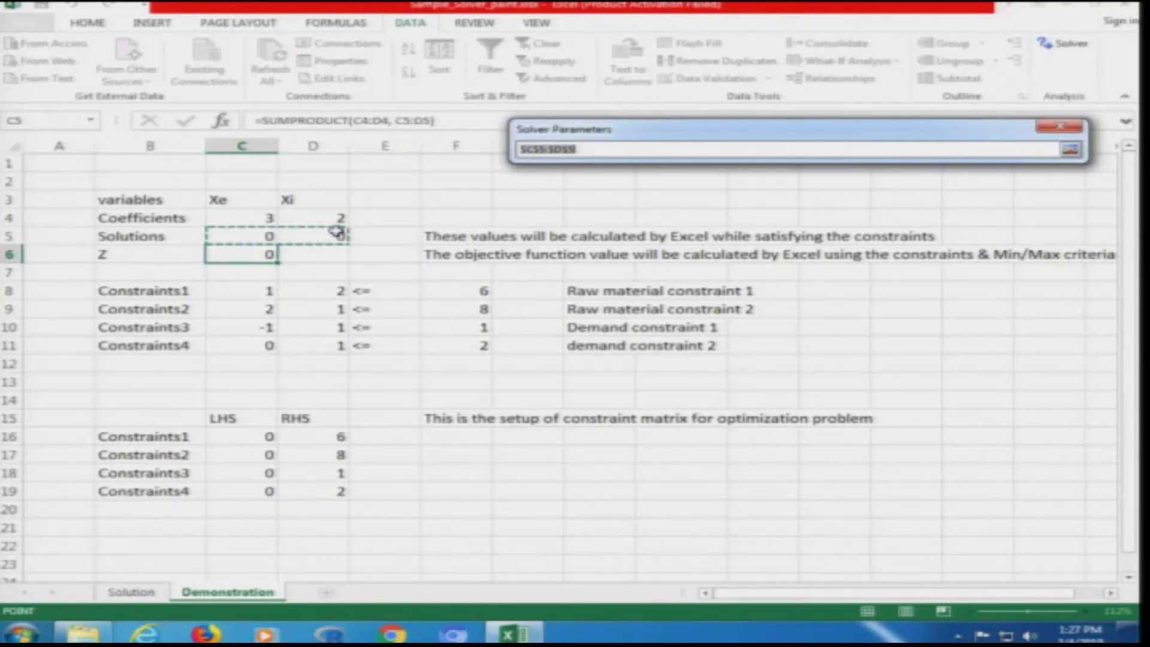
click(231, 237)
drag(231, 237, 308, 237)
click(1070, 149)
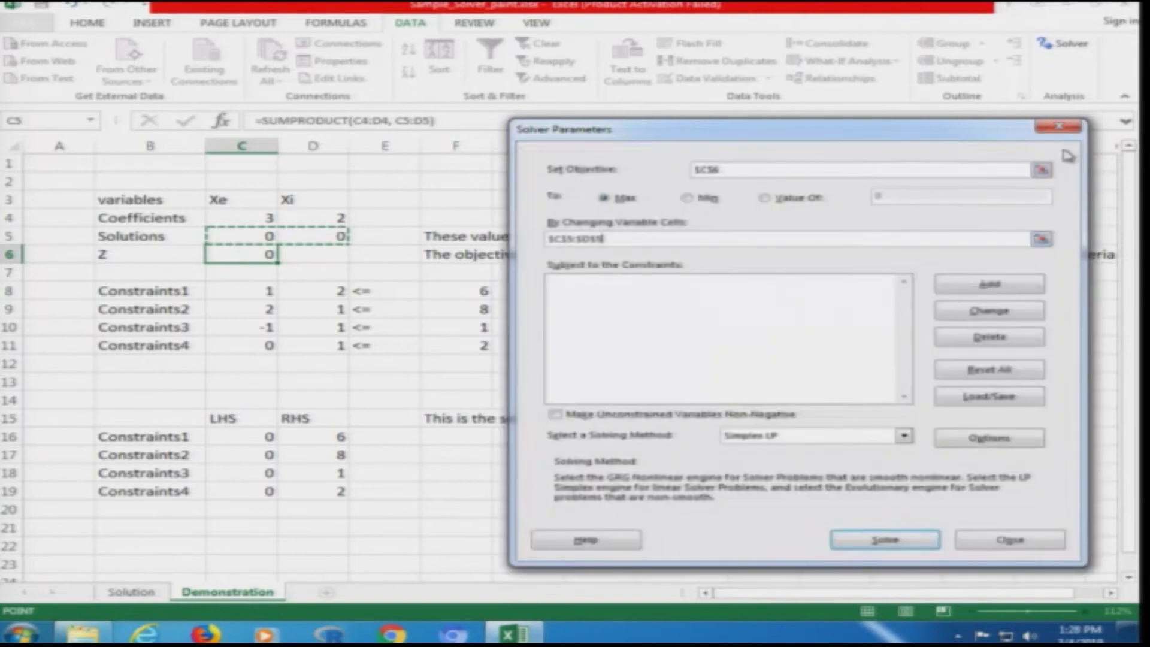
- Add a Solver constraint requiring the LHS cells C16:C19 to be <= the RHS cells D16:D19
click(700, 281)
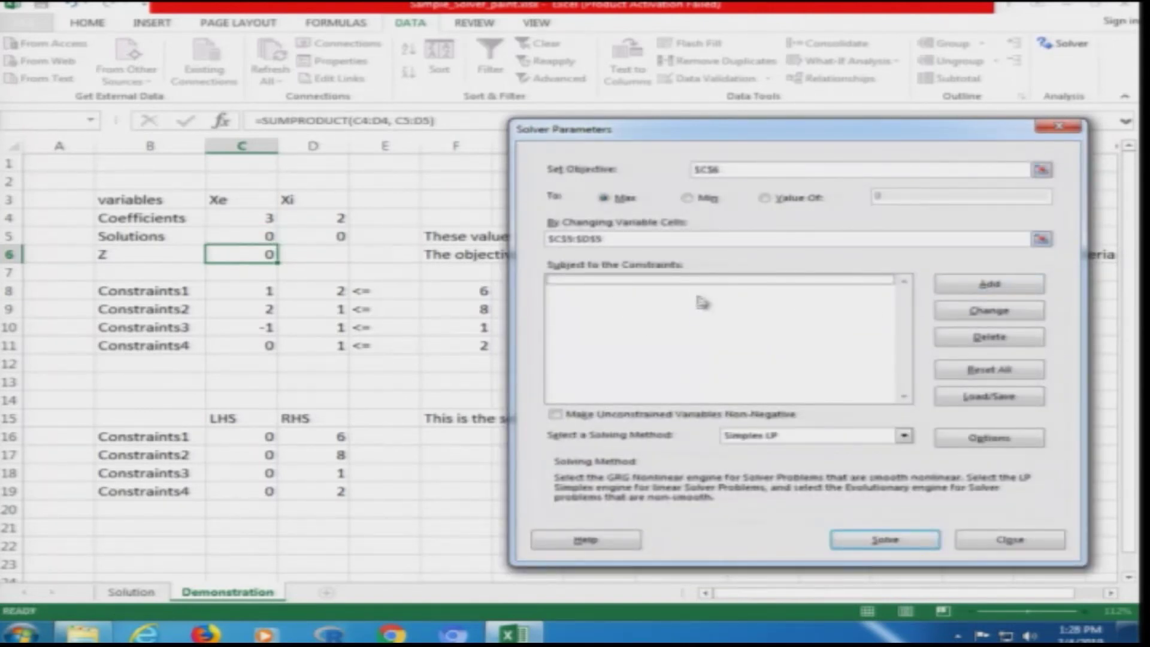
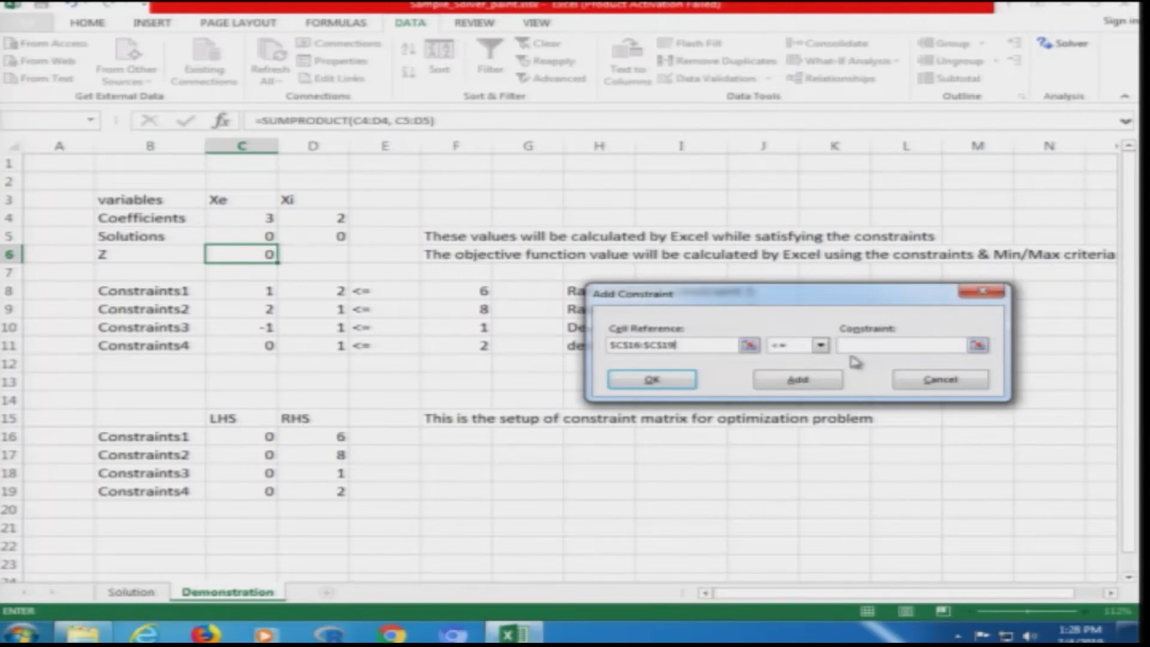
click(820, 345)
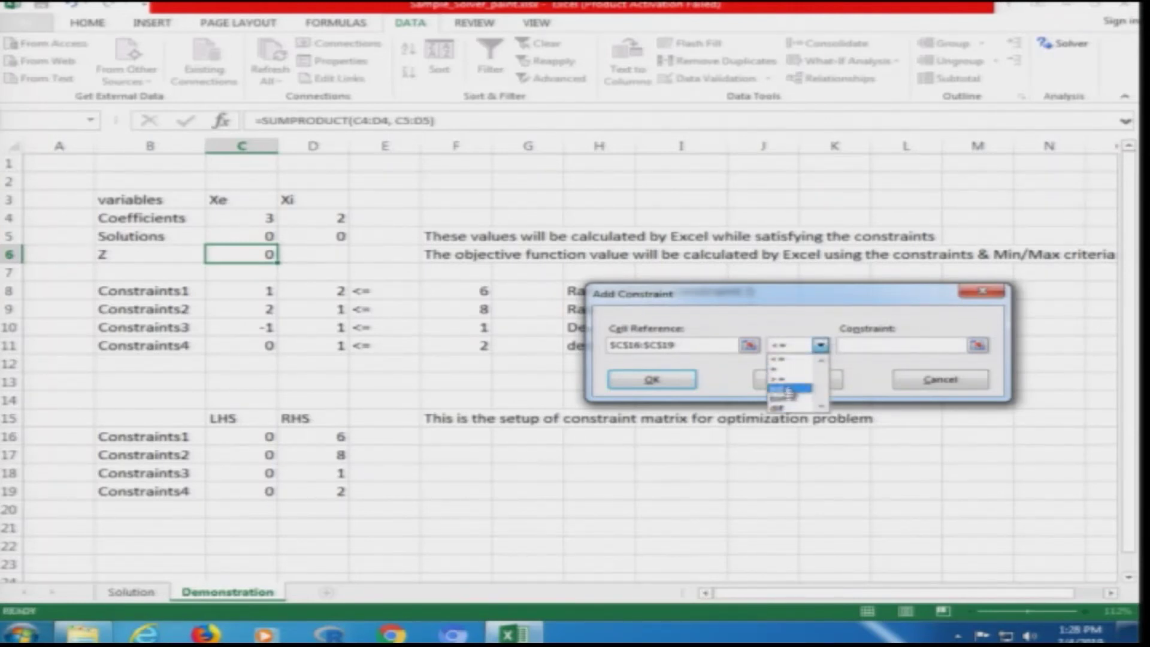
click(787, 359)
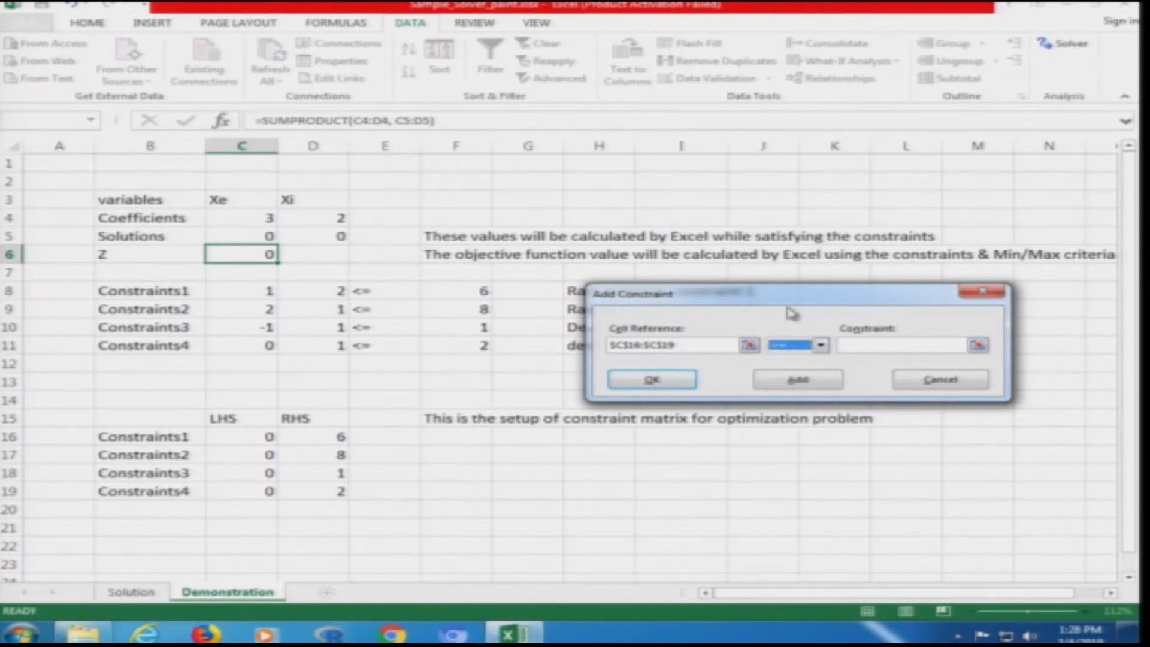
click(978, 346)
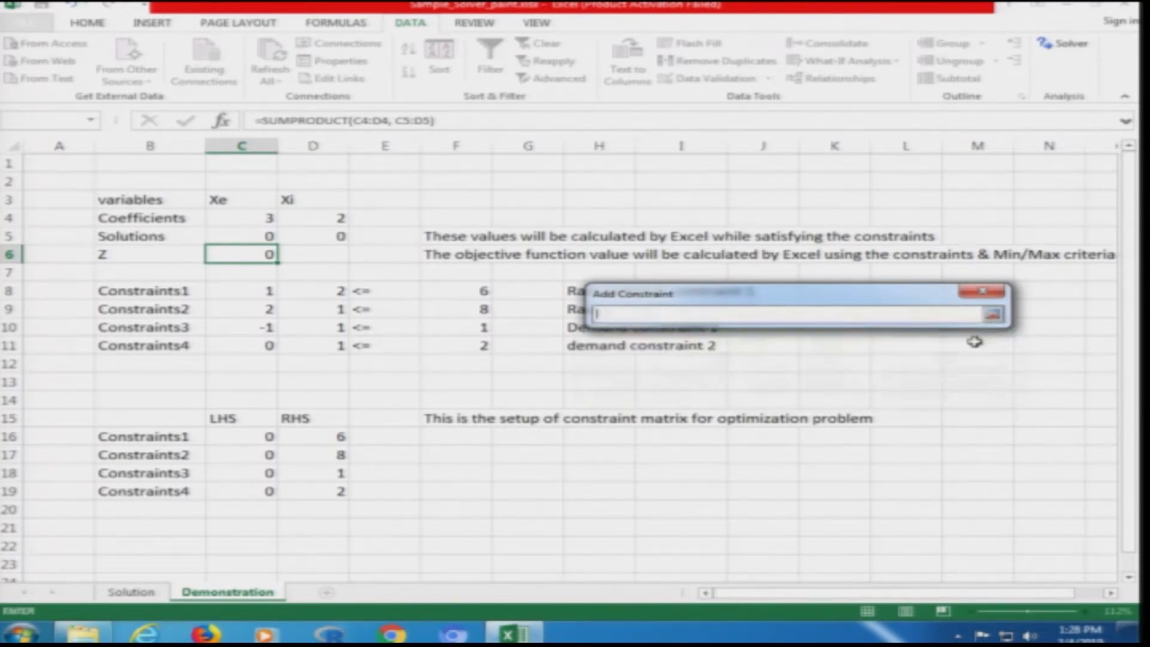
click(335, 436)
drag(336, 436, 335, 491)
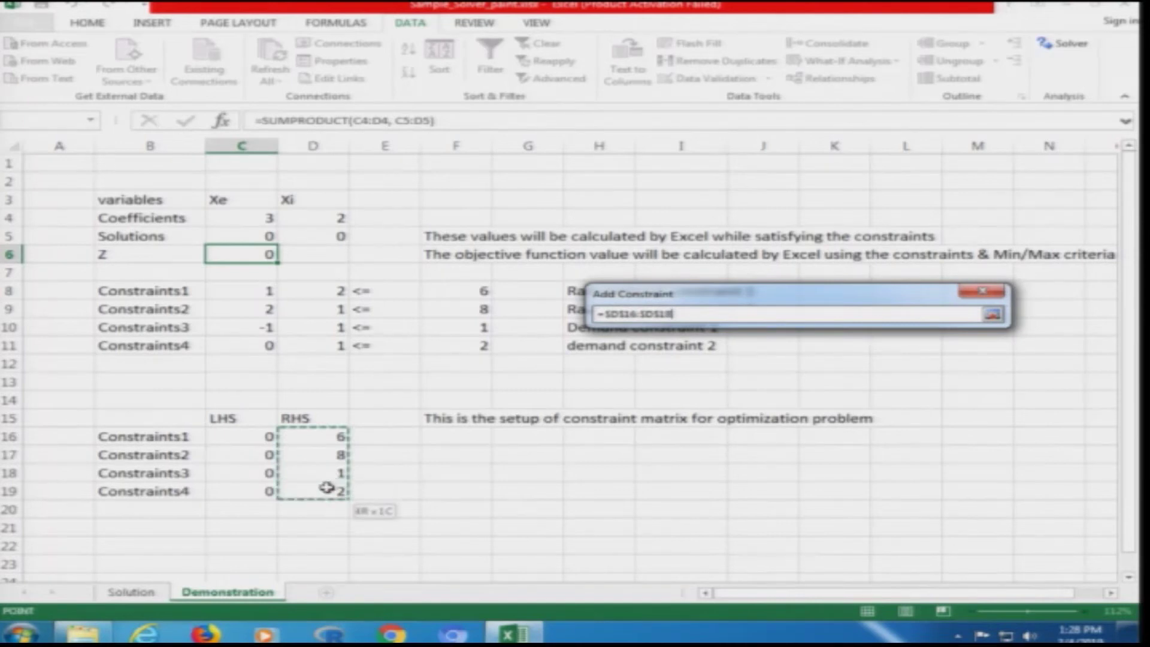
click(994, 313)
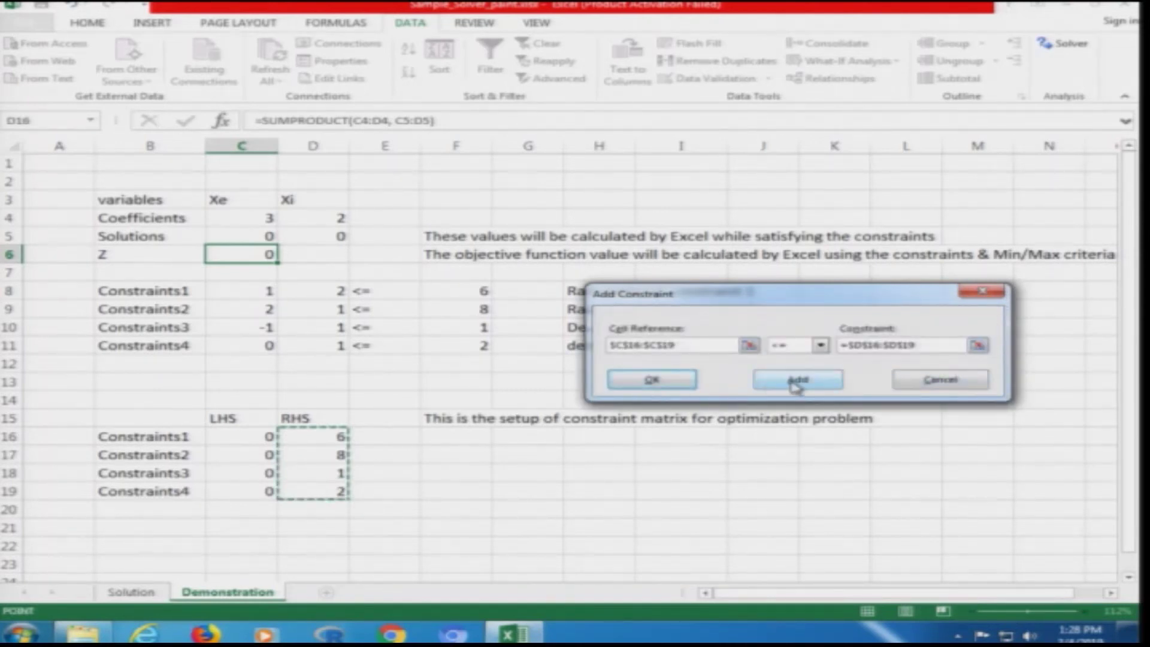
click(683, 383)
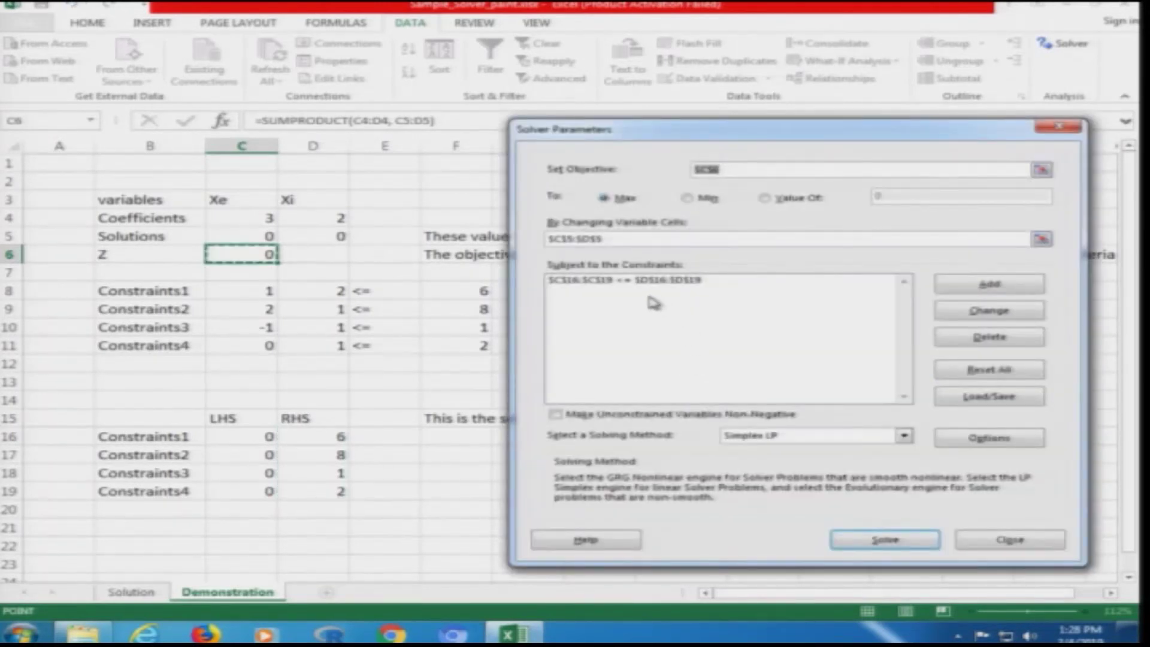
- Delete the constraint $C$16:$C$19 <= $D$16:$D$19 from the Solver constraint list
click(685, 284)
click(949, 336)
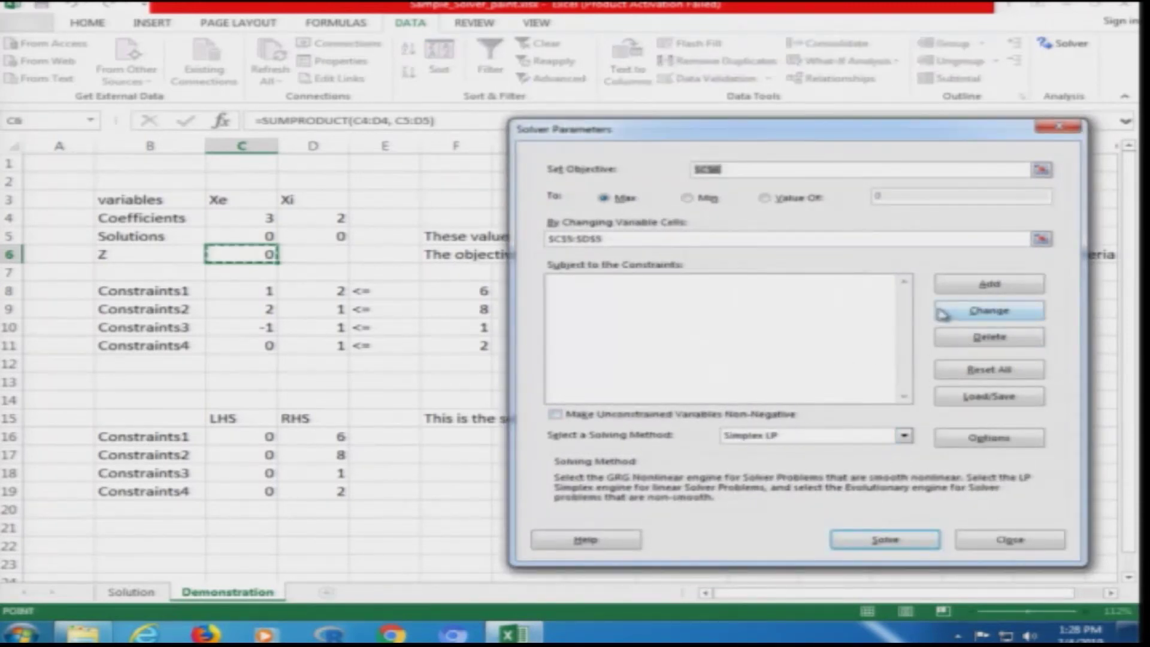
- Add the Solver constraint again so that the LHS cells C16:C19 are <= the RHS cells D16:D19
click(952, 287)
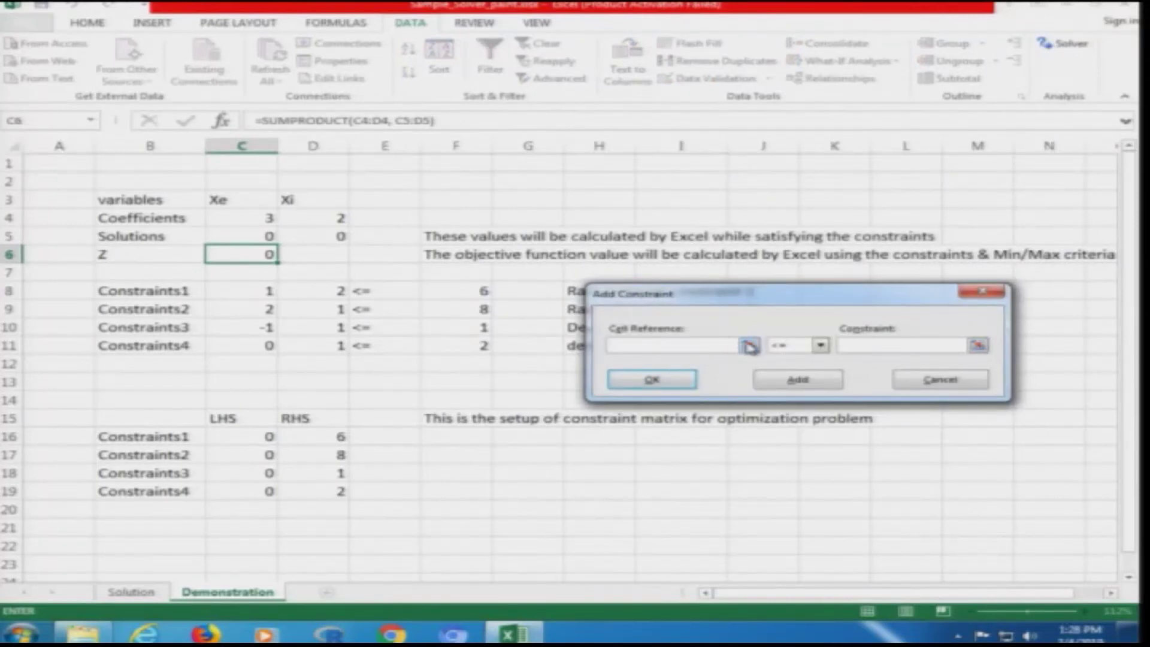
click(749, 346)
drag(222, 438, 243, 485)
click(231, 495)
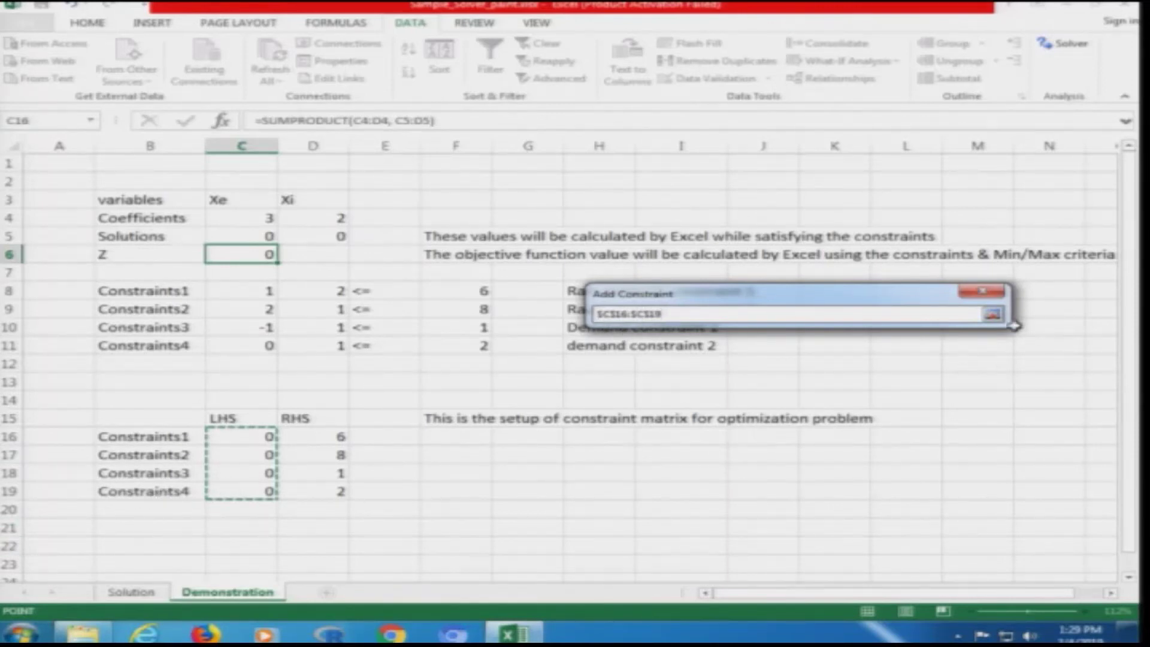
click(992, 313)
click(820, 346)
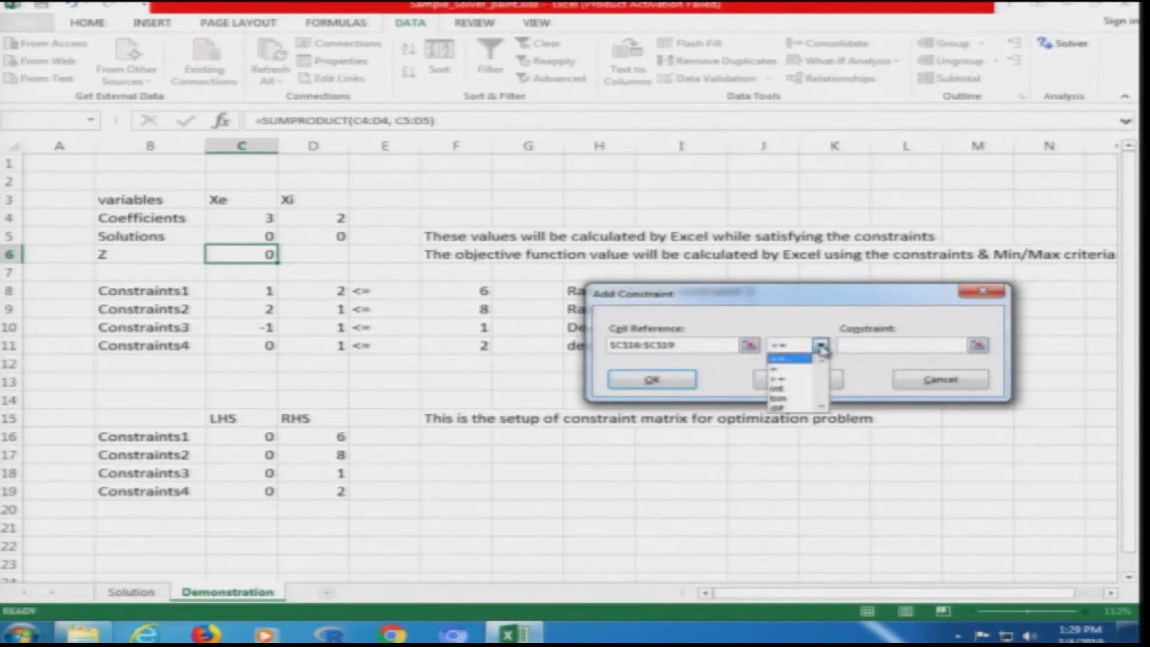
click(821, 346)
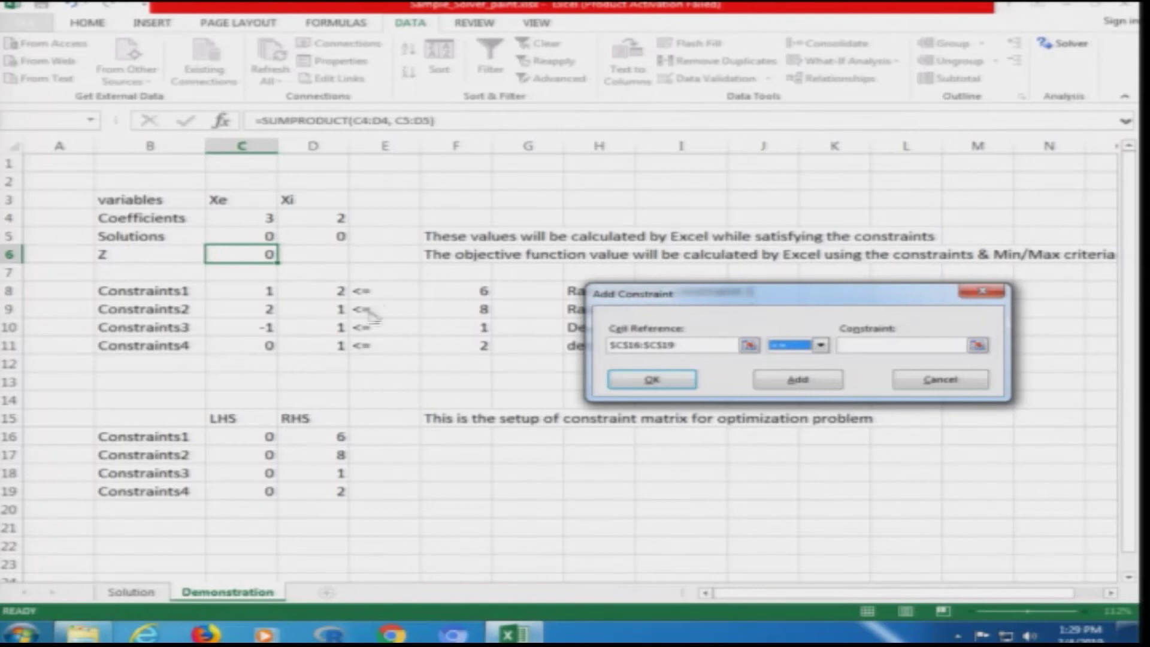
click(978, 346)
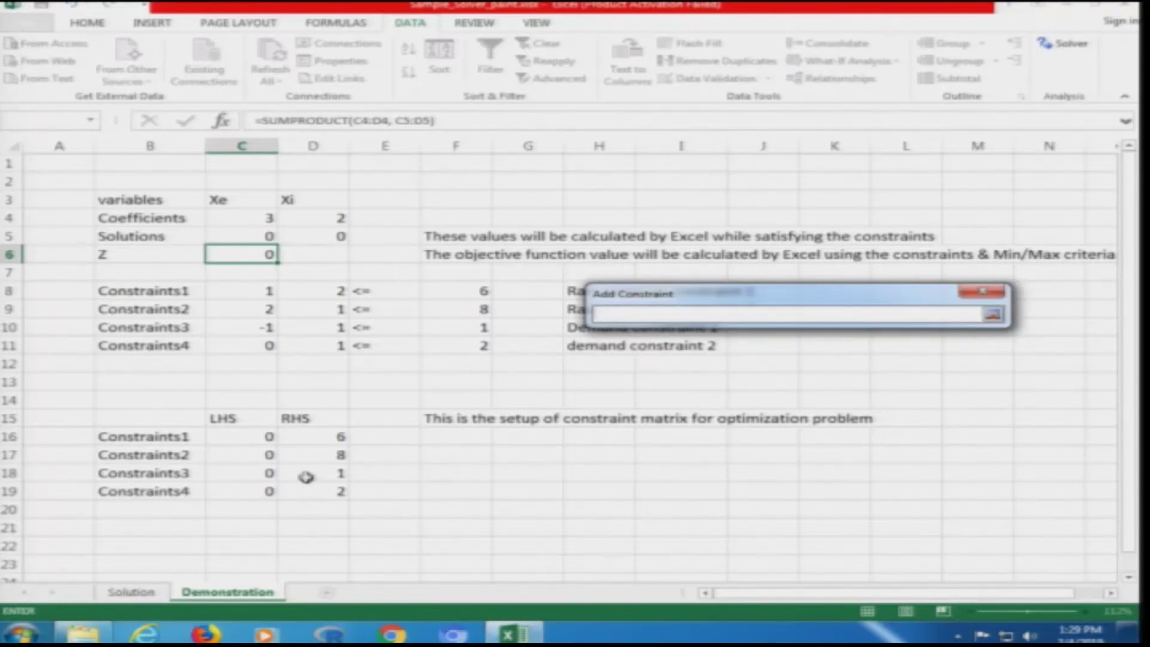
click(324, 439)
mouse_move(324, 439)
mouse_down()
mouse_move(316, 479)
mouse_move(326, 439)
mouse_up()
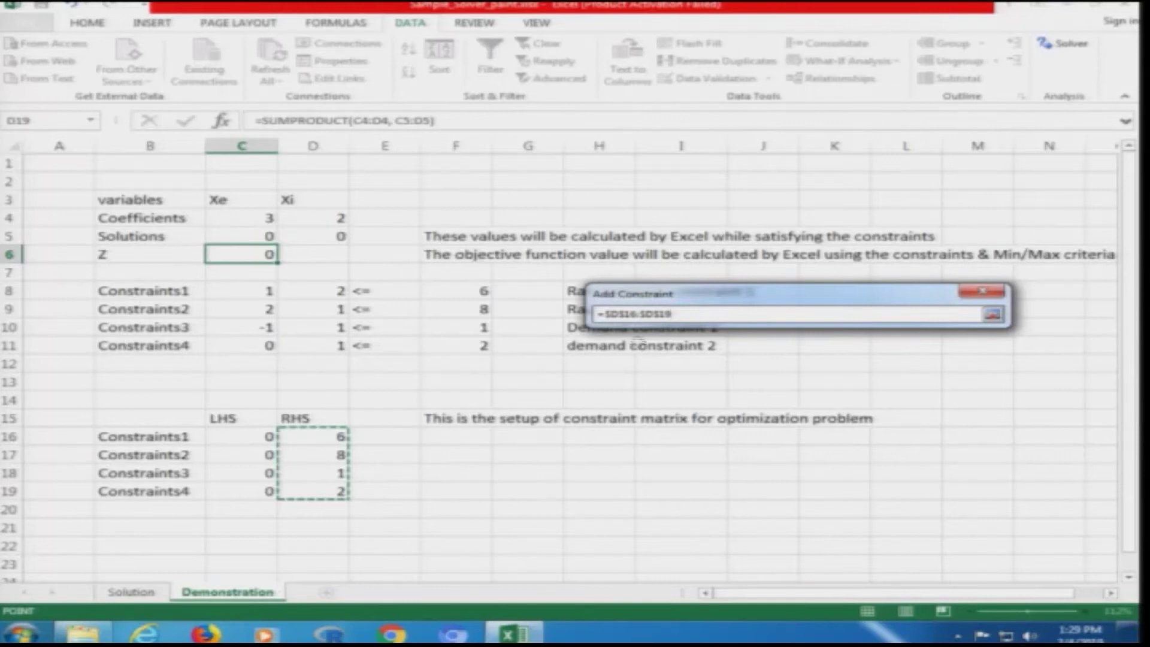
click(992, 315)
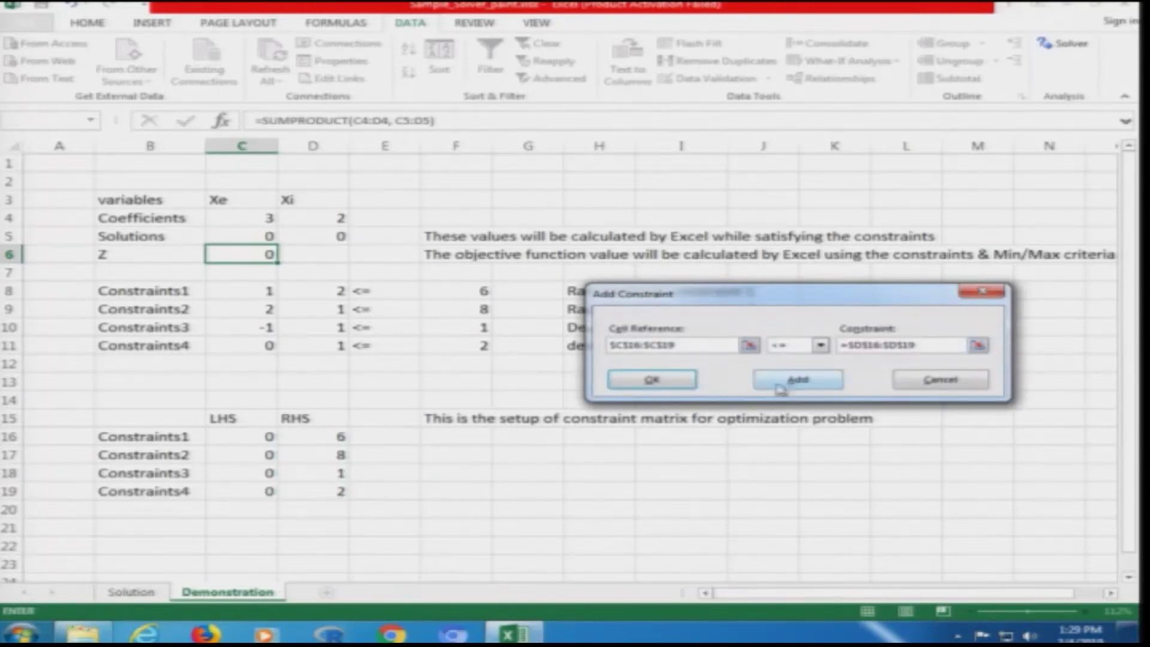
click(671, 386)
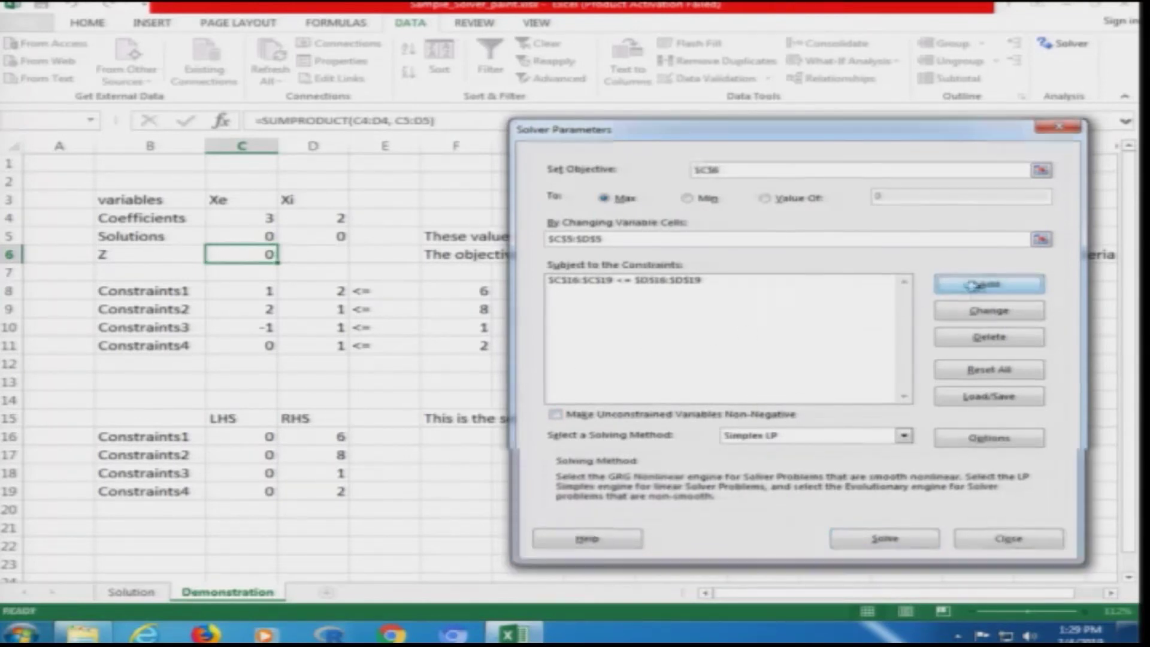
- Add a non-negativity constraint requiring the solution cells C5:D5 to be >= 0
click(976, 292)
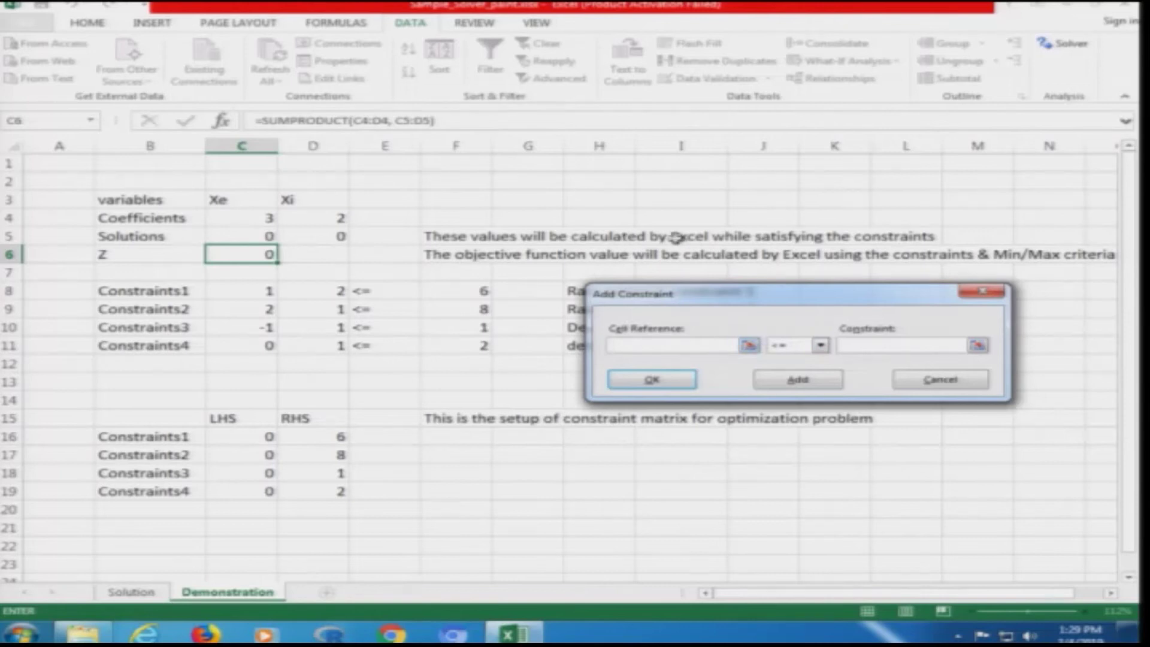
drag(257, 235, 332, 235)
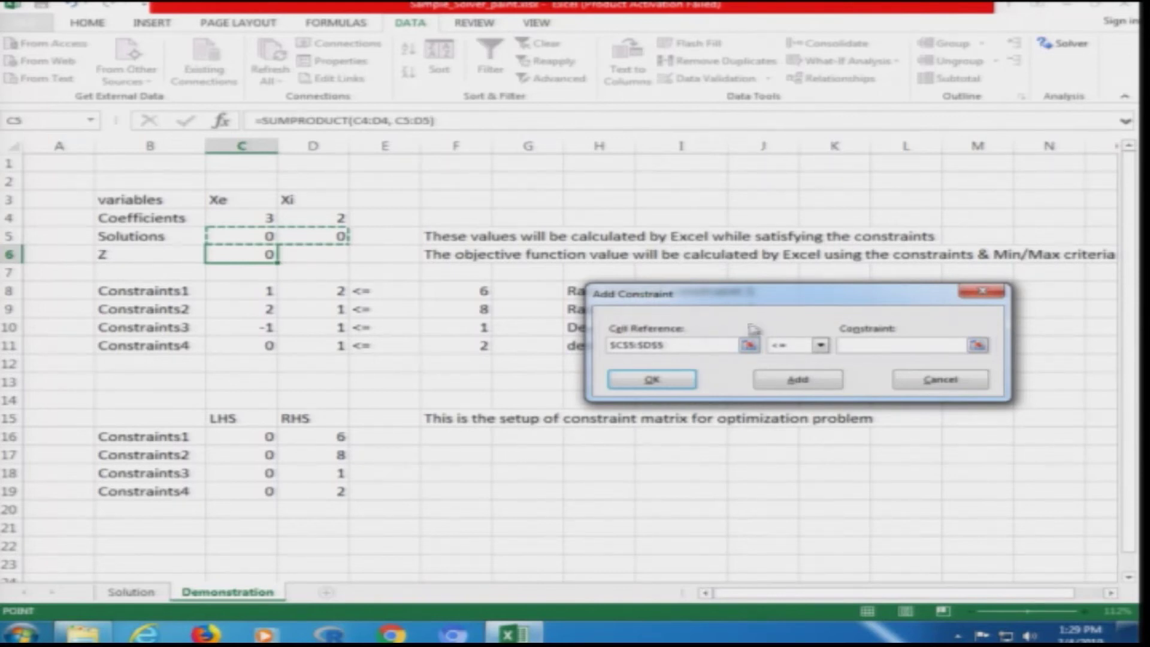
click(819, 346)
click(822, 347)
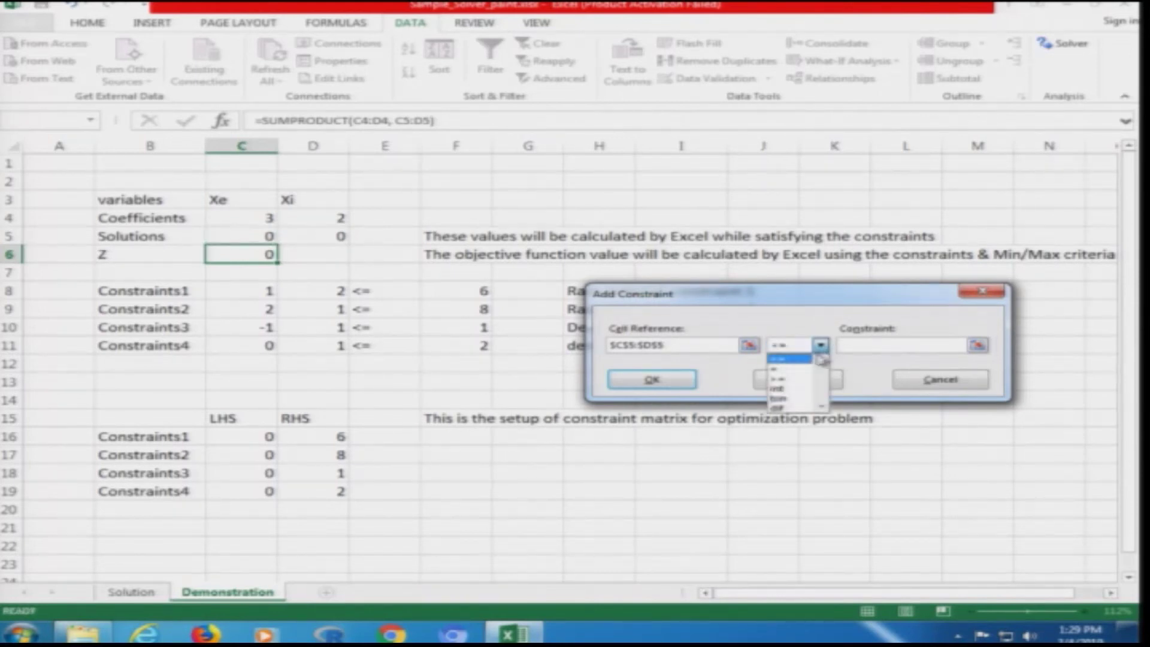
click(792, 379)
click(937, 350)
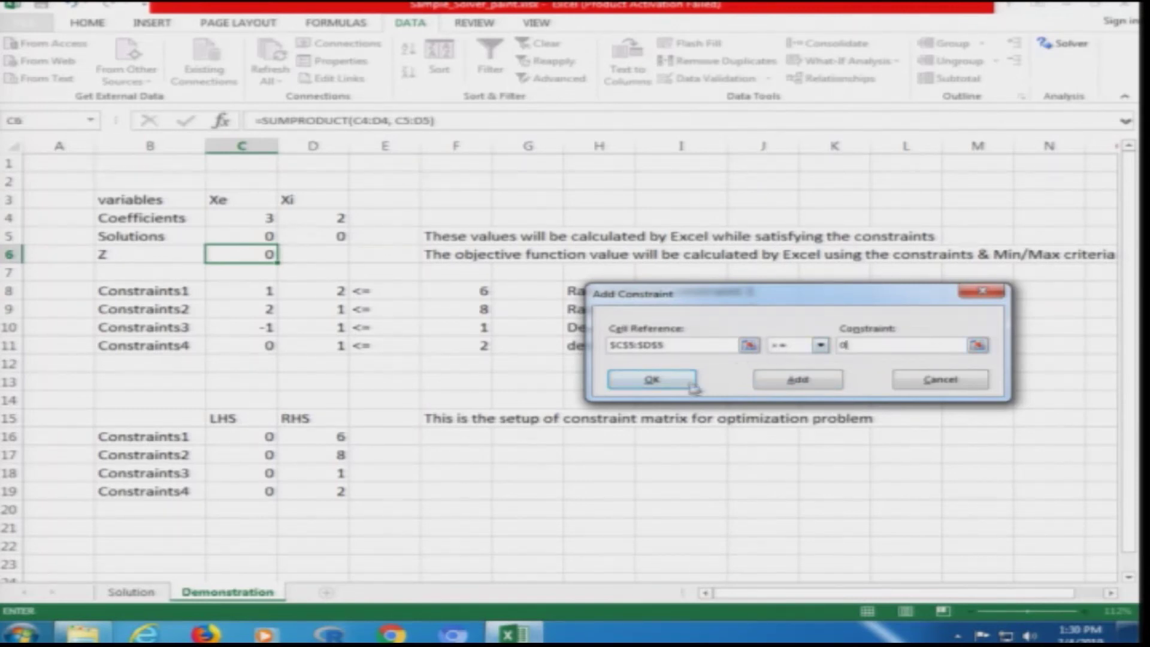
click(661, 388)
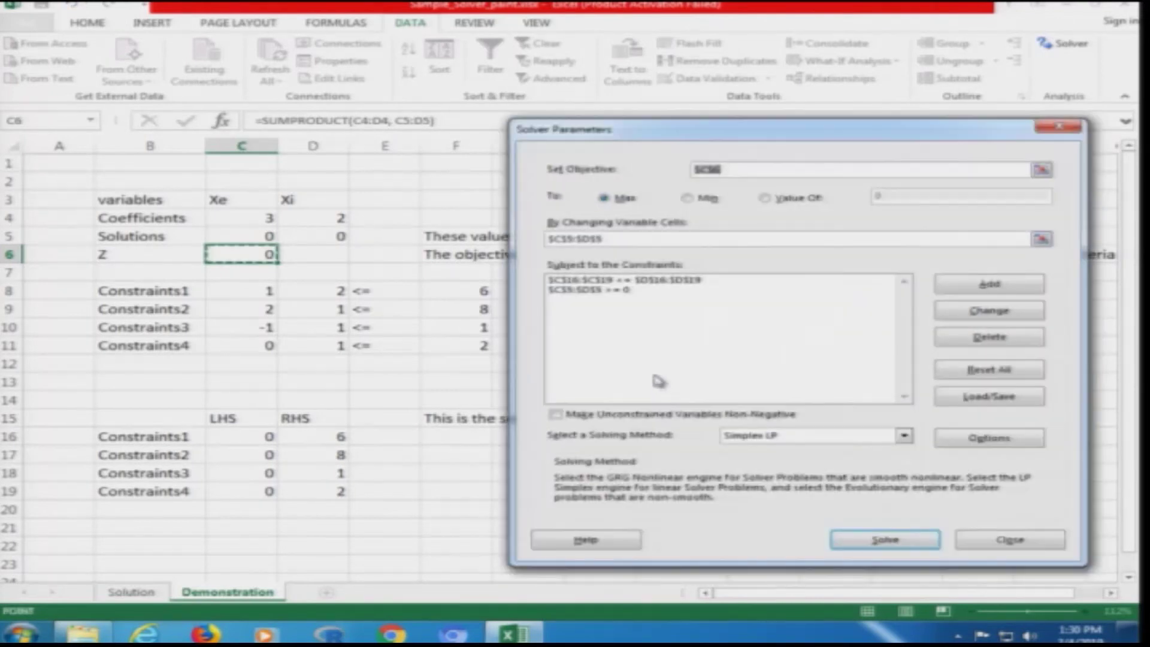
click(588, 293)
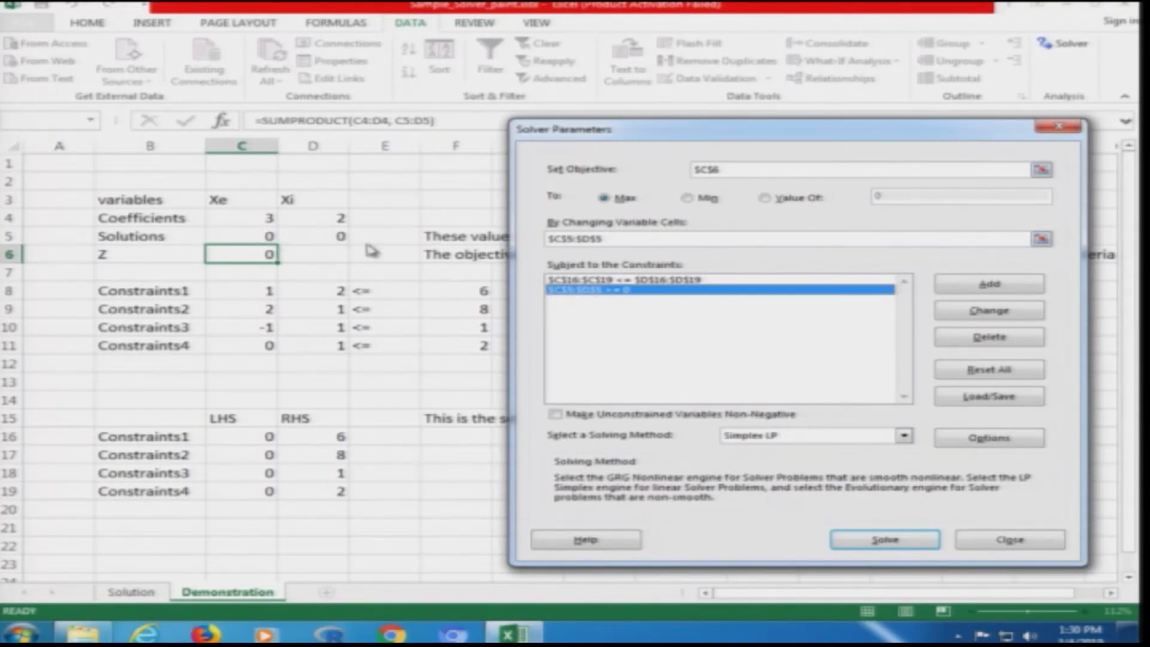
- Choose Simplex LP as the solving method and solve the model
click(556, 414)
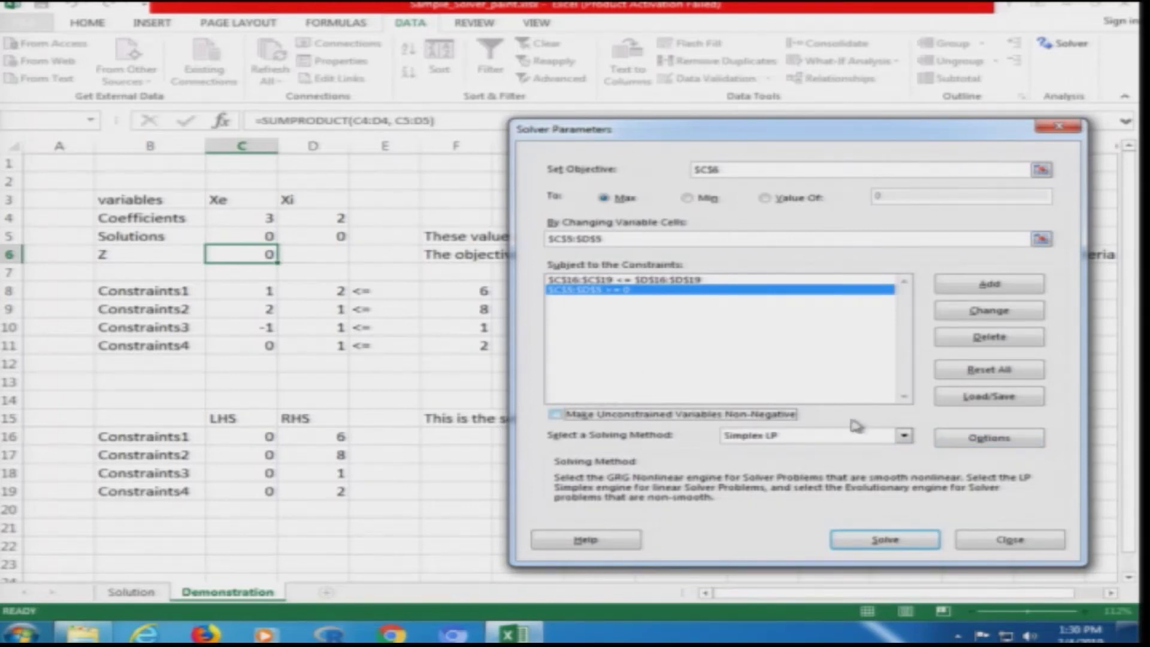
click(820, 442)
click(827, 443)
click(828, 442)
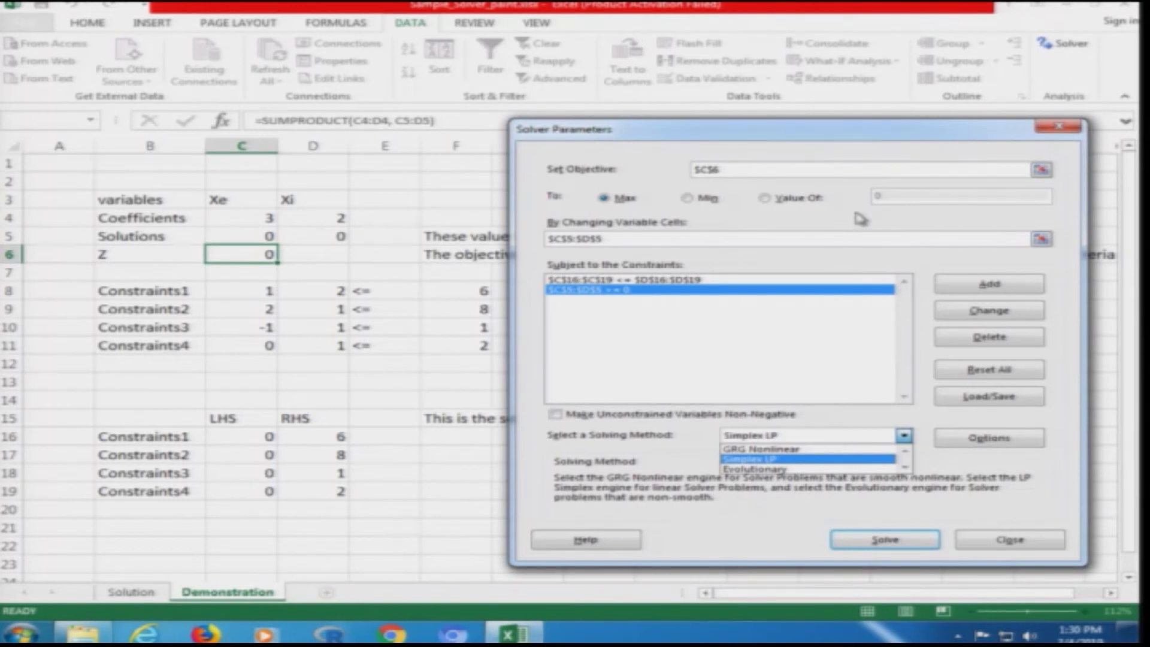
click(806, 460)
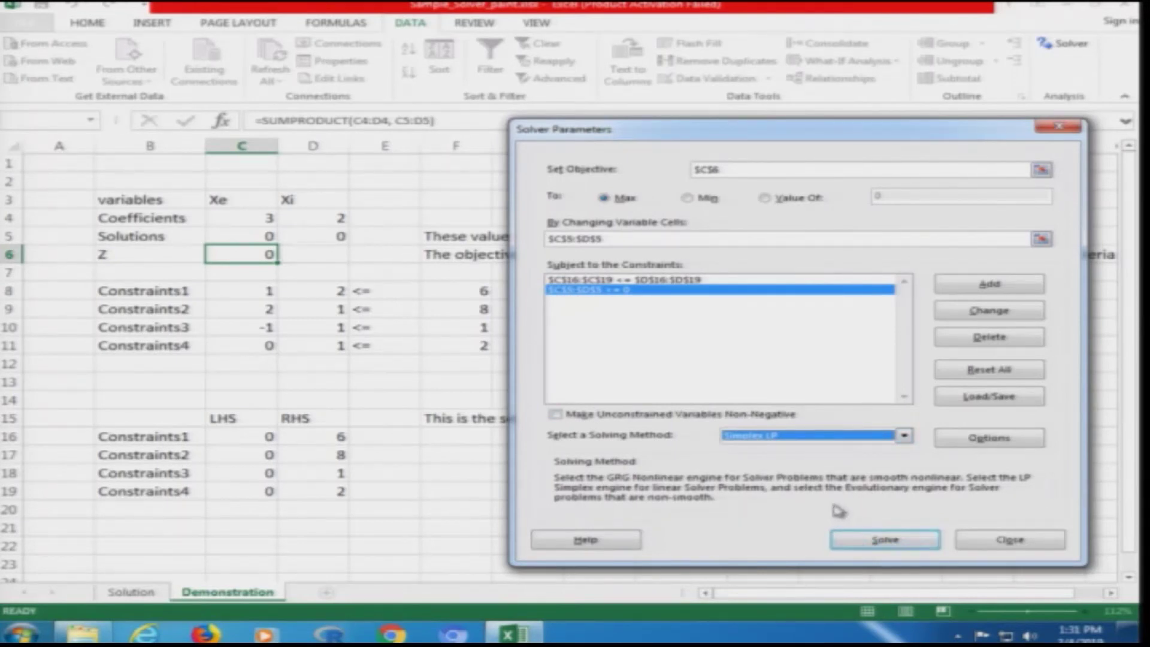
click(867, 546)
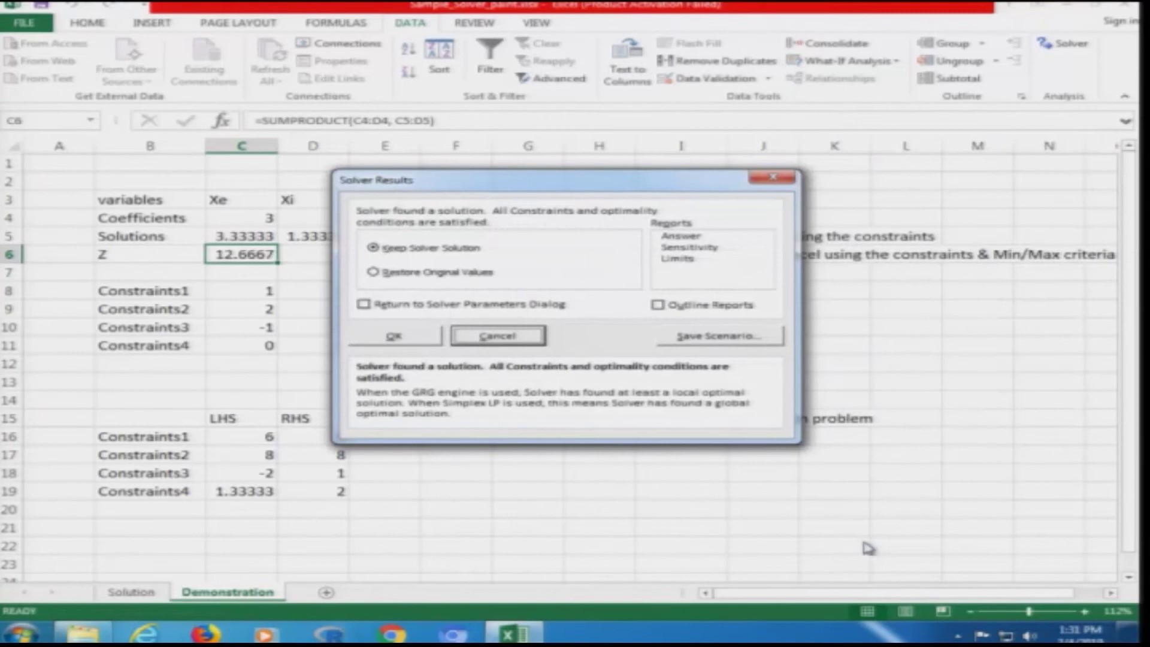
- Keep the Solver solution and generate the Answer, Sensitivity and Limits reports
drag(507, 190, 818, 126)
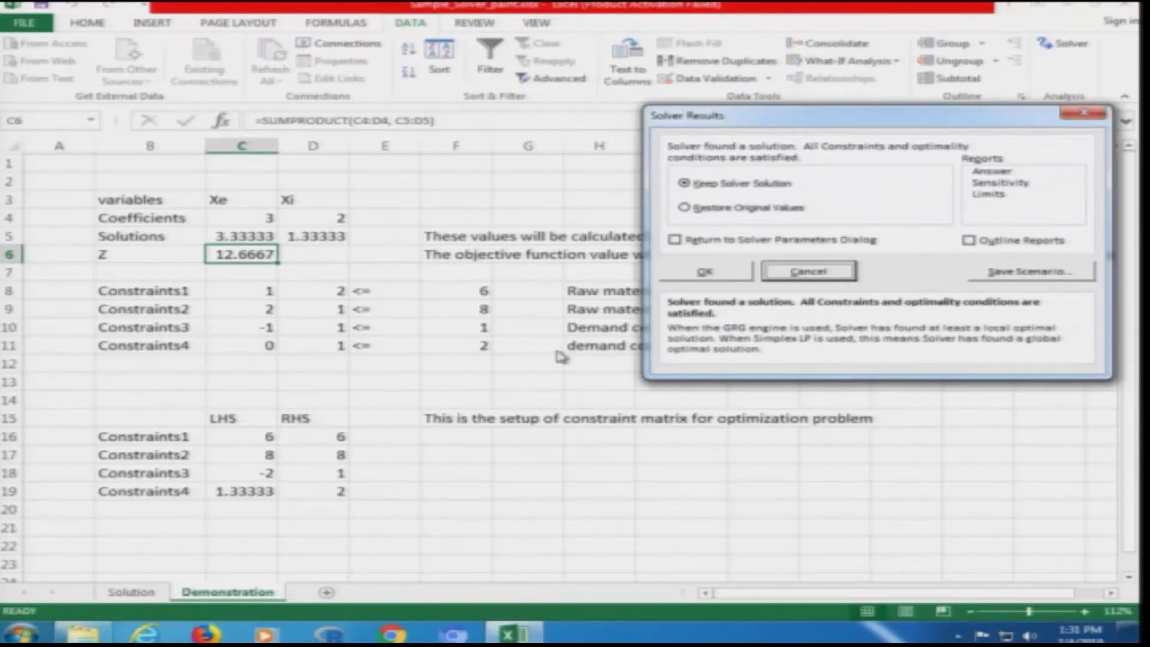
click(994, 172)
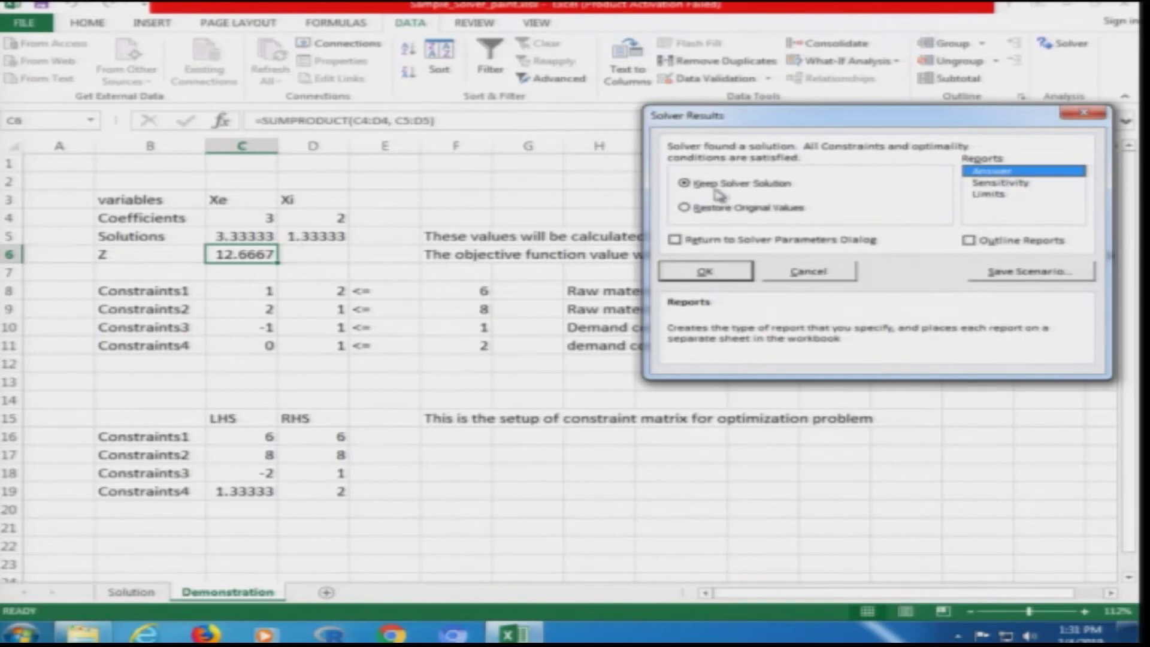
click(988, 182)
click(988, 183)
click(988, 182)
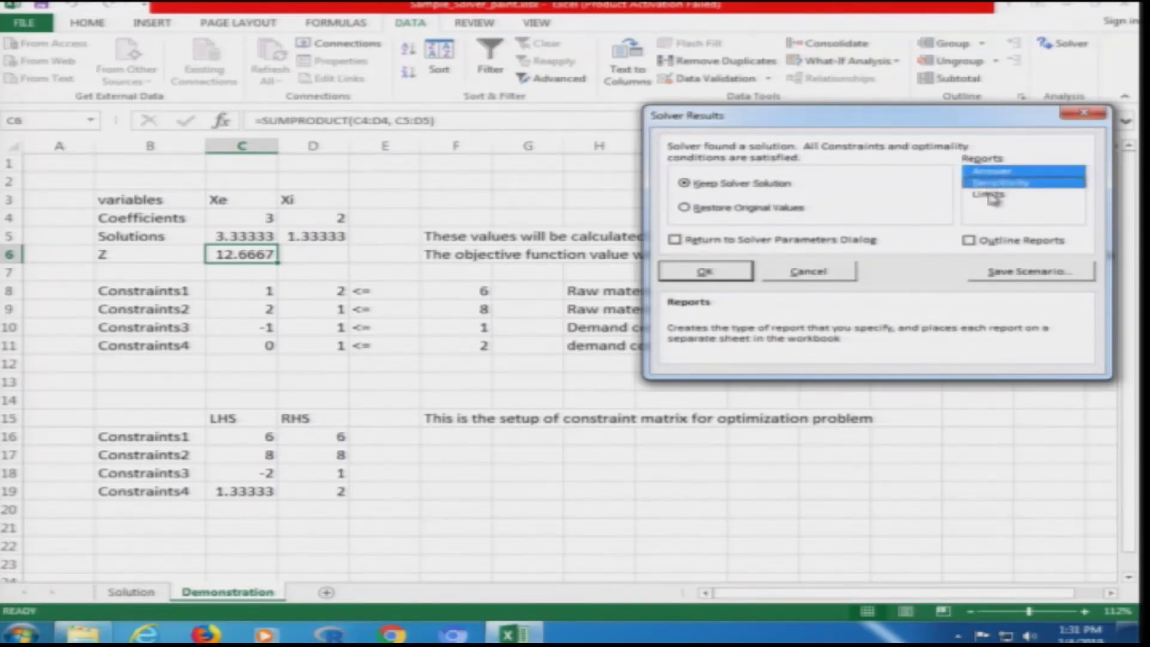
click(990, 196)
click(726, 272)
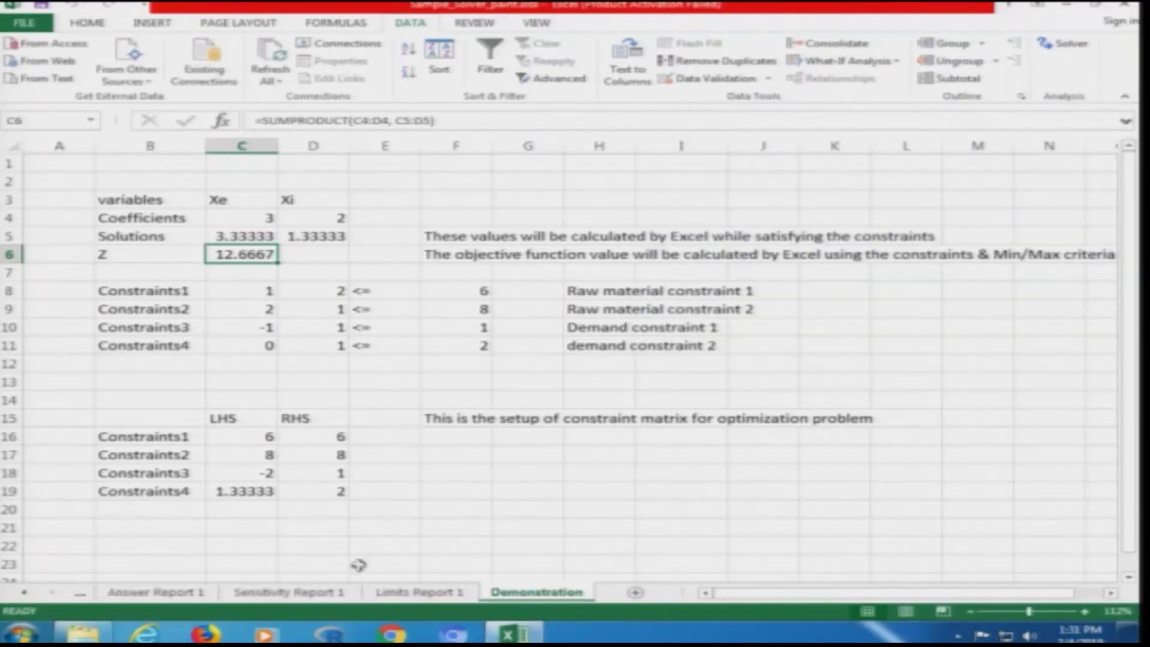
- Review the Answer Report 1, Sensitivity Report 1 and Limits Report 1 sheets in turn
click(26, 592)
click(231, 591)
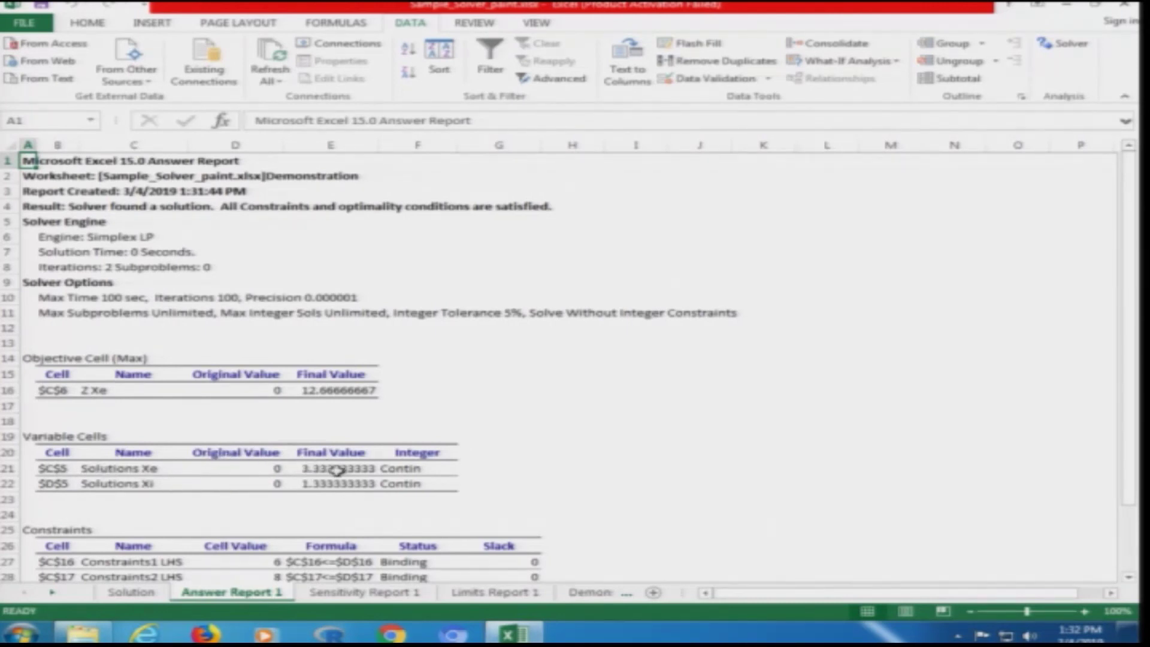
scroll(383, 470, down, 3)
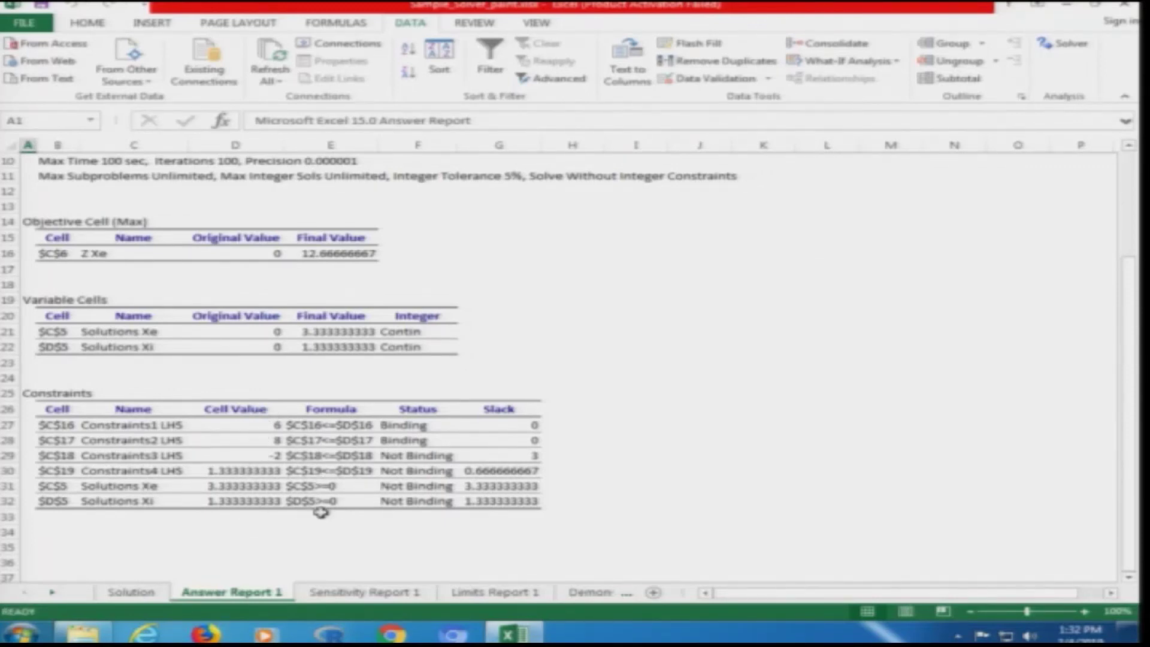
click(339, 597)
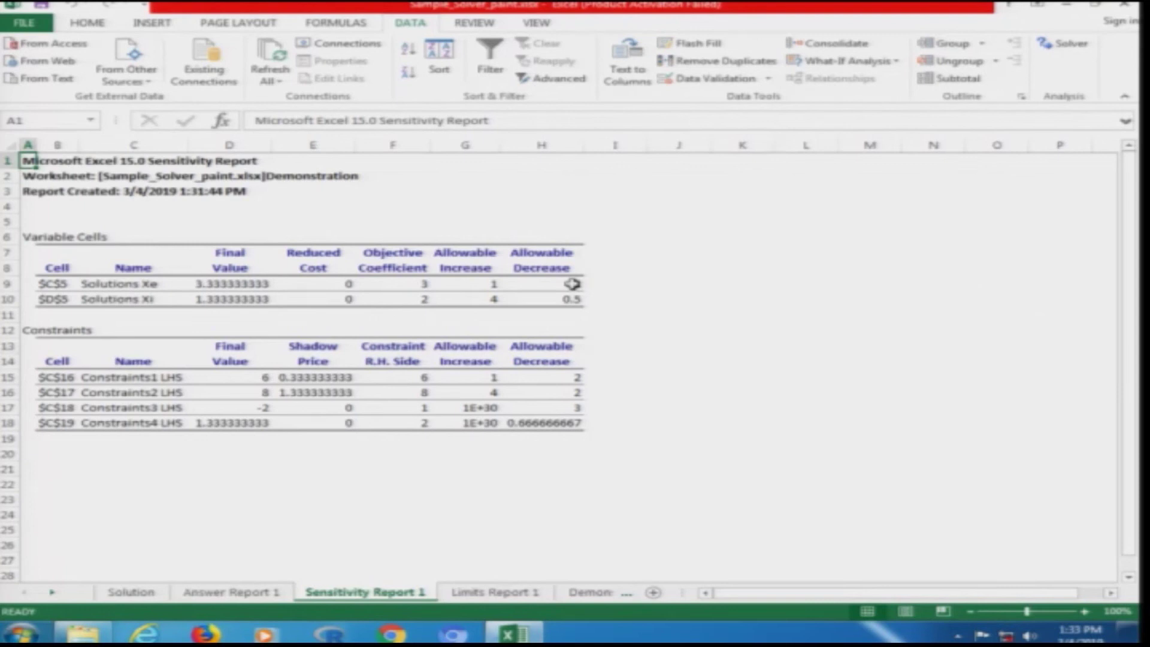
click(462, 593)
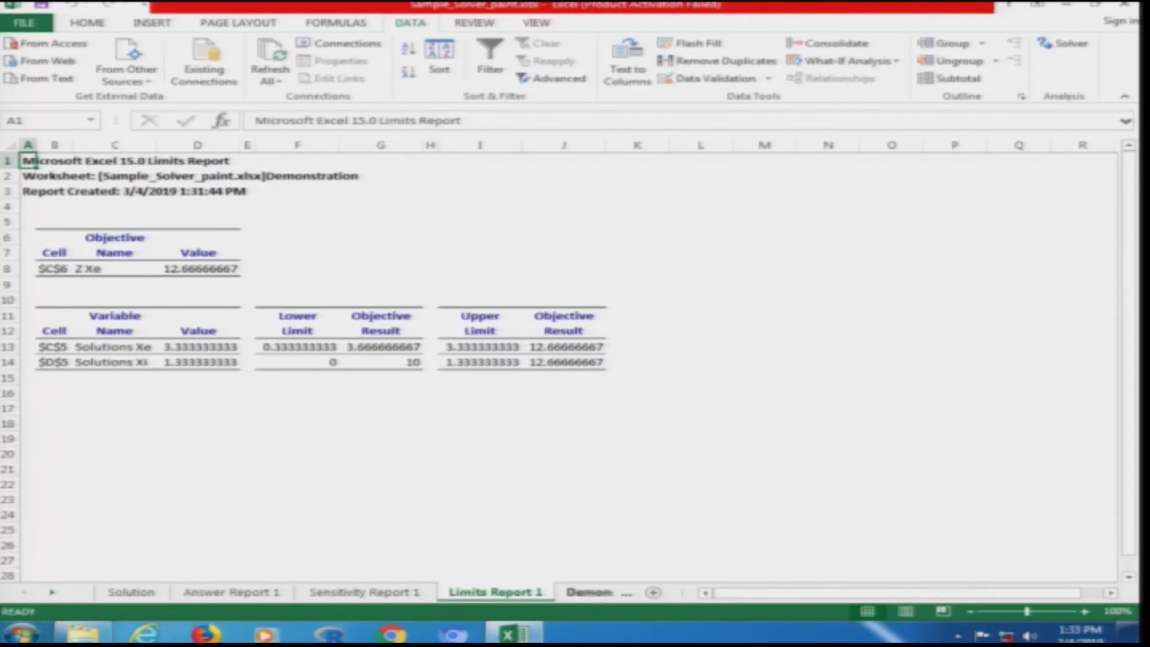
- Return to the Demonstration sheet and examine the solved values of Xe and Xi in cells C5 and D5
click(602, 593)
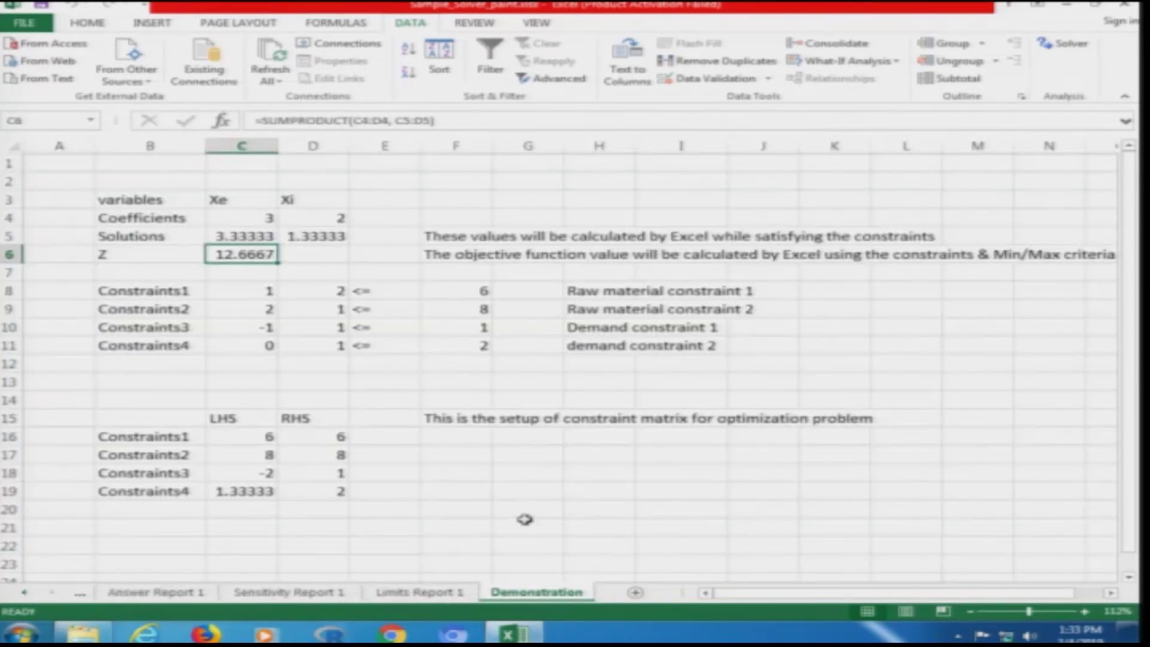
drag(223, 237, 309, 238)
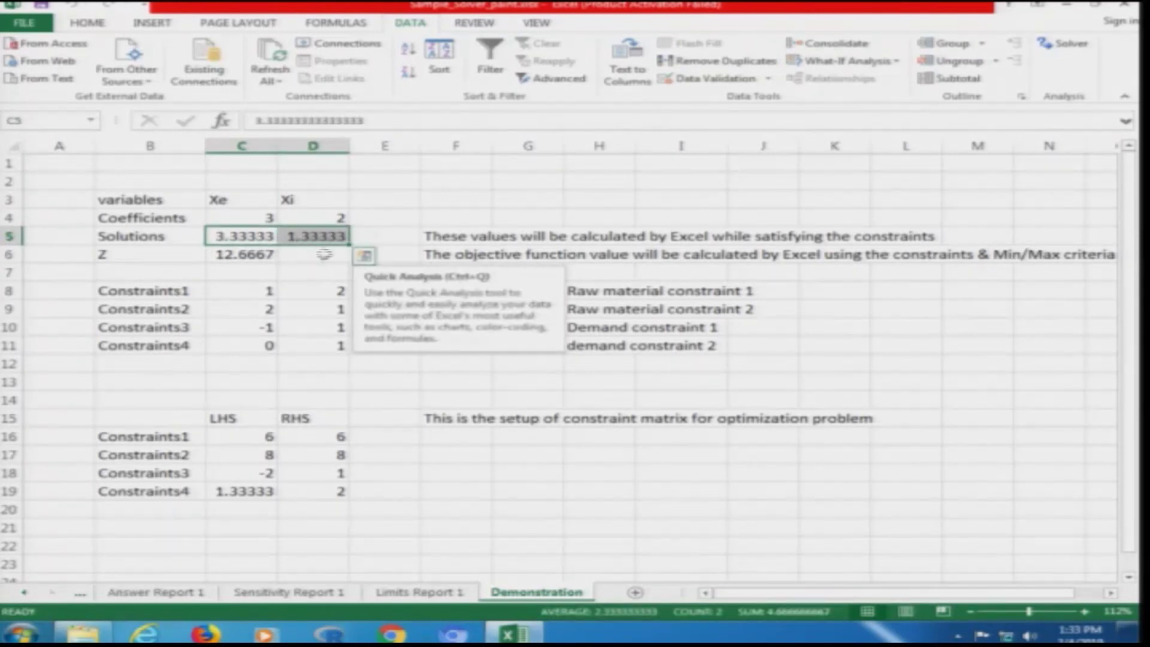
click(427, 202)
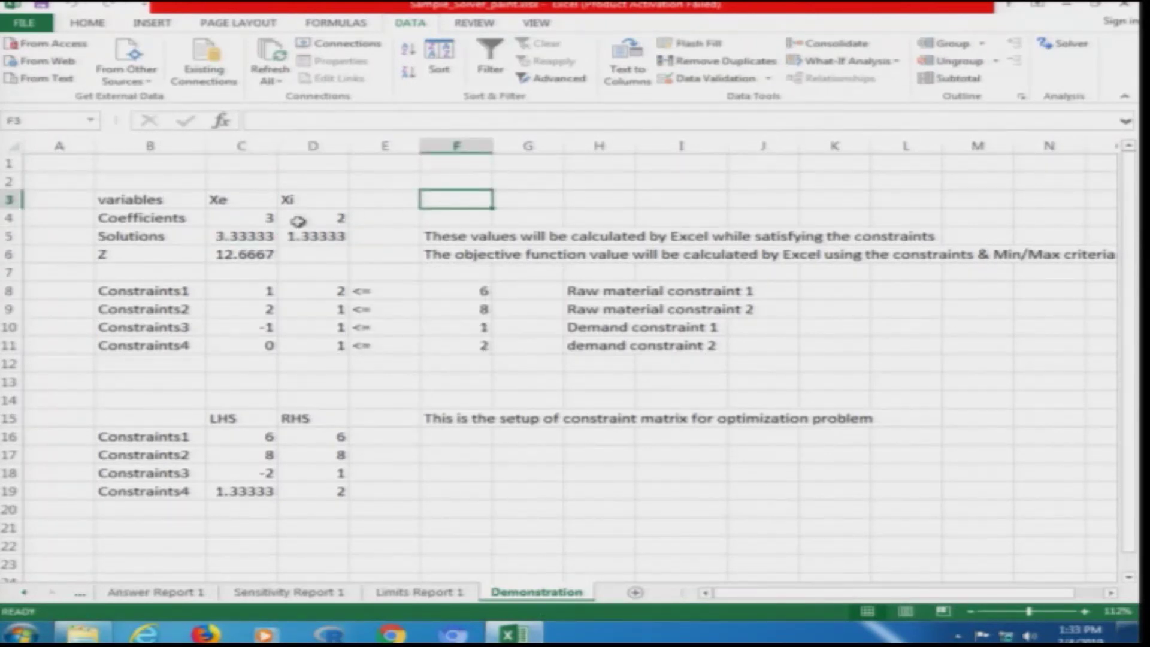
click(264, 237)
click(300, 233)
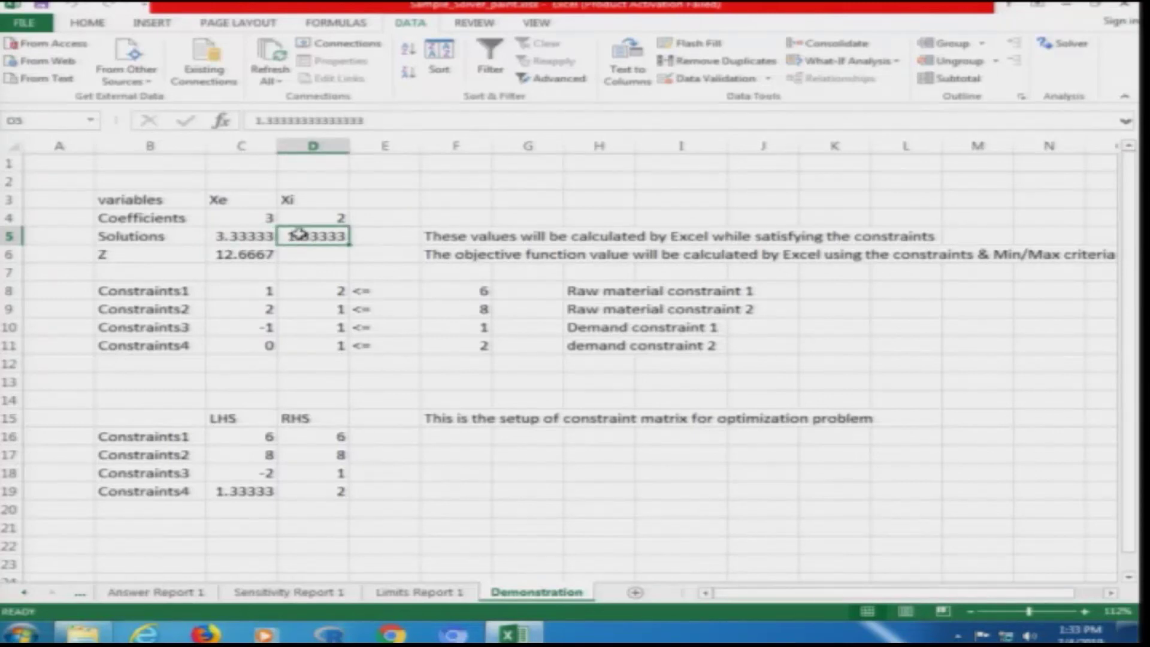
click(254, 236)
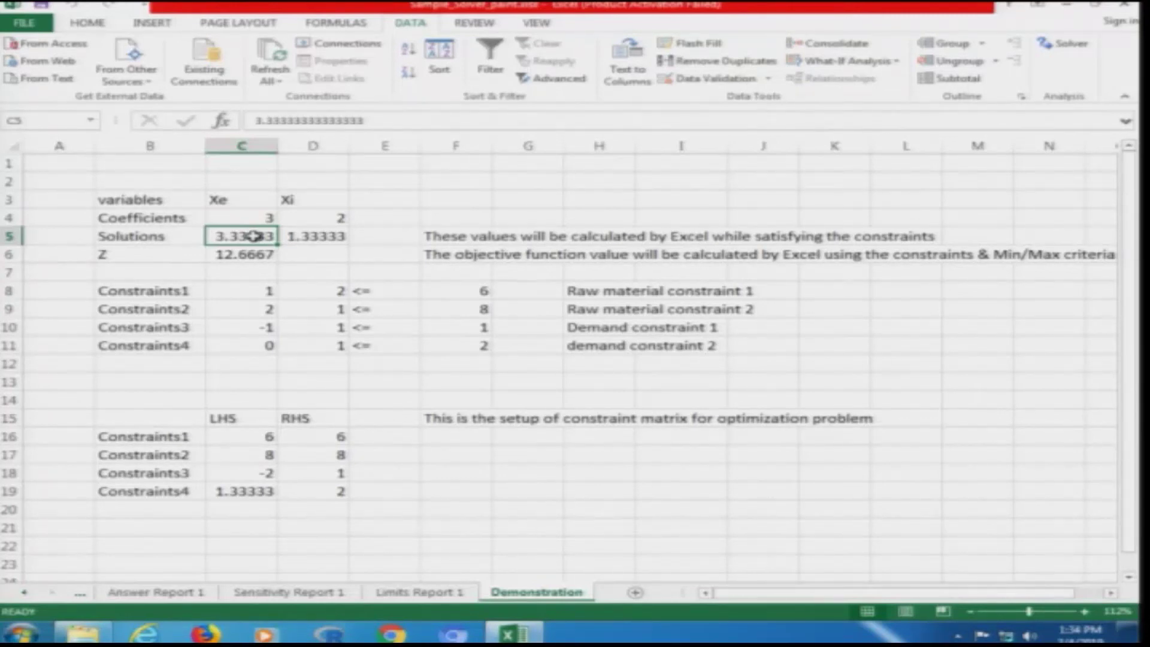
click(318, 236)
click(265, 237)
click(298, 237)
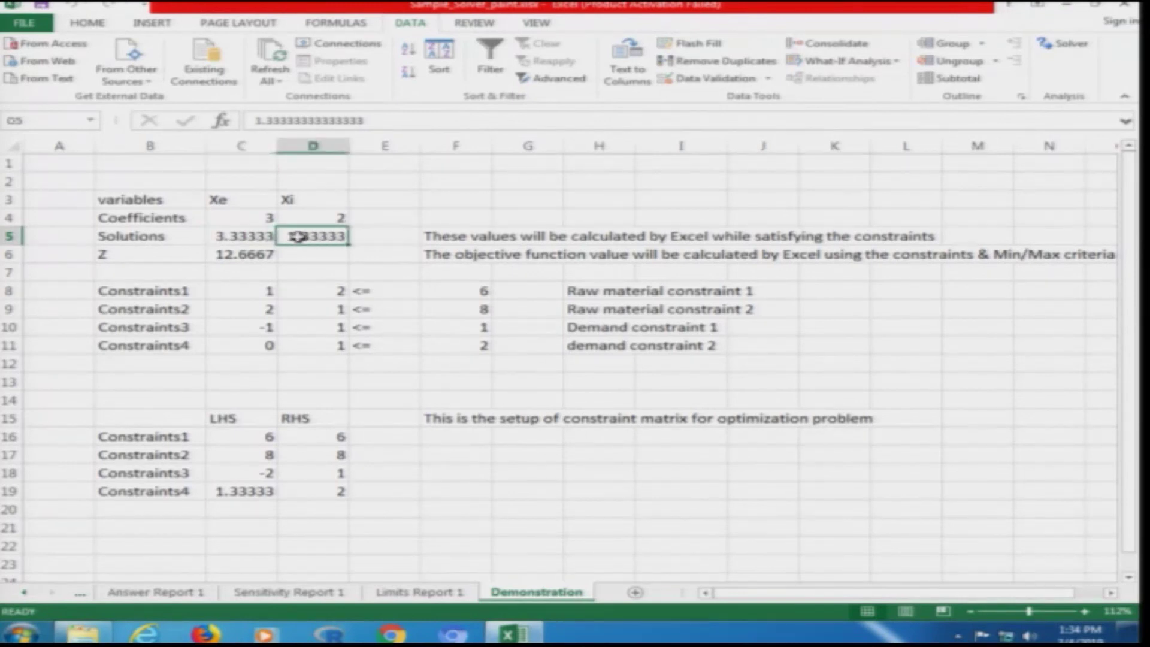
click(235, 236)
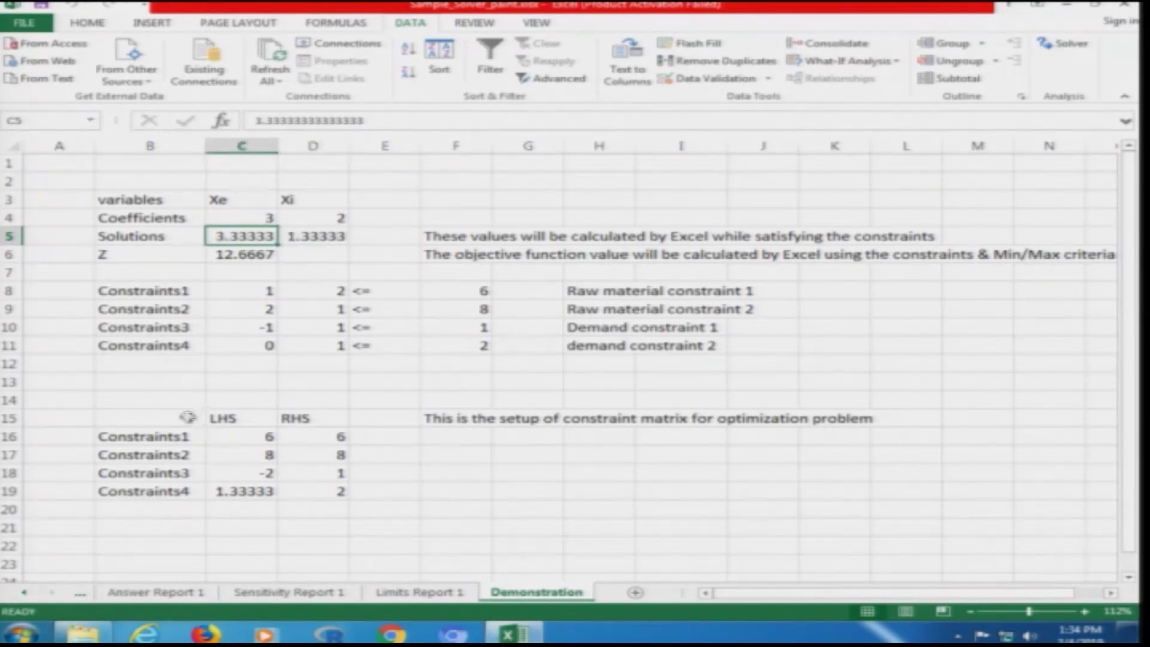
click(290, 240)
click(265, 237)
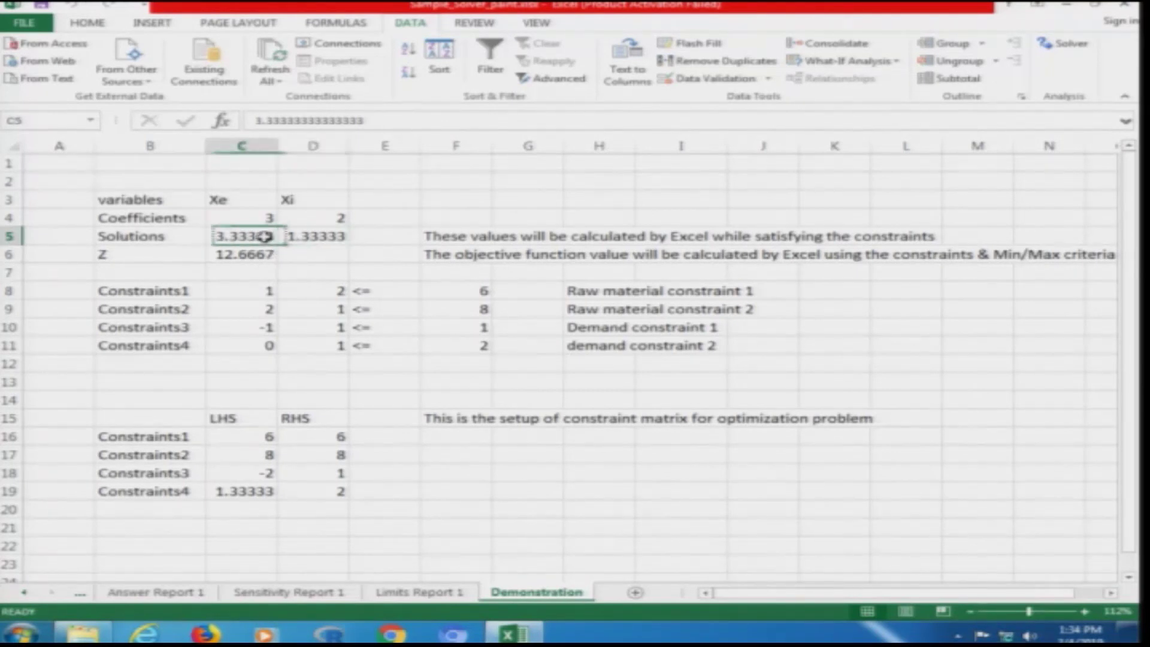